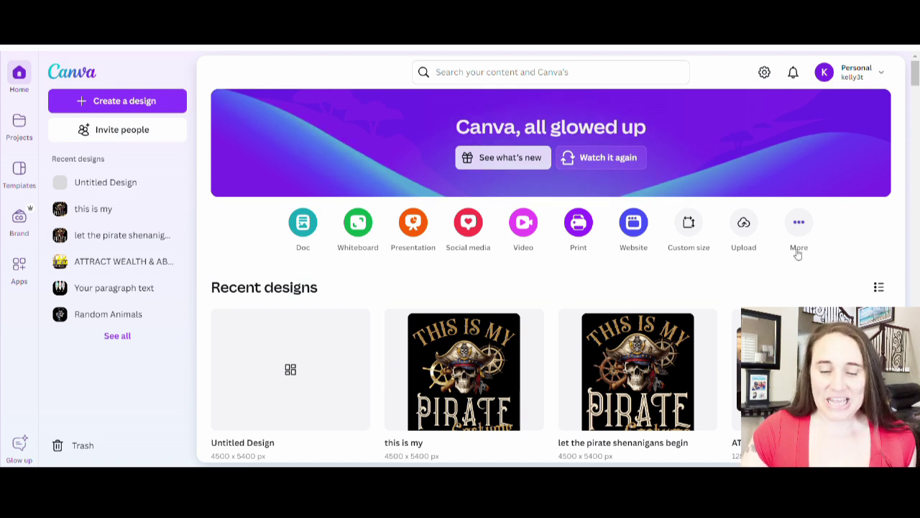
# - Create a new 4500 × 5400 px custom-size design and fill its page solid black
pyautogui.click(688, 224)
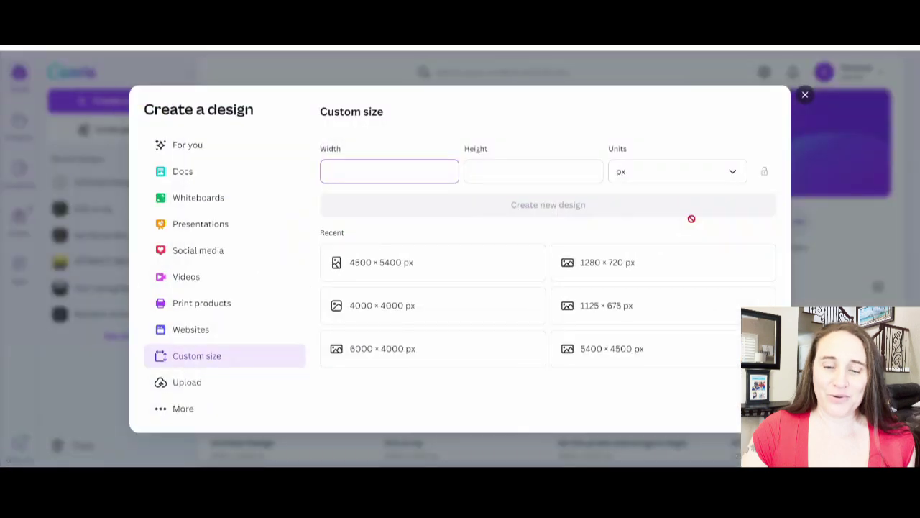
pyautogui.click(371, 271)
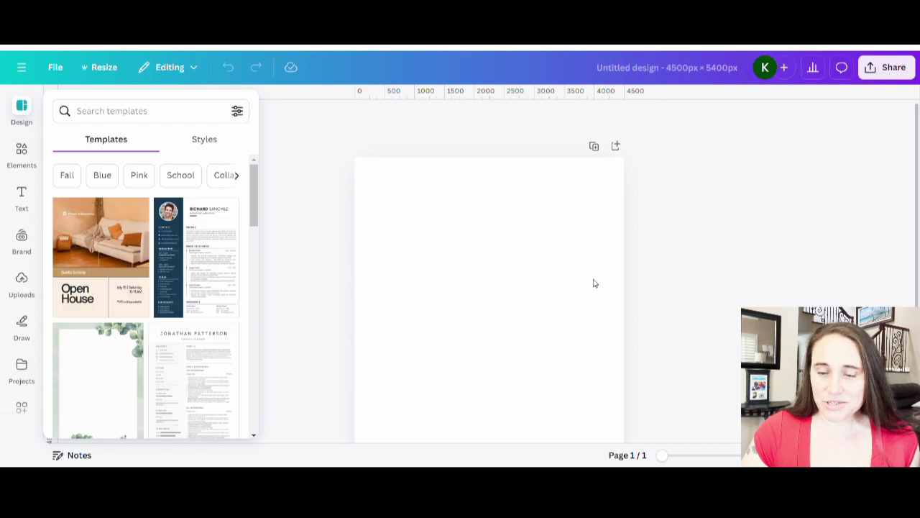
pyautogui.click(504, 209)
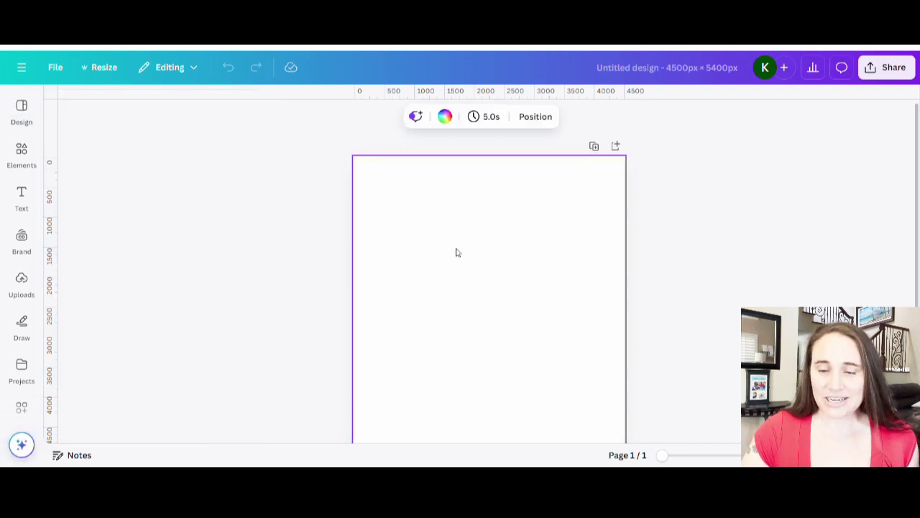
pyautogui.click(445, 117)
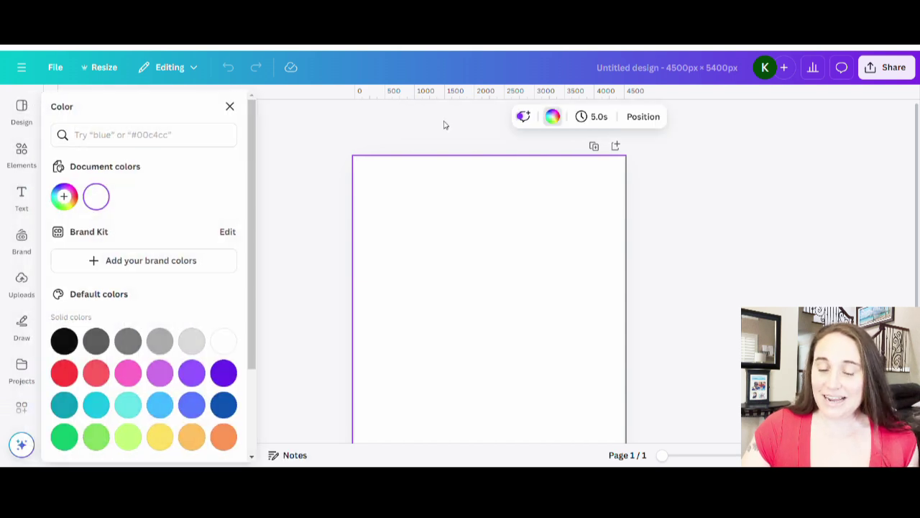
pyautogui.click(66, 340)
pyautogui.click(676, 235)
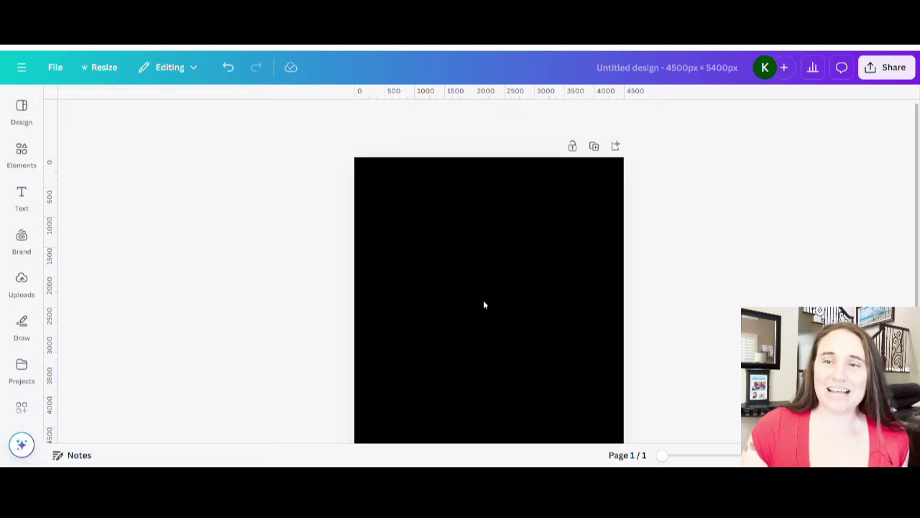
pyautogui.scroll(-2, 497, 300)
pyautogui.scroll(2, 575, 300)
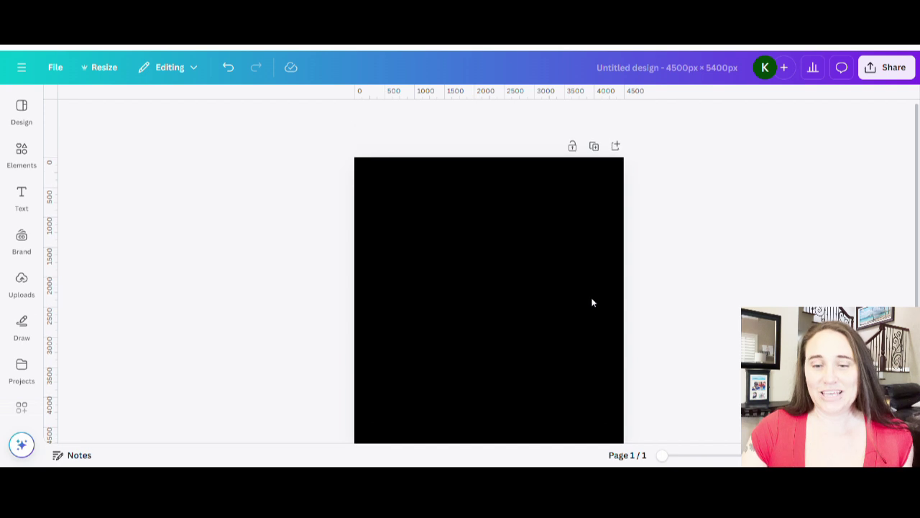
pyautogui.scroll(-2, 595, 307)
pyautogui.scroll(2, 594, 307)
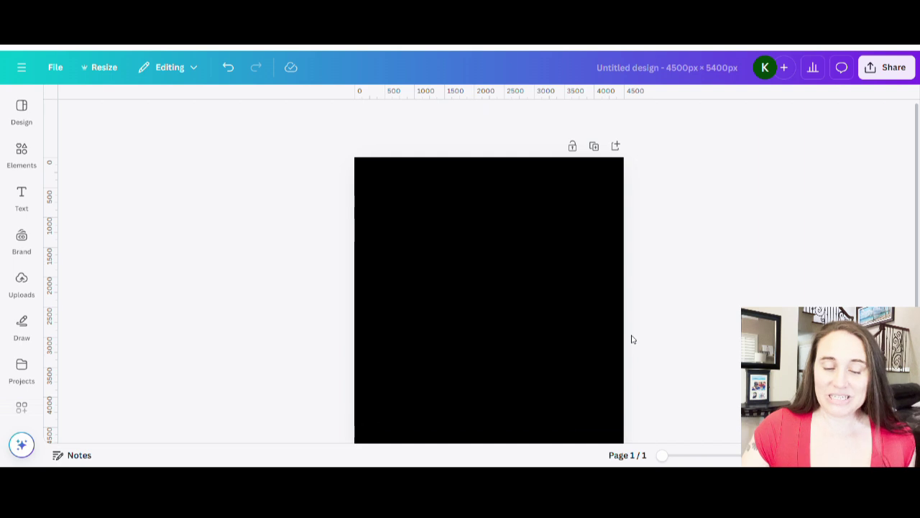
pyautogui.scroll(-2, 635, 302)
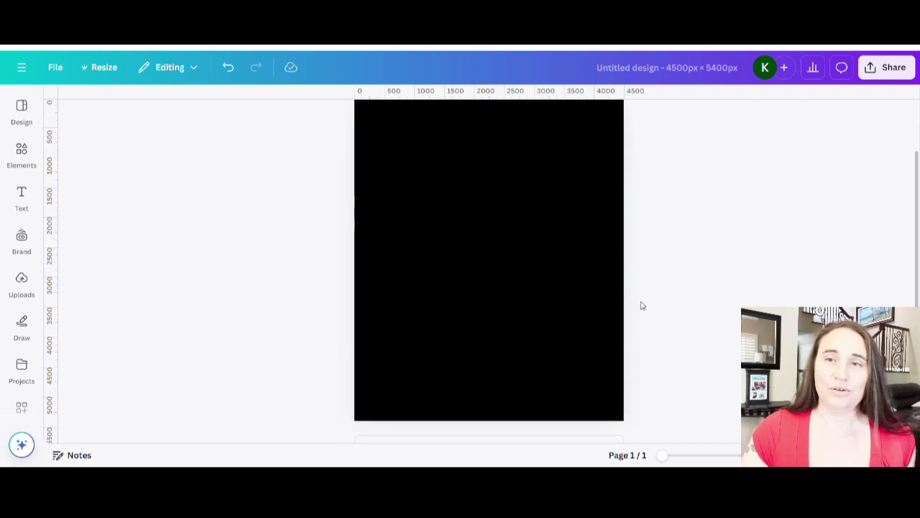
pyautogui.scroll(2, 643, 305)
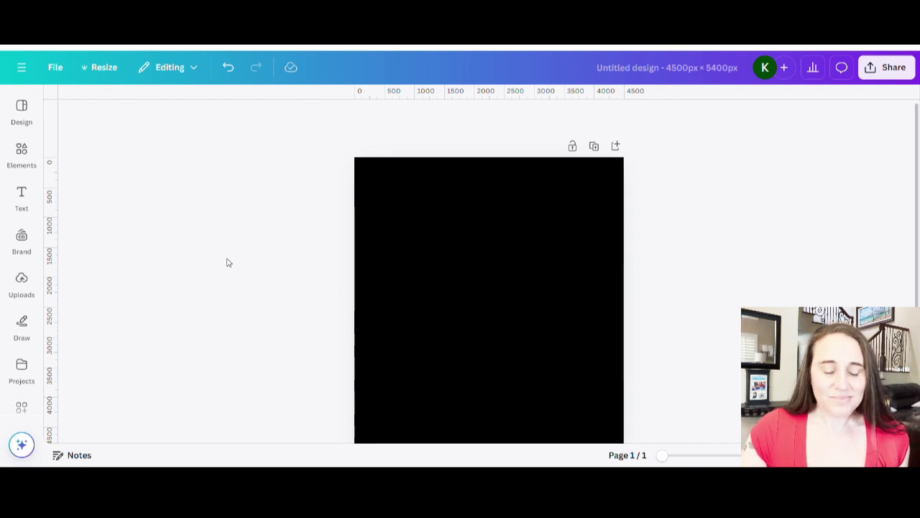
# - Search the Elements library for 'letter c' and show all Graphics results
pyautogui.click(23, 154)
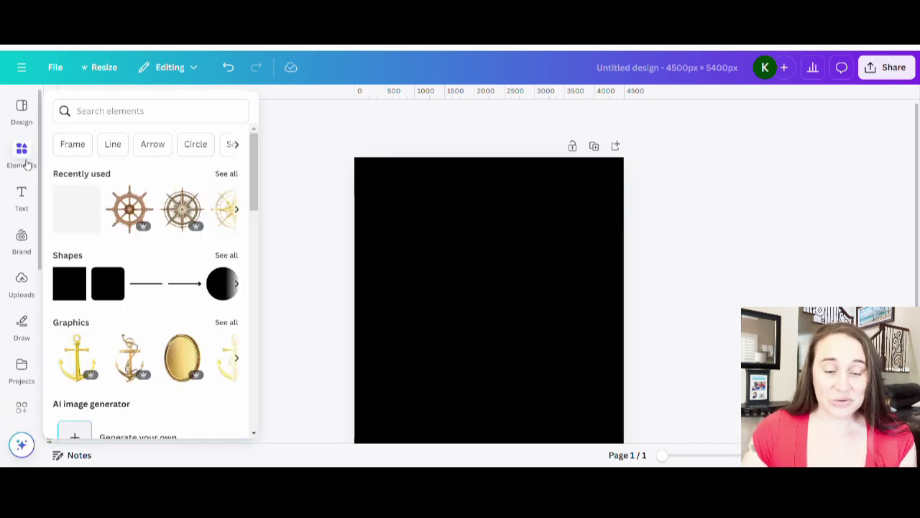
pyautogui.click(122, 106)
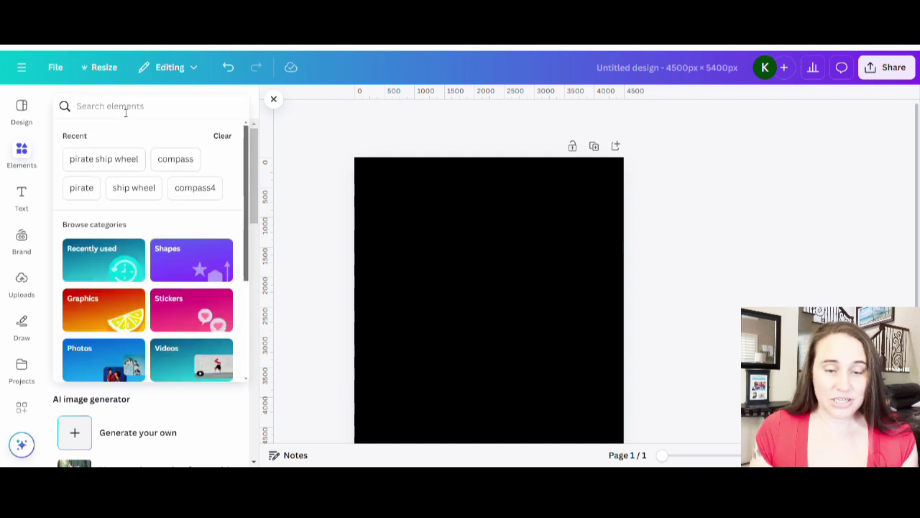
pyautogui.write('lette')
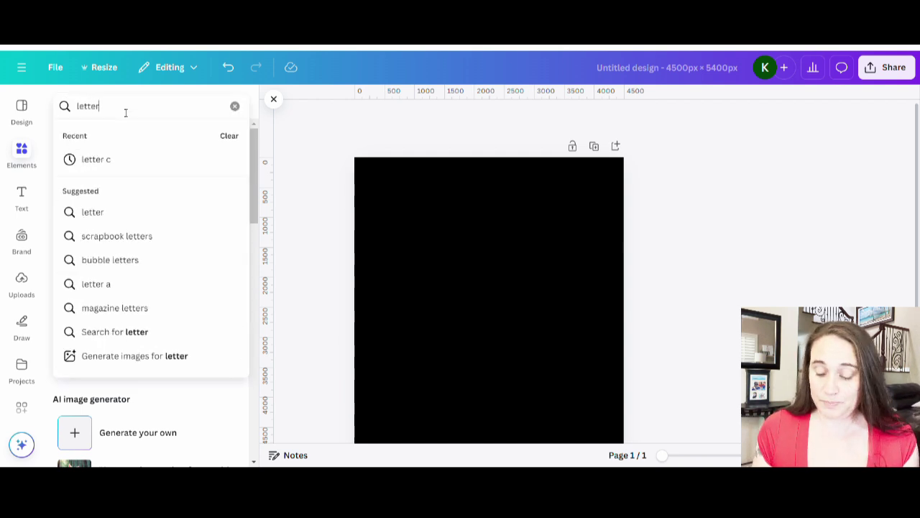
pyautogui.write('r')
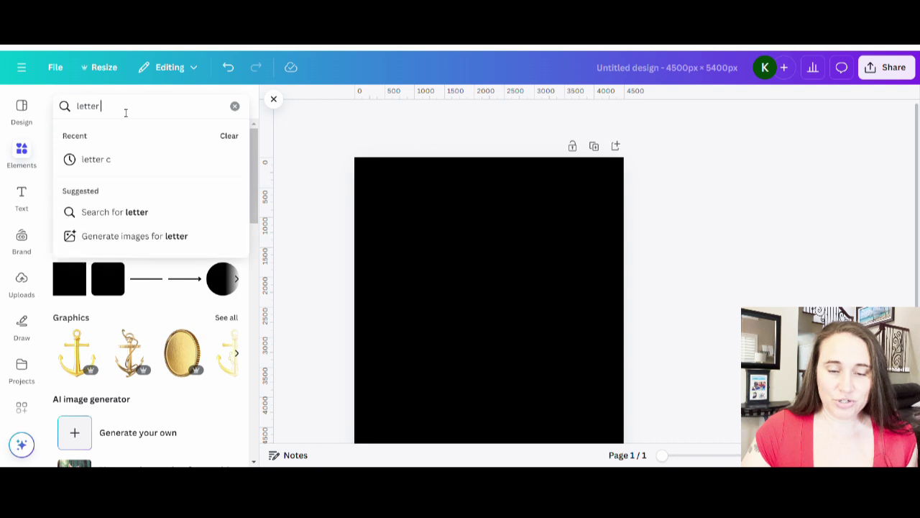
pyautogui.write(' c')
pyautogui.press('Return')
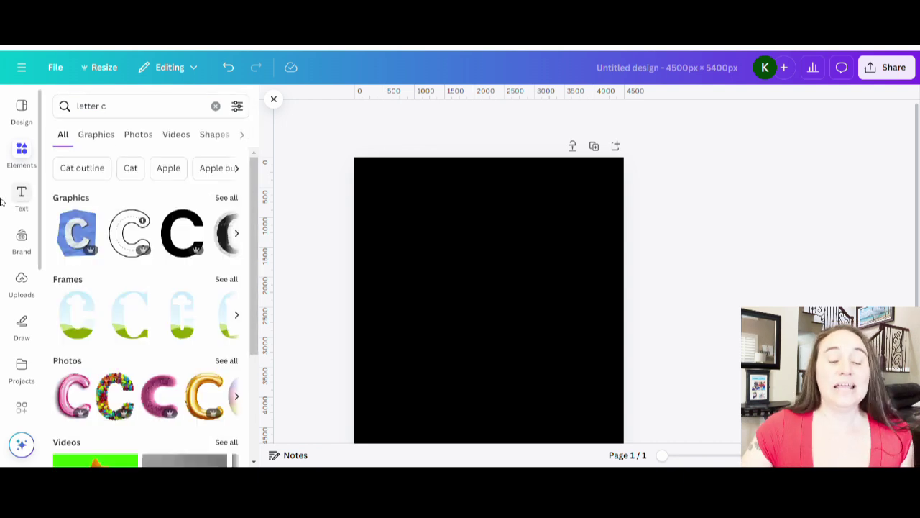
pyautogui.click(227, 198)
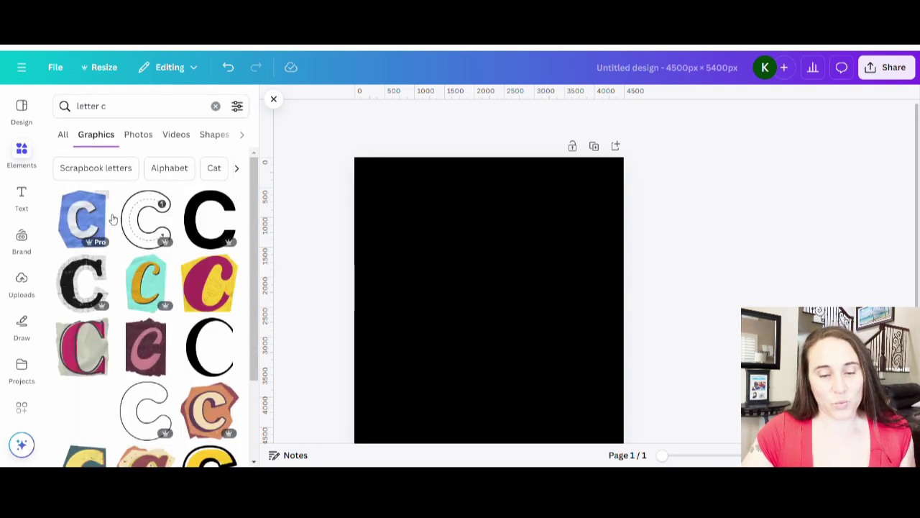
pyautogui.scroll(-2, 144, 266)
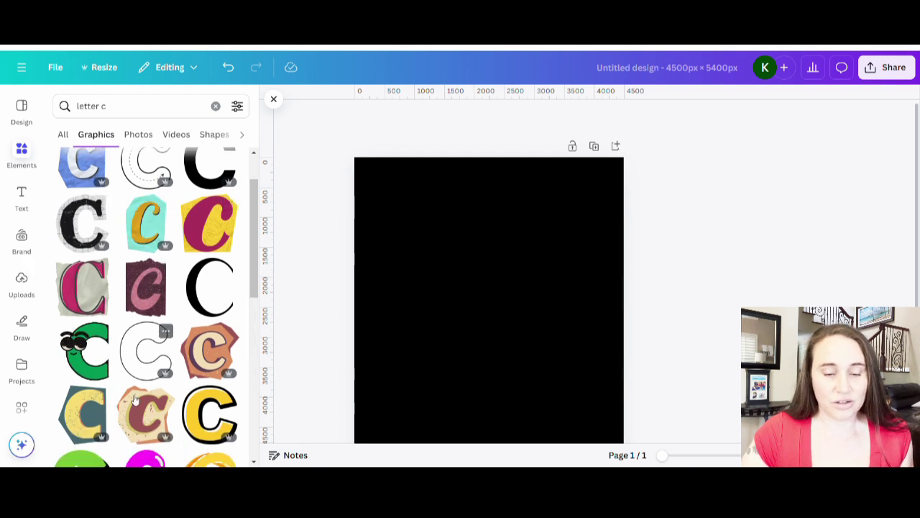
pyautogui.scroll(-2, 153, 338)
pyautogui.scroll(2, 137, 323)
pyautogui.scroll(1, 102, 287)
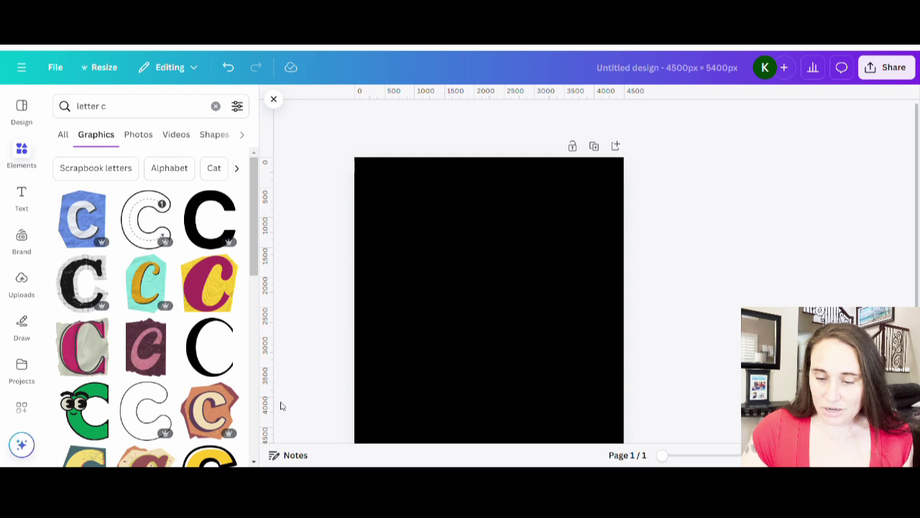
# - Add the pink-on-yellow scrapbook C, shrink it and move it to the top-left
pyautogui.click(210, 295)
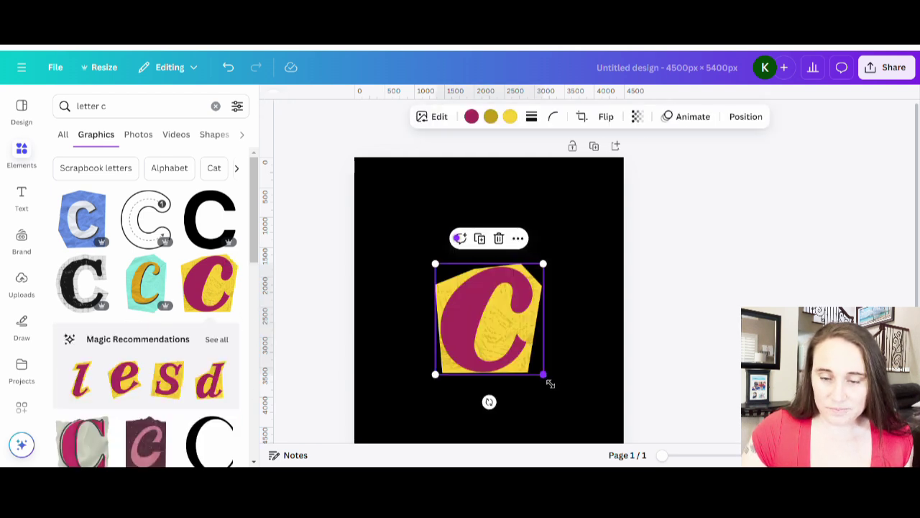
pyautogui.moveTo(550, 383); pyautogui.dragTo(496, 324)
pyautogui.moveTo(455, 289); pyautogui.dragTo(413, 217)
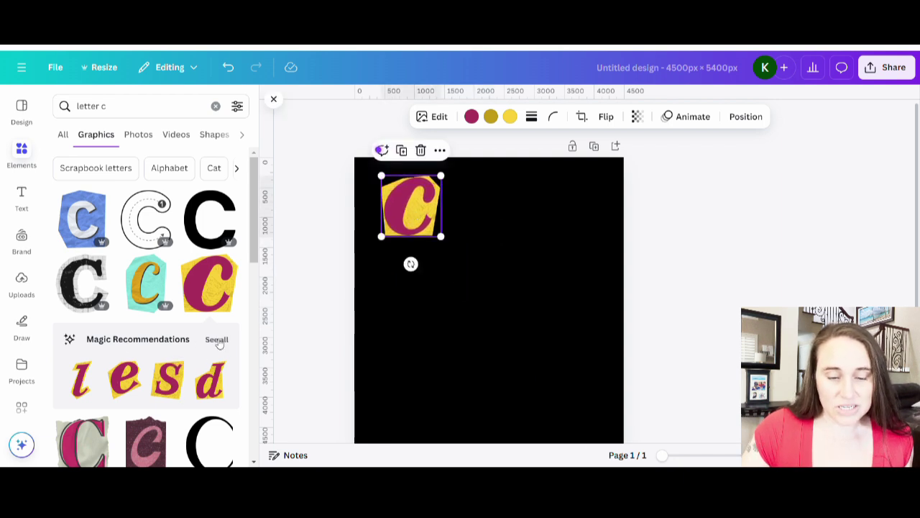
# - Add a matching pink cut-out E, shrink it and place it beside the C
pyautogui.click(217, 339)
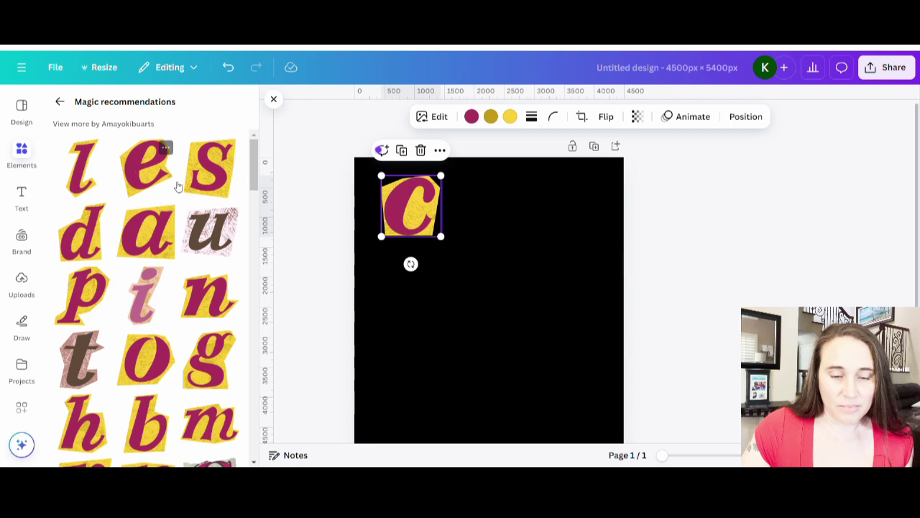
pyautogui.scroll(-3, 192, 326)
pyautogui.scroll(-8, 192, 325)
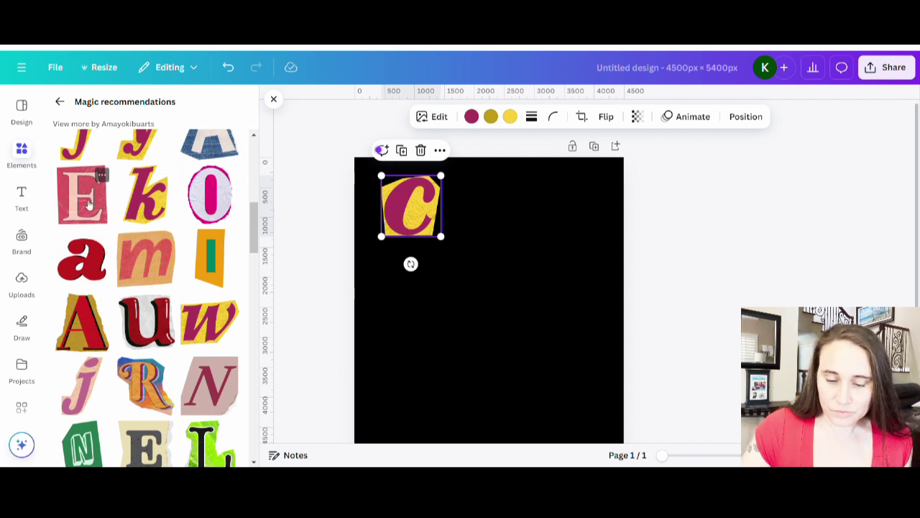
pyautogui.click(88, 204)
pyautogui.moveTo(607, 203); pyautogui.dragTo(431, 368)
pyautogui.moveTo(423, 417); pyautogui.dragTo(493, 243)
pyautogui.moveTo(410, 209); pyautogui.dragTo(402, 208)
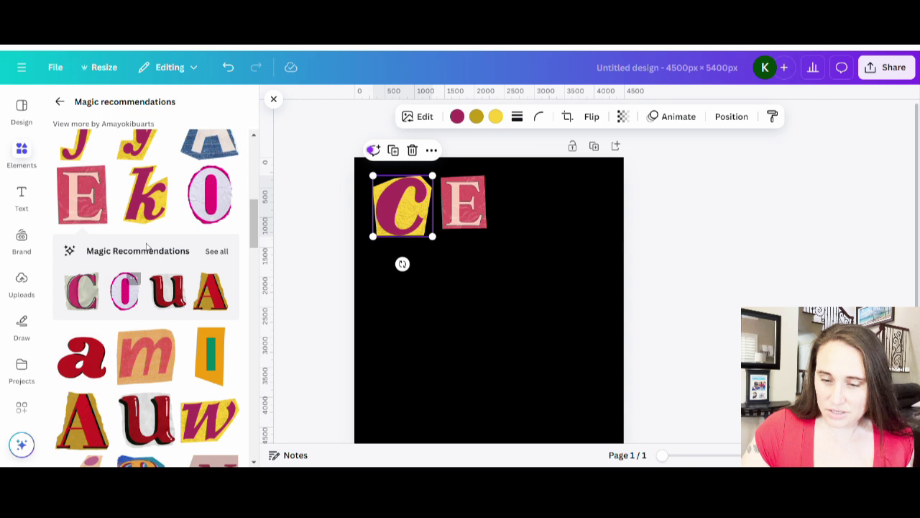
# - Add an orange cut-out R, shrunk to size, right after the E
pyautogui.scroll(-3, 149, 313)
pyautogui.click(158, 374)
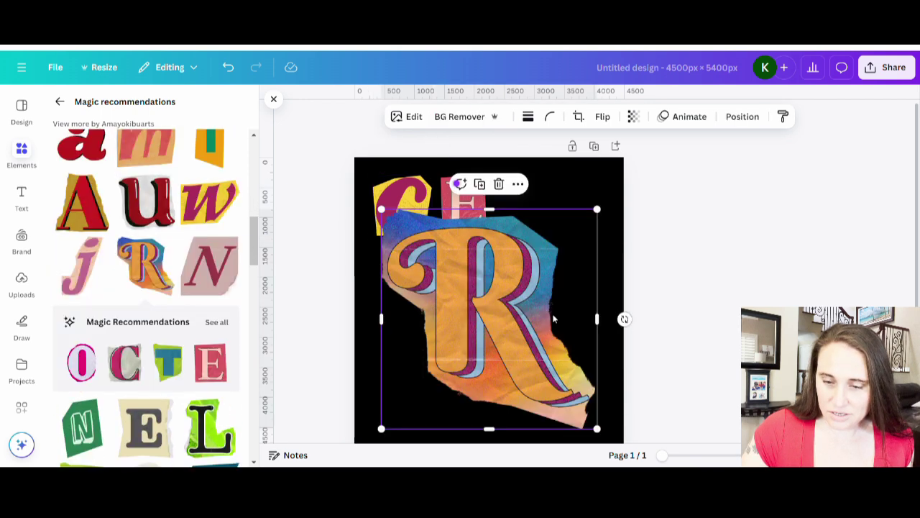
pyautogui.moveTo(605, 214); pyautogui.dragTo(530, 219)
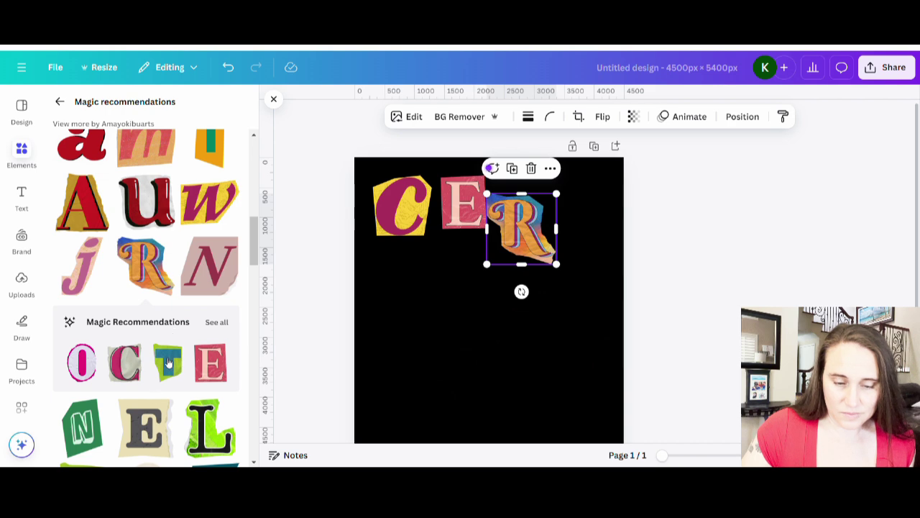
pyautogui.scroll(-3, 161, 424)
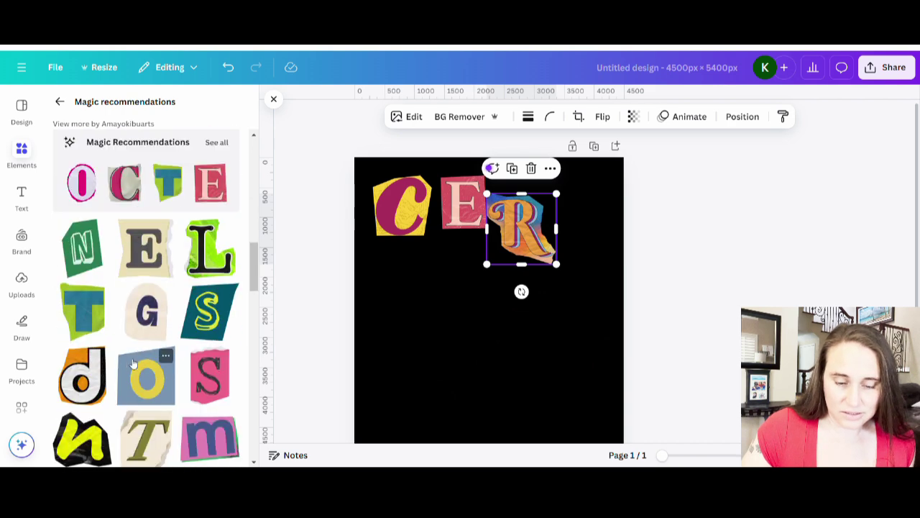
pyautogui.scroll(-3, 155, 302)
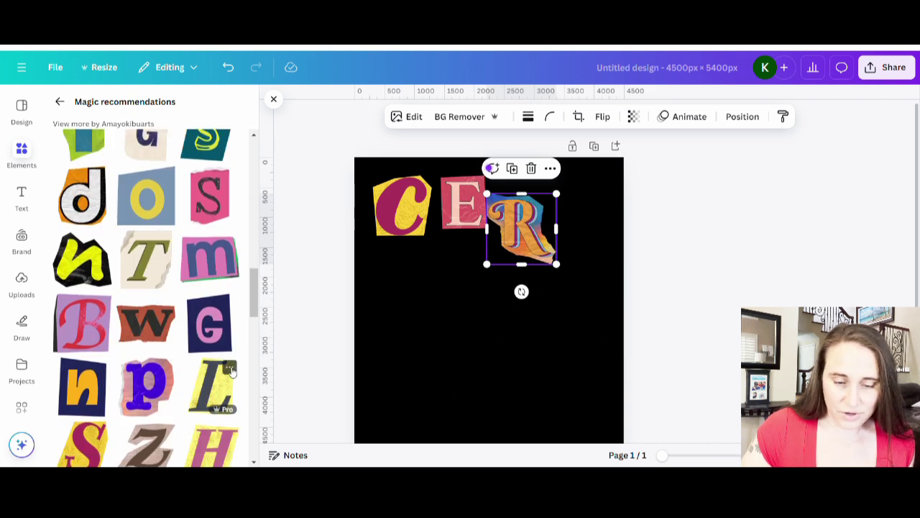
pyautogui.scroll(-3, 174, 331)
pyautogui.scroll(-1, 174, 330)
pyautogui.scroll(-3, 161, 338)
pyautogui.scroll(-5, 147, 403)
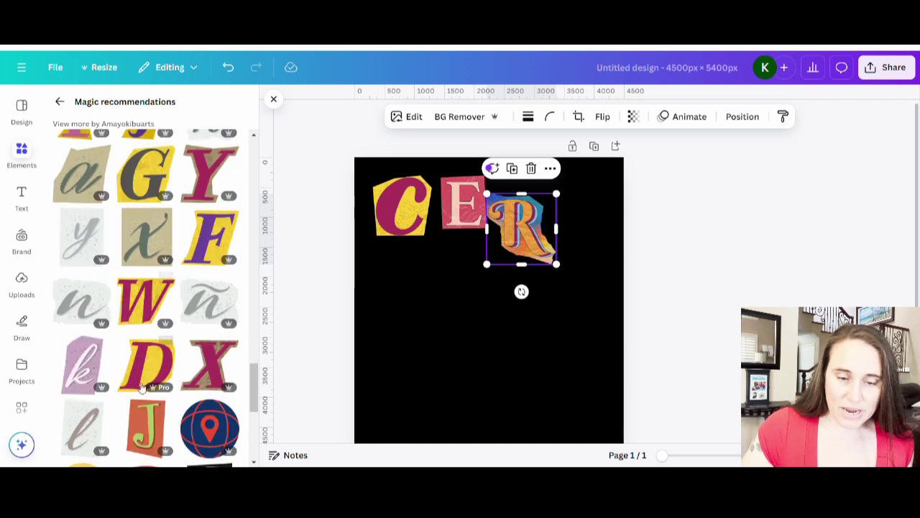
pyautogui.scroll(15, 147, 302)
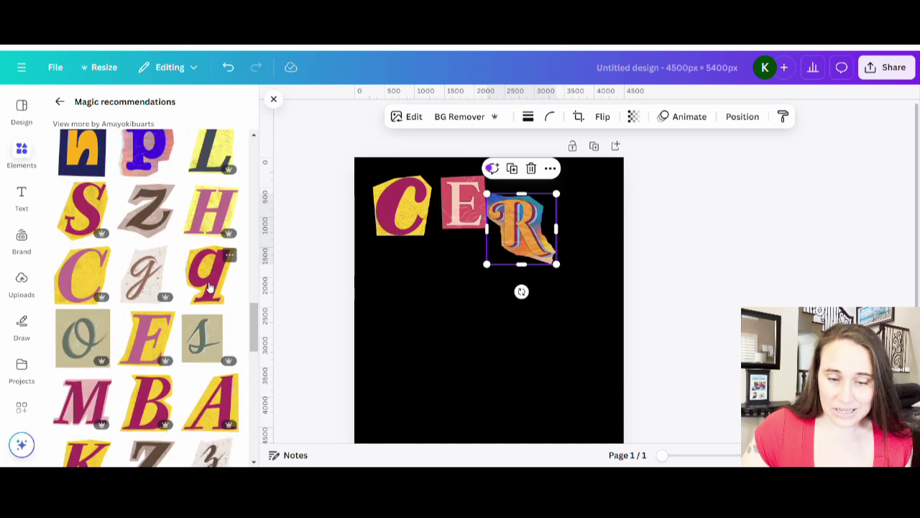
pyautogui.scroll(4, 216, 293)
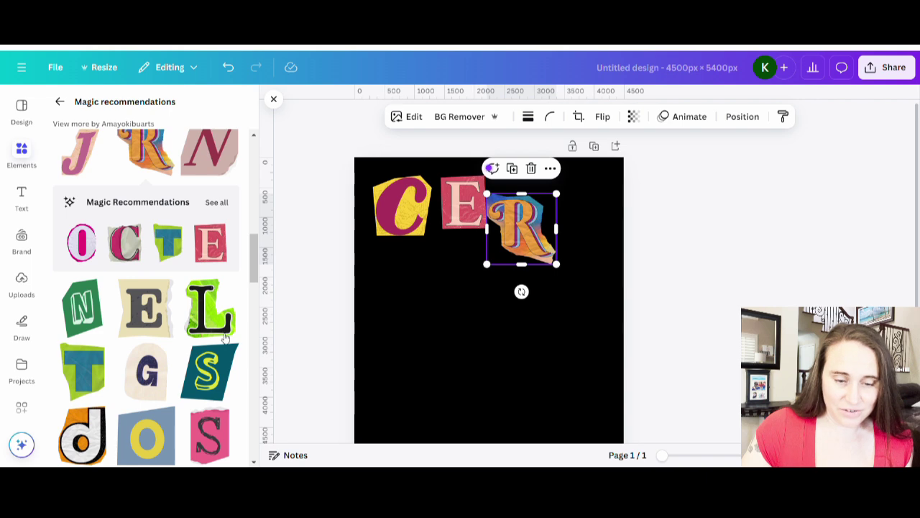
pyautogui.scroll(6, 215, 288)
pyautogui.scroll(5, 176, 295)
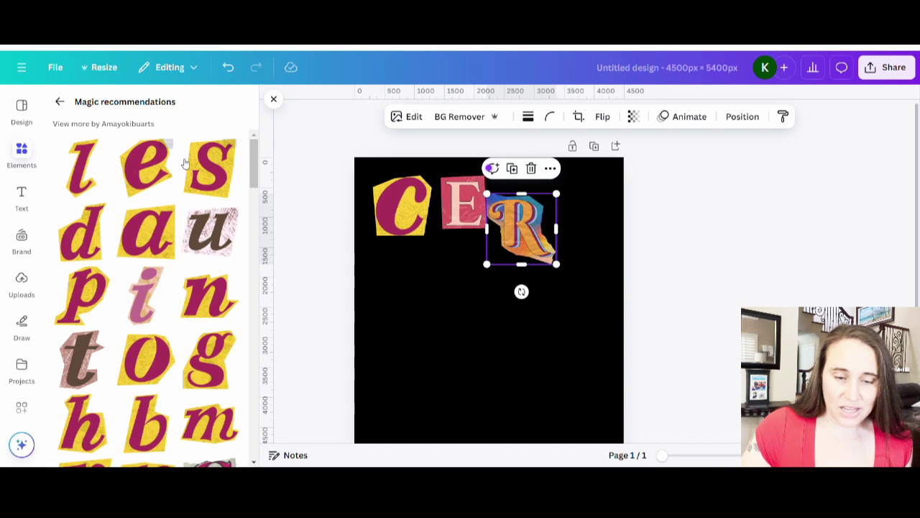
# - Search graphics for 'letter e' and add a shrunken tan framed E
pyautogui.click(60, 102)
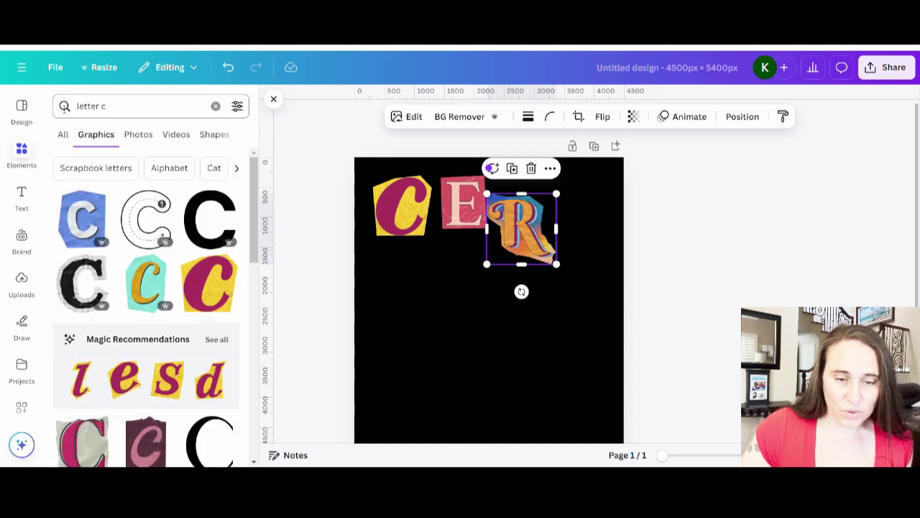
pyautogui.scroll(-3, 152, 158)
pyautogui.scroll(3, 144, 167)
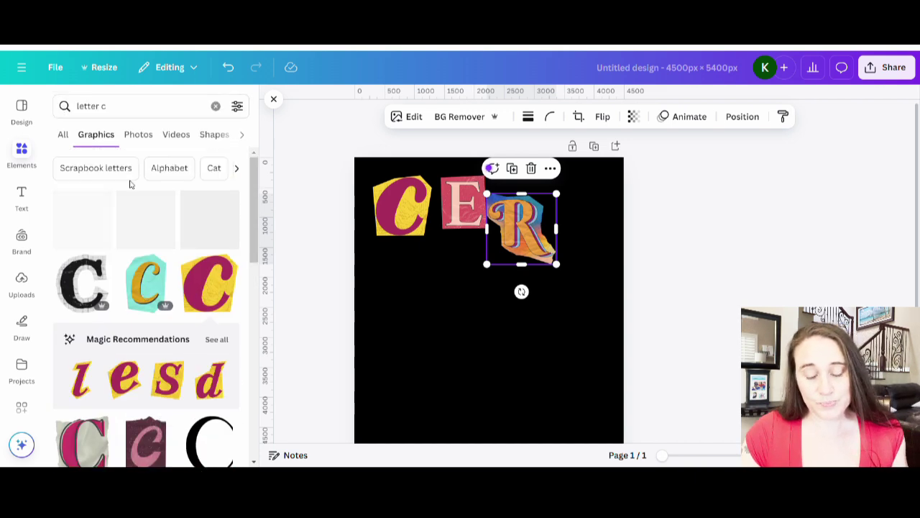
pyautogui.doubleClick(107, 112)
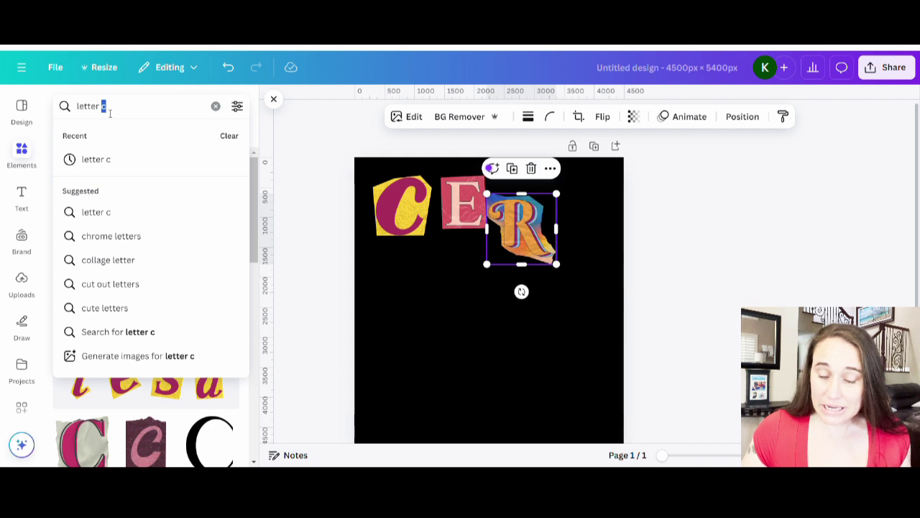
pyautogui.write('e')
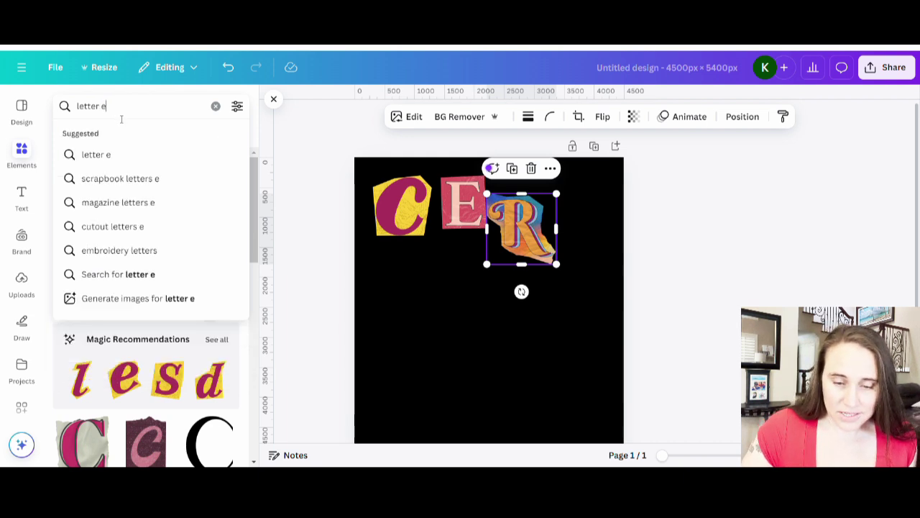
pyautogui.press('Return')
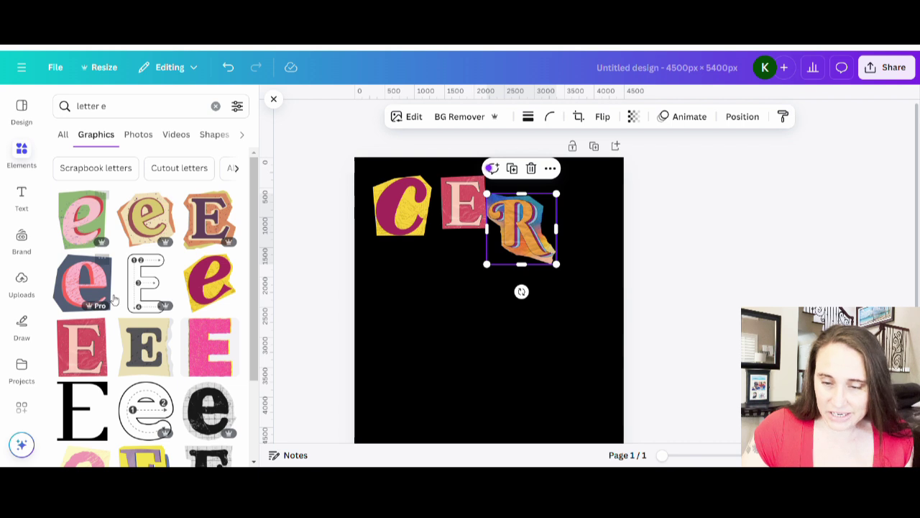
pyautogui.click(219, 221)
pyautogui.moveTo(544, 256); pyautogui.dragTo(456, 261)
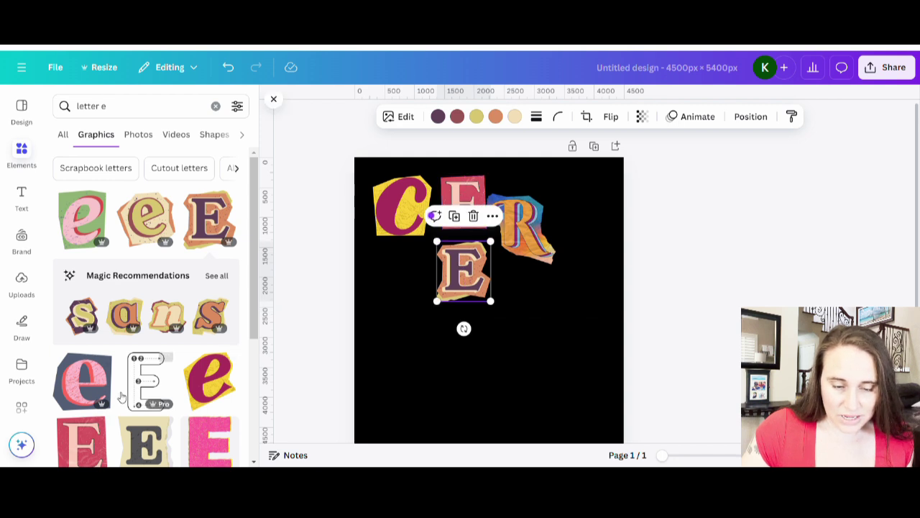
# - Add a pink script lowercase e and shrink it
pyautogui.scroll(-1, 121, 390)
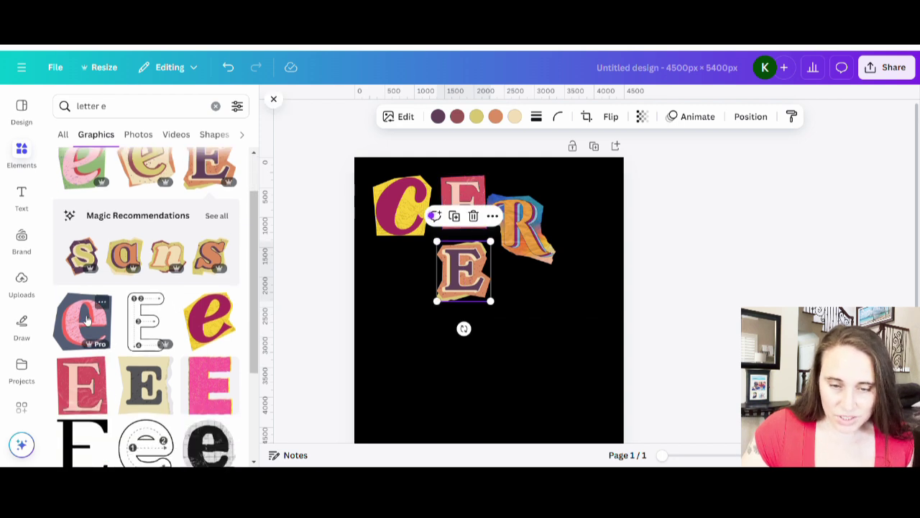
pyautogui.scroll(-2, 102, 335)
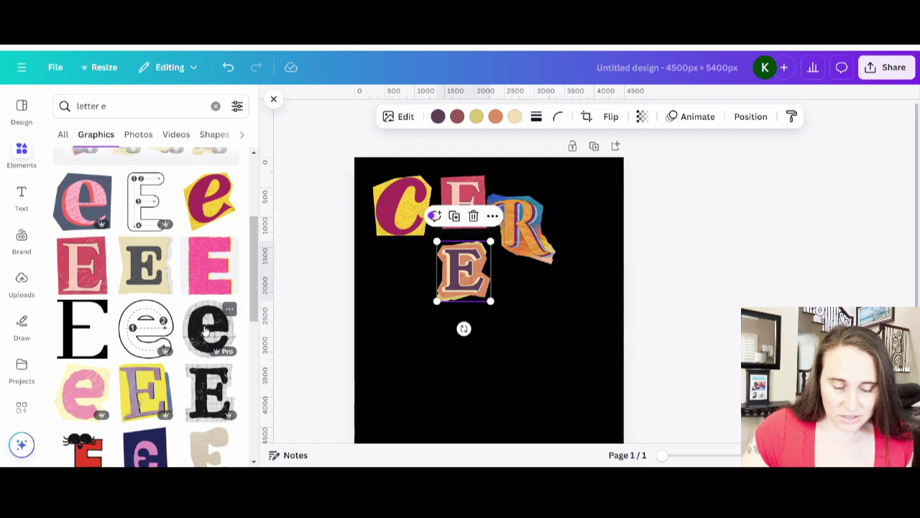
pyautogui.scroll(-2, 199, 317)
pyautogui.scroll(-3, 210, 229)
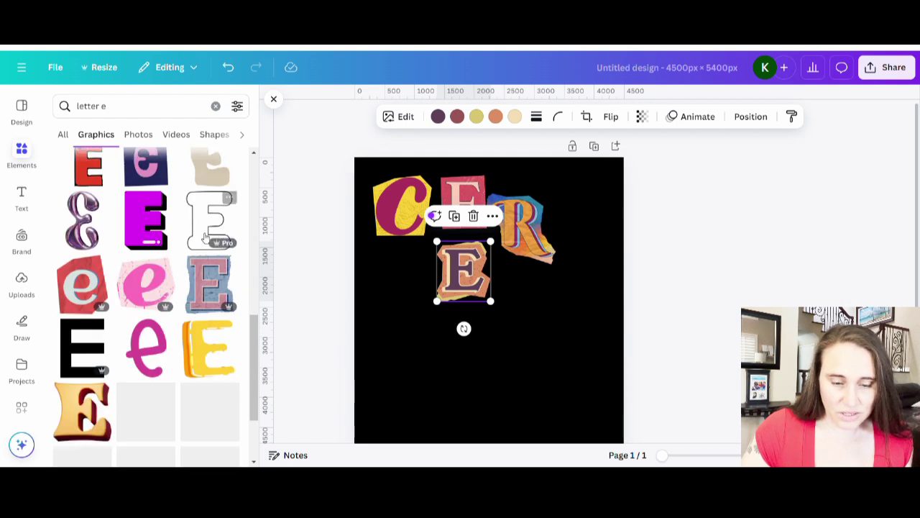
pyautogui.scroll(-1, 189, 256)
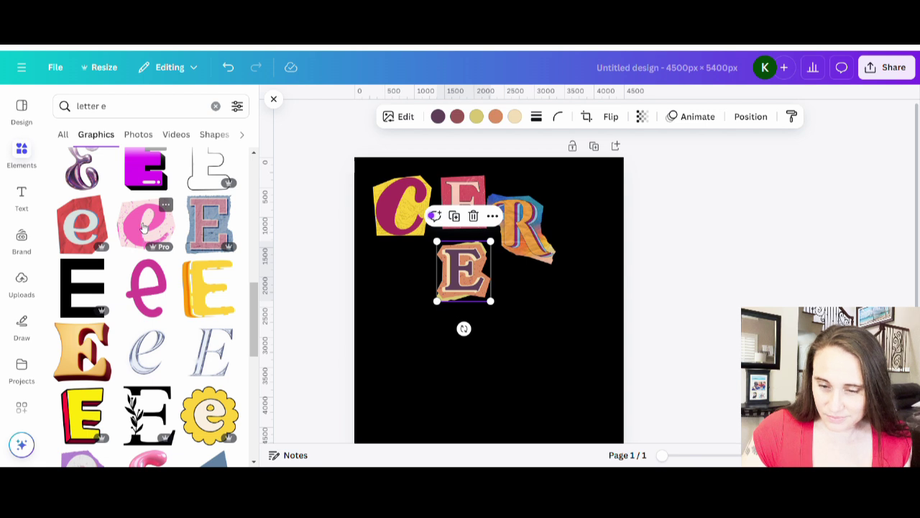
pyautogui.click(143, 227)
pyautogui.moveTo(545, 268); pyautogui.dragTo(515, 295)
# - Delete the pink E from the top row and move the framed E into its place
pyautogui.click(581, 333)
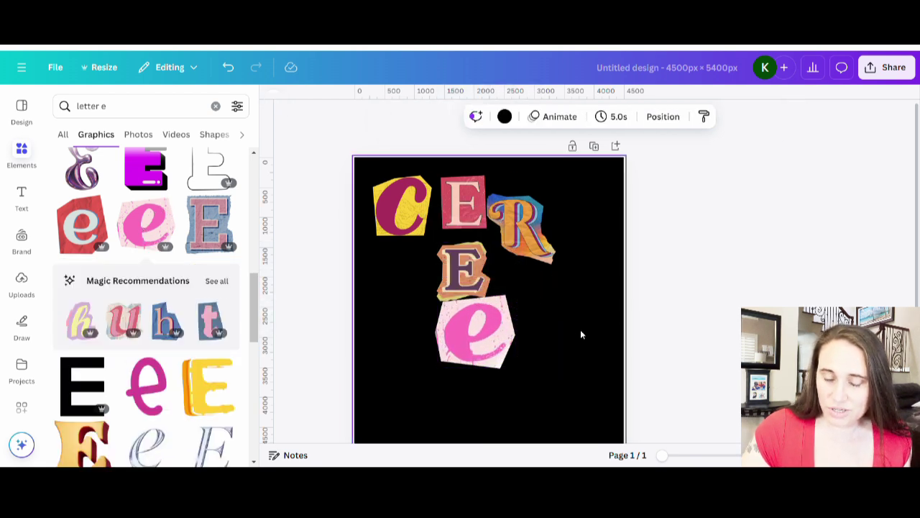
pyautogui.click(468, 328)
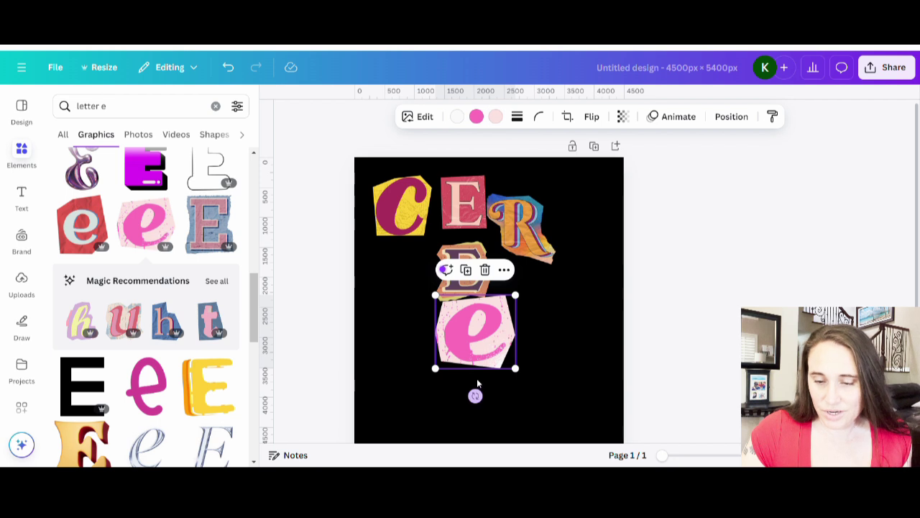
pyautogui.moveTo(481, 343); pyautogui.dragTo(536, 319)
pyautogui.click(449, 208)
pyautogui.press('Delete')
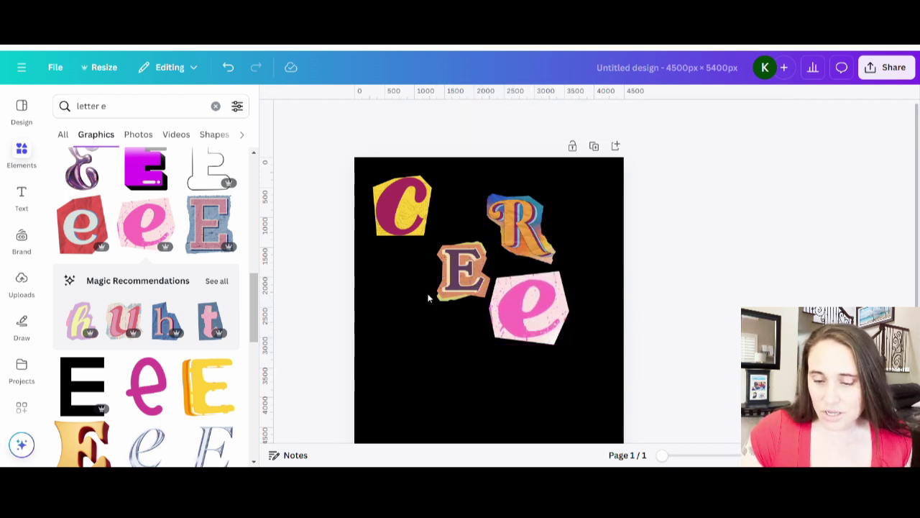
pyautogui.moveTo(445, 286); pyautogui.dragTo(449, 216)
# - Shrink the pink e and slide C, E, R and e into one tight row
pyautogui.moveTo(505, 213); pyautogui.dragTo(492, 191)
pyautogui.moveTo(537, 327); pyautogui.dragTo(565, 219)
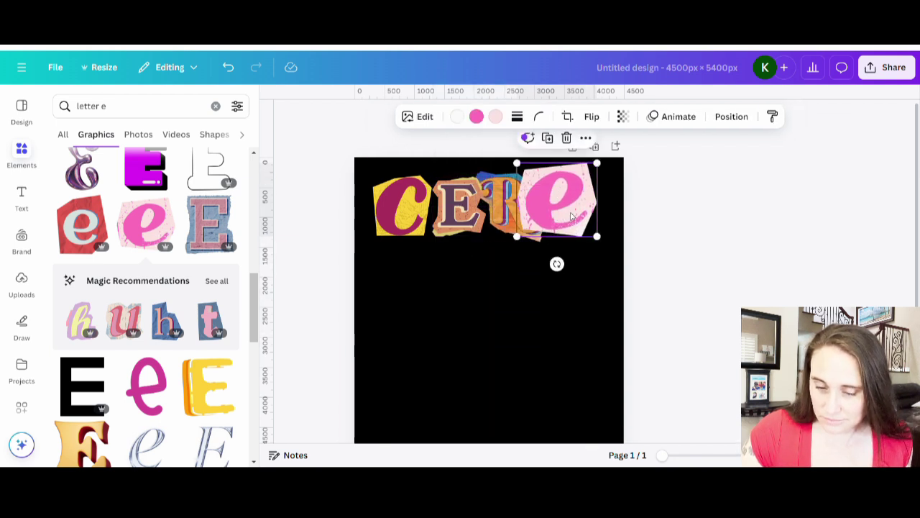
pyautogui.moveTo(598, 163); pyautogui.dragTo(569, 181)
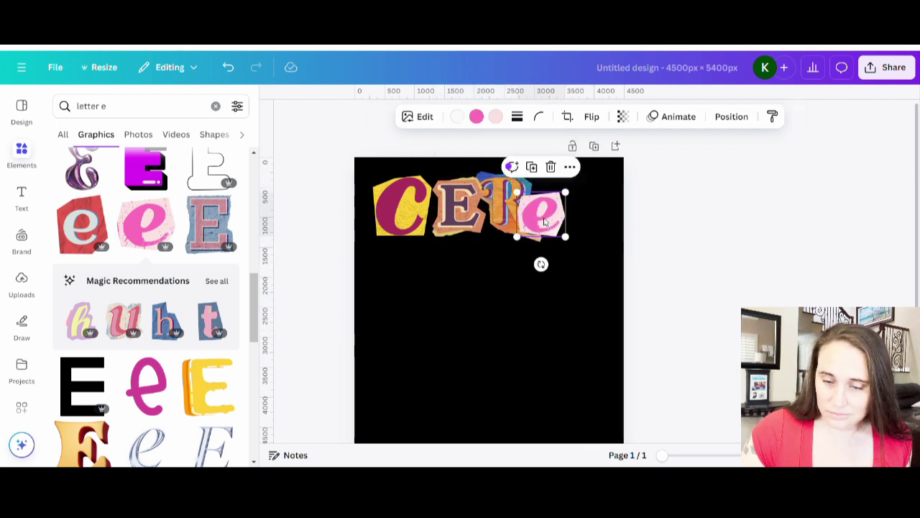
pyautogui.moveTo(543, 208); pyautogui.dragTo(557, 207)
pyautogui.moveTo(405, 224); pyautogui.dragTo(432, 223)
pyautogui.moveTo(514, 219); pyautogui.dragTo(499, 219)
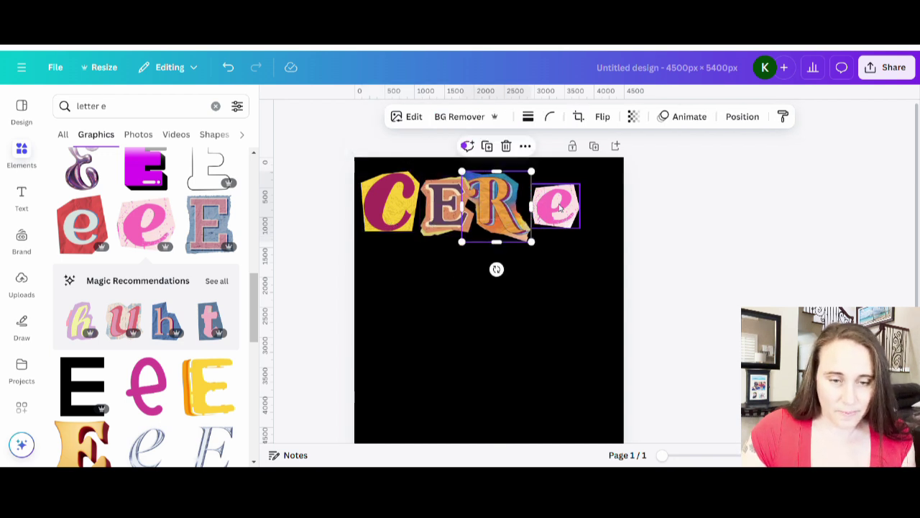
pyautogui.moveTo(568, 209); pyautogui.dragTo(552, 208)
pyautogui.click(460, 242)
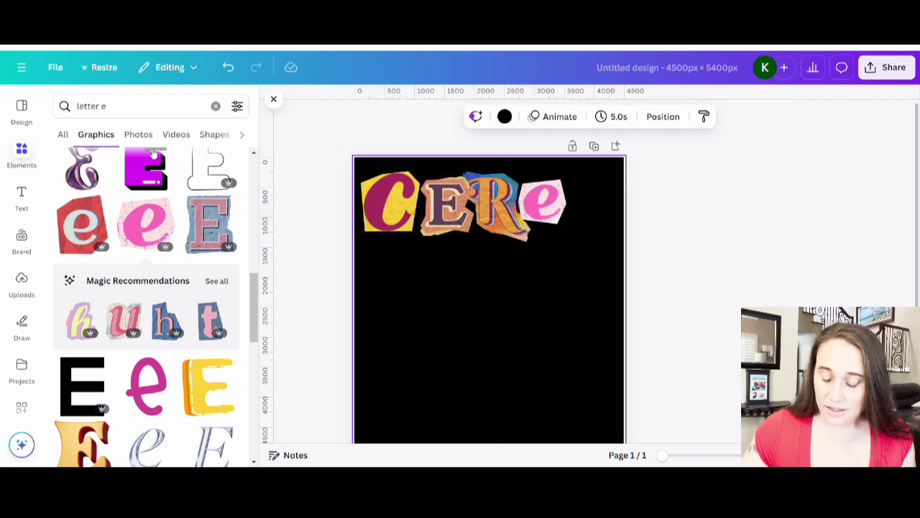
# - Search graphics for 'letter a' and browse through the results
pyautogui.click(109, 109)
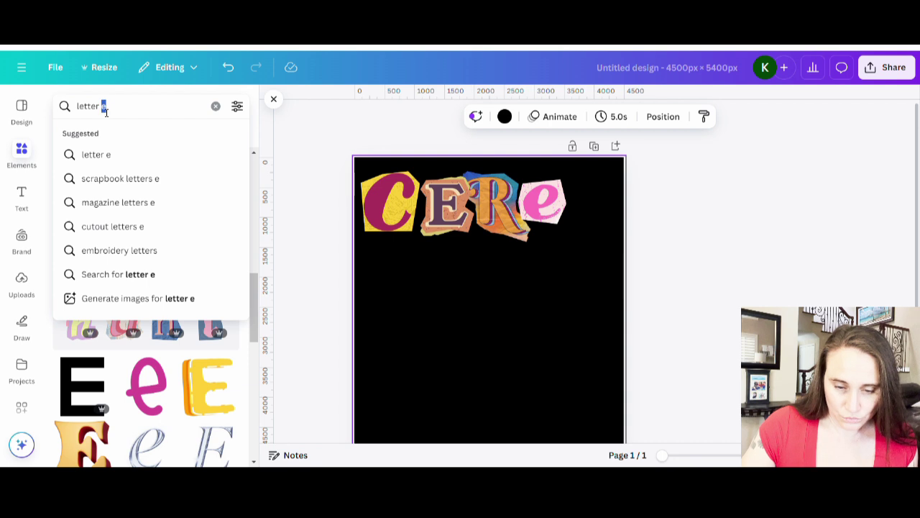
pyautogui.press('Return')
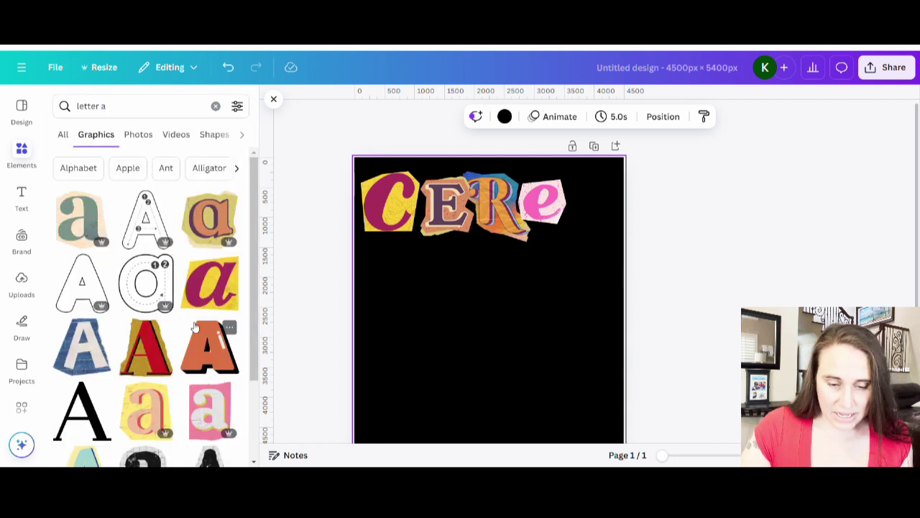
pyautogui.scroll(-1, 115, 273)
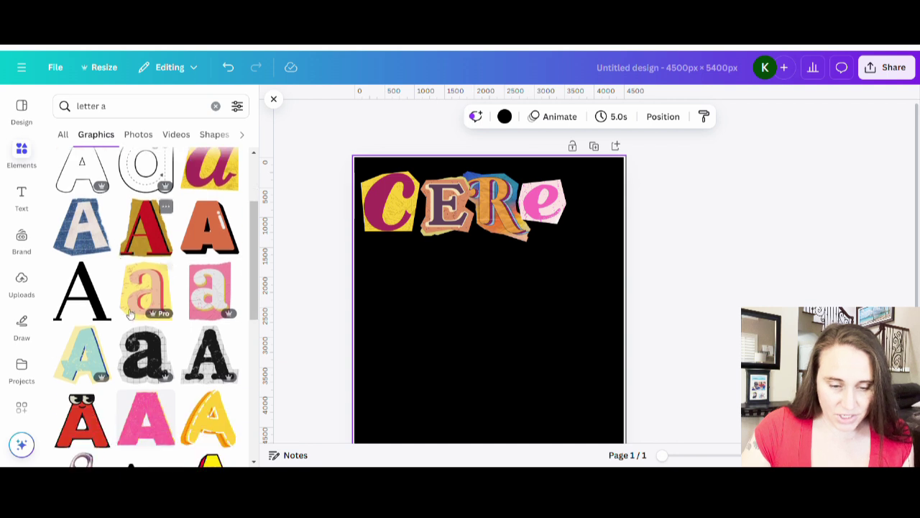
pyautogui.scroll(-1, 144, 263)
pyautogui.scroll(-4, 148, 317)
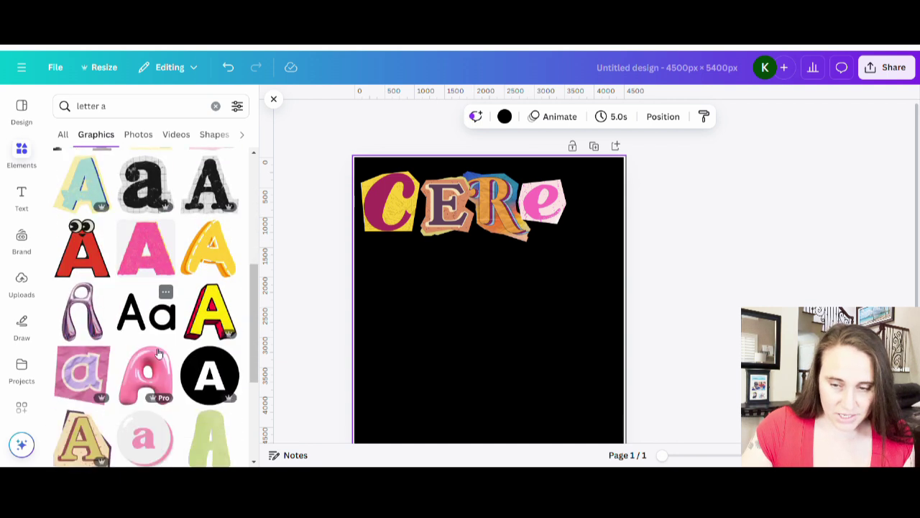
pyautogui.scroll(-2, 166, 424)
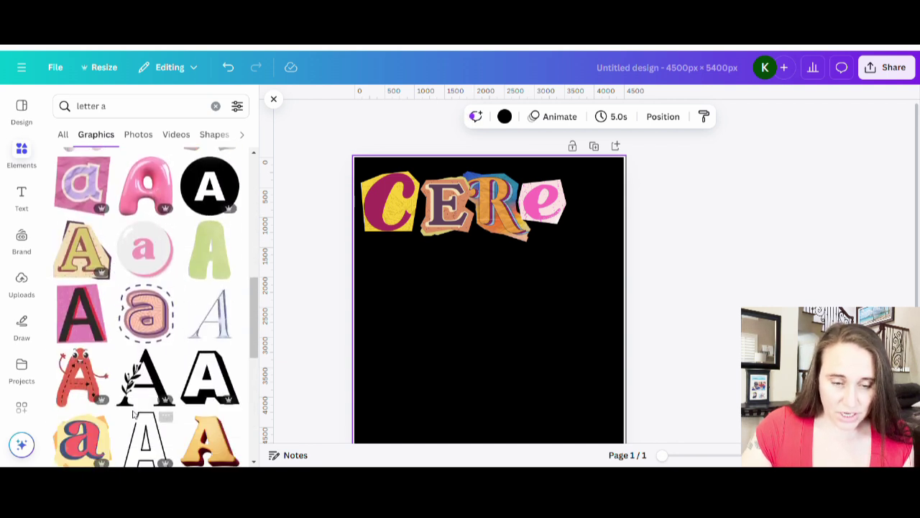
pyautogui.scroll(-1, 133, 414)
pyautogui.scroll(-2, 144, 370)
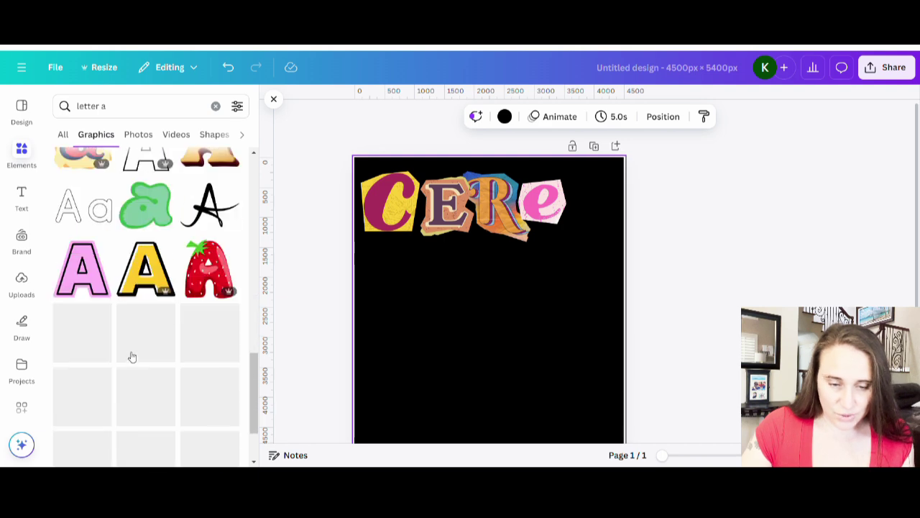
pyautogui.scroll(5, 142, 369)
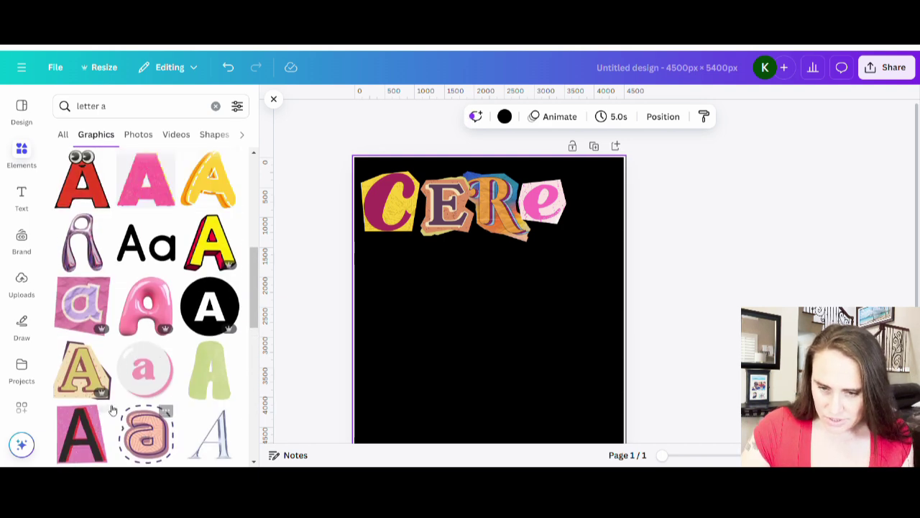
# - Add a shrunken tan collage A after the e, then search graphics for 'letter l'
pyautogui.click(87, 385)
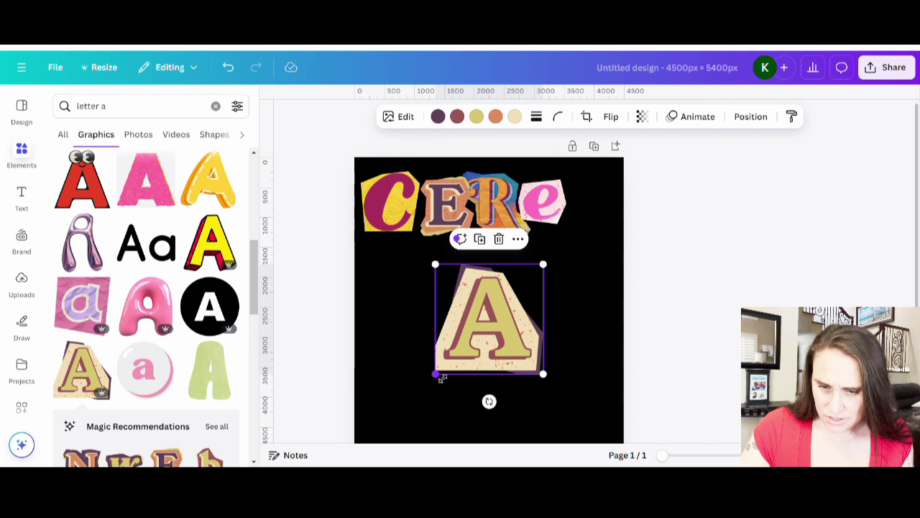
pyautogui.moveTo(436, 374); pyautogui.dragTo(588, 208)
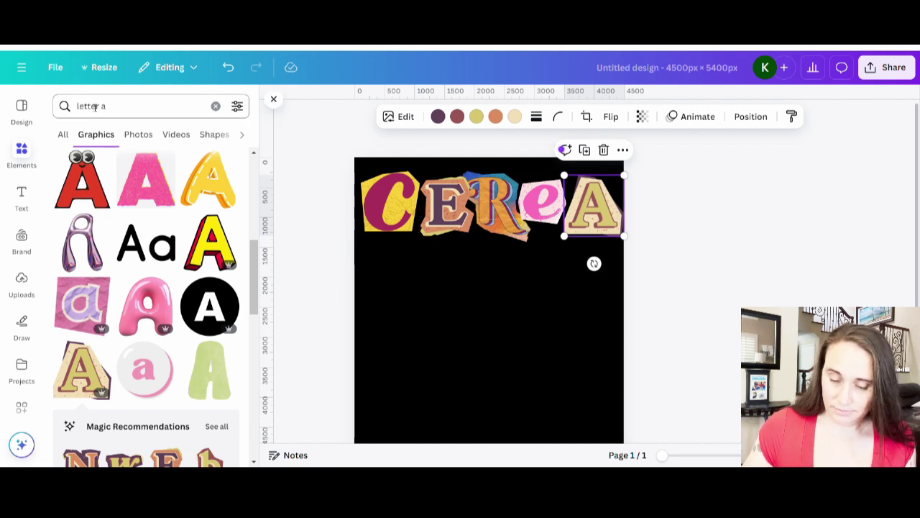
pyautogui.moveTo(107, 106); pyautogui.dragTo(102, 106)
pyautogui.write('l')
pyautogui.press('Return')
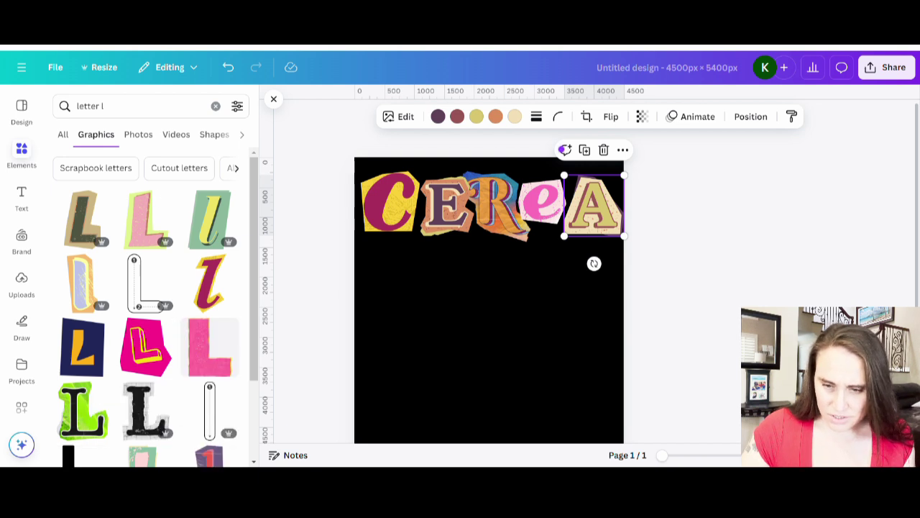
# - Add the green tile with a yellow italic l beneath the CEREA row
pyautogui.click(218, 230)
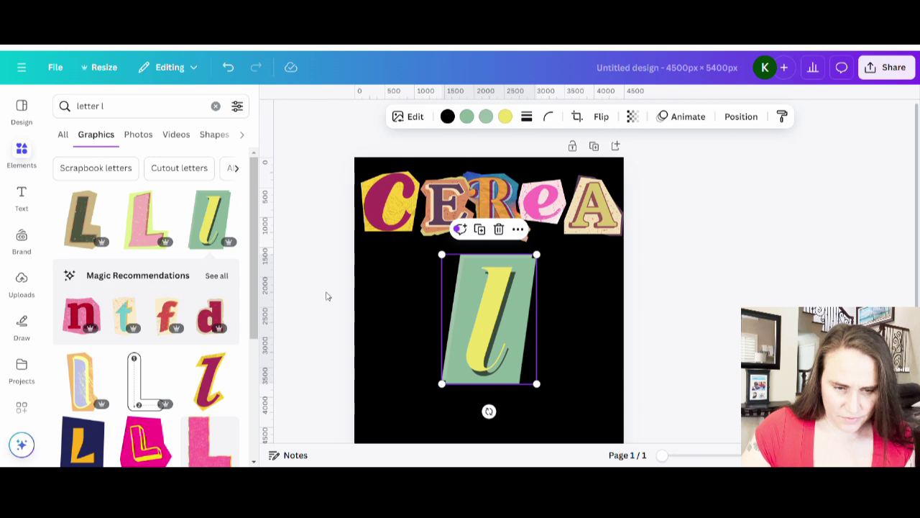
pyautogui.scroll(-3, 118, 351)
pyautogui.scroll(-2, 118, 352)
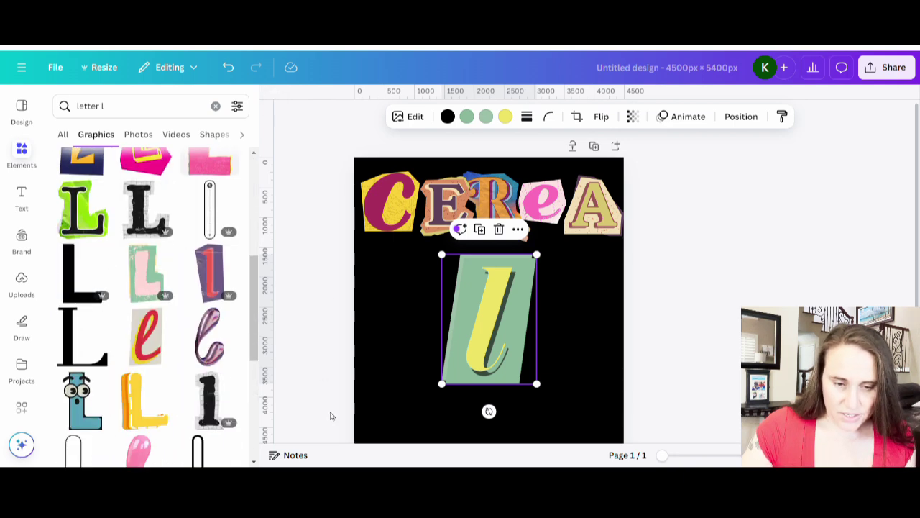
pyautogui.scroll(-3, 181, 339)
pyautogui.scroll(-3, 180, 340)
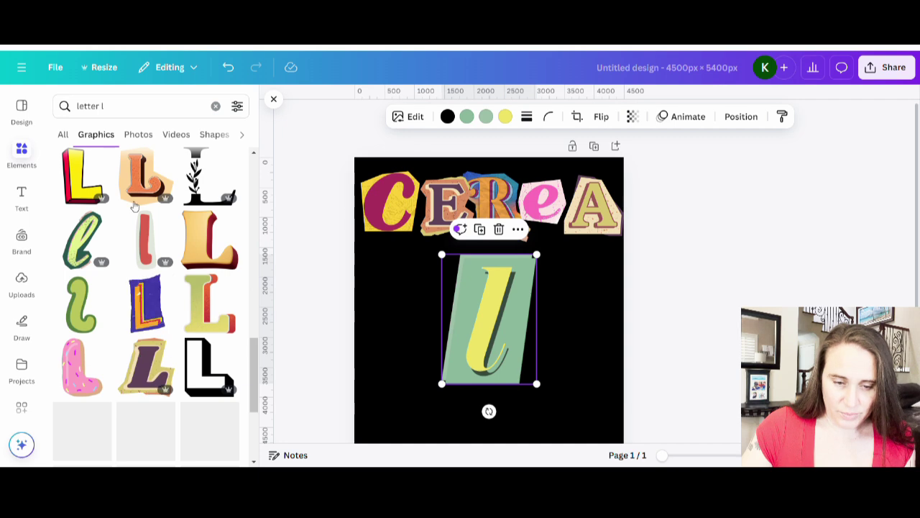
pyautogui.scroll(-3, 174, 308)
pyautogui.scroll(-3, 173, 307)
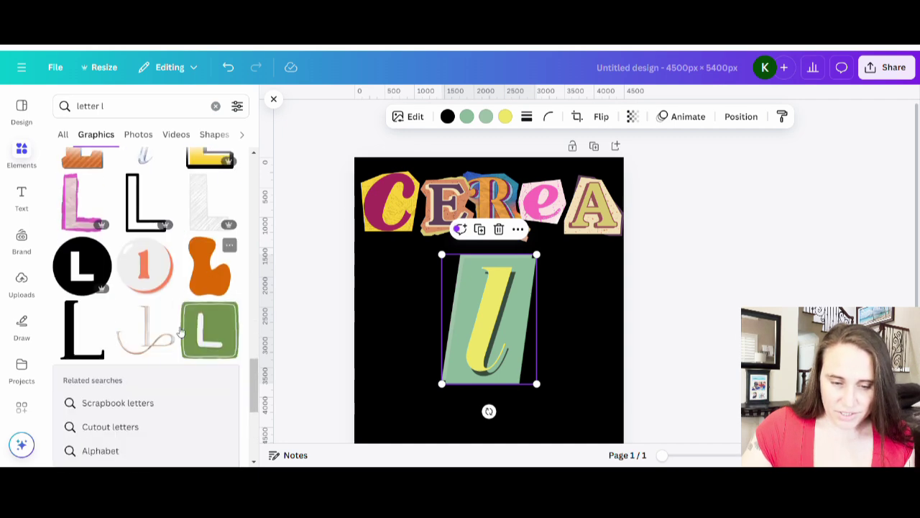
pyautogui.scroll(-3, 164, 325)
pyautogui.scroll(-2, 164, 325)
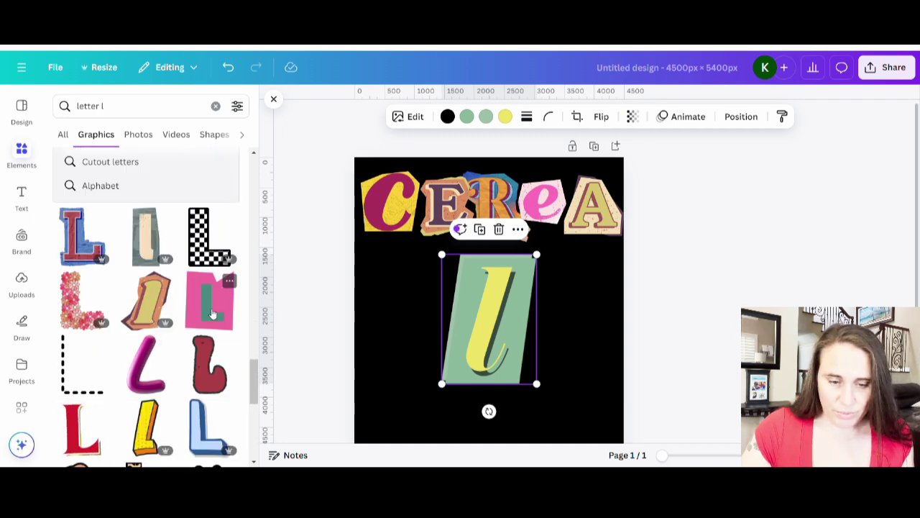
pyautogui.scroll(-3, 166, 345)
pyautogui.scroll(-3, 173, 380)
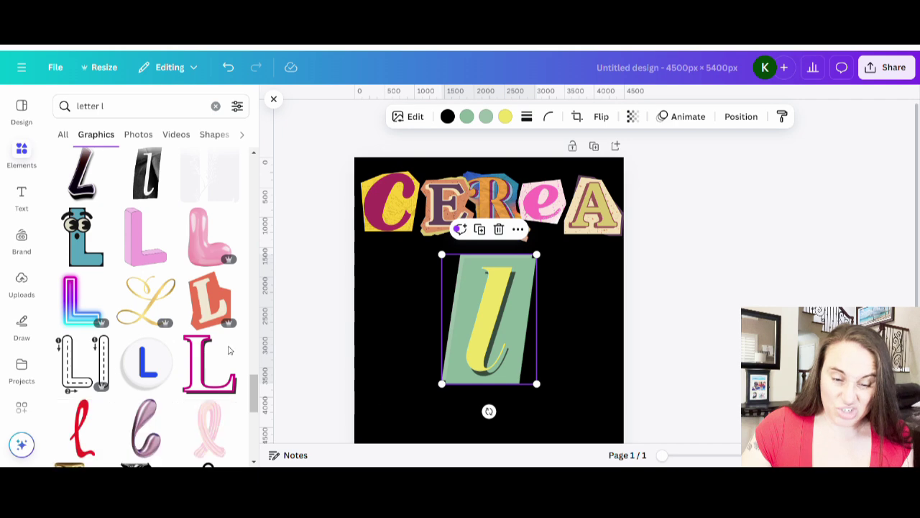
pyautogui.scroll(-3, 216, 351)
pyautogui.scroll(3, 219, 346)
pyautogui.scroll(-5, 209, 374)
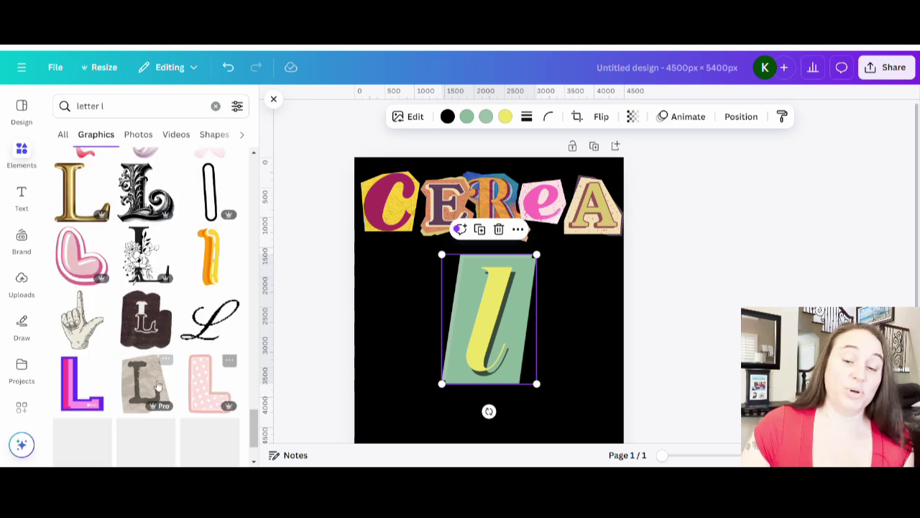
pyautogui.scroll(-3, 194, 388)
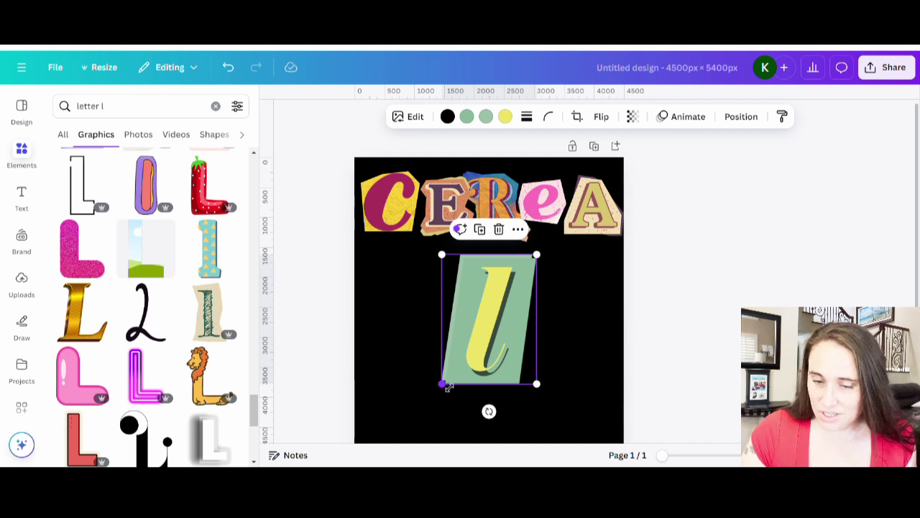
# - Shrink the l, C and R, and slide R, e, A and l left into one CEREAl row
pyautogui.moveTo(449, 387); pyautogui.dragTo(506, 318)
pyautogui.moveTo(516, 282); pyautogui.dragTo(596, 269)
pyautogui.click(411, 228)
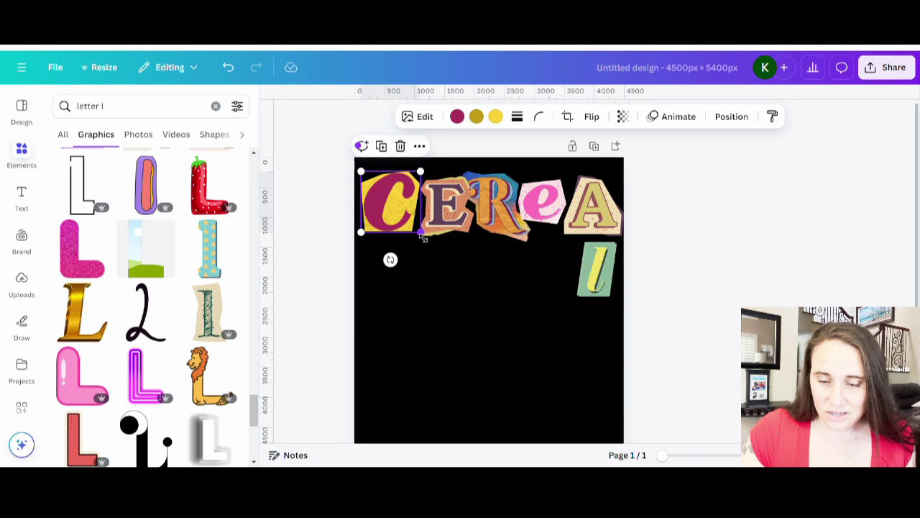
pyautogui.moveTo(423, 237); pyautogui.dragTo(446, 216)
pyautogui.click(436, 223)
pyautogui.click(493, 221)
pyautogui.moveTo(531, 242); pyautogui.dragTo(471, 198)
pyautogui.moveTo(533, 205); pyautogui.dragTo(496, 199)
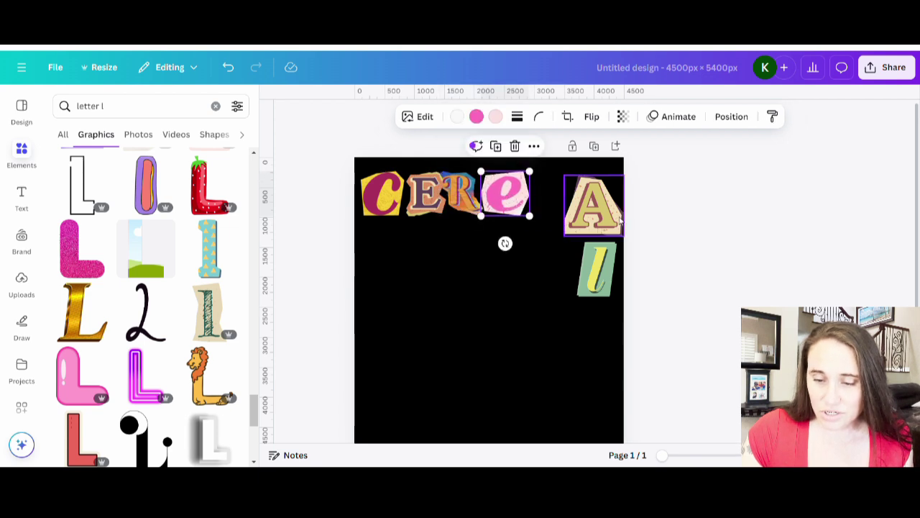
pyautogui.moveTo(620, 223); pyautogui.dragTo(575, 231)
pyautogui.moveTo(607, 279); pyautogui.dragTo(604, 209)
pyautogui.click(580, 294)
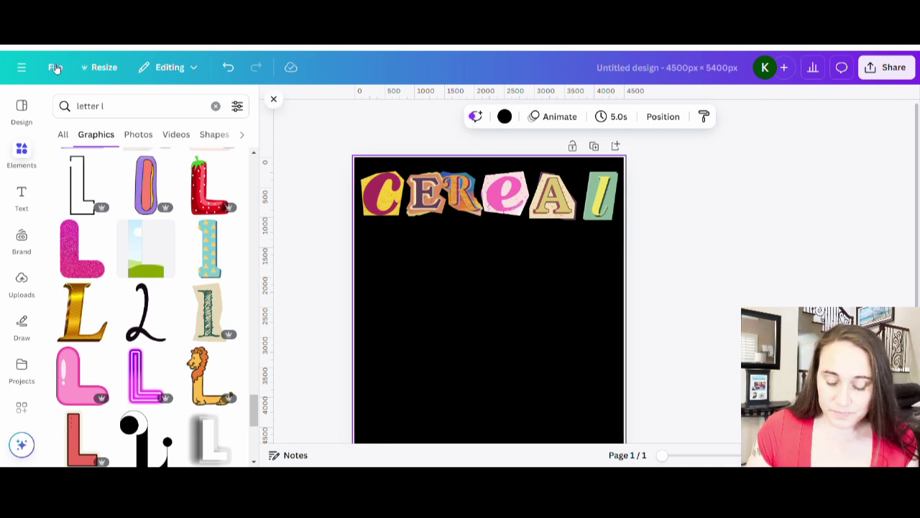
# - Add a shrunken pink k cut-out just under the C, then search graphics for letter i
pyautogui.click(106, 106)
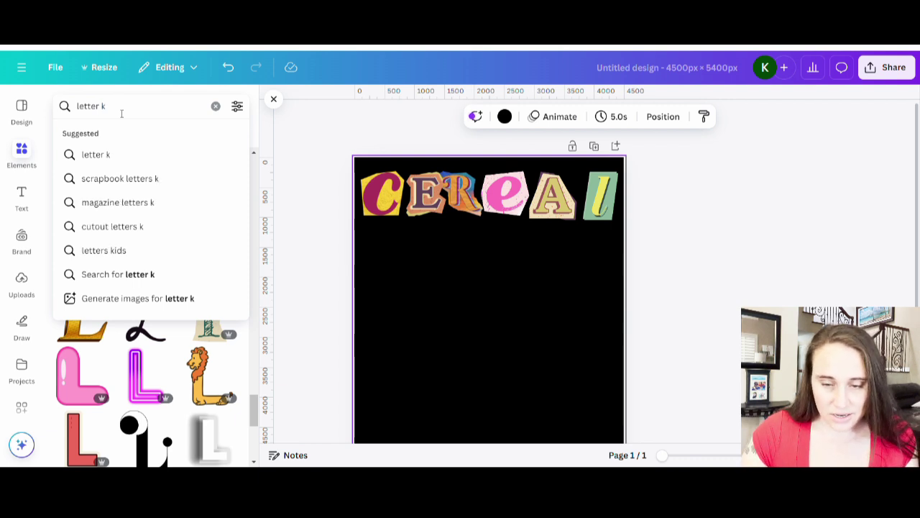
pyautogui.press('Return')
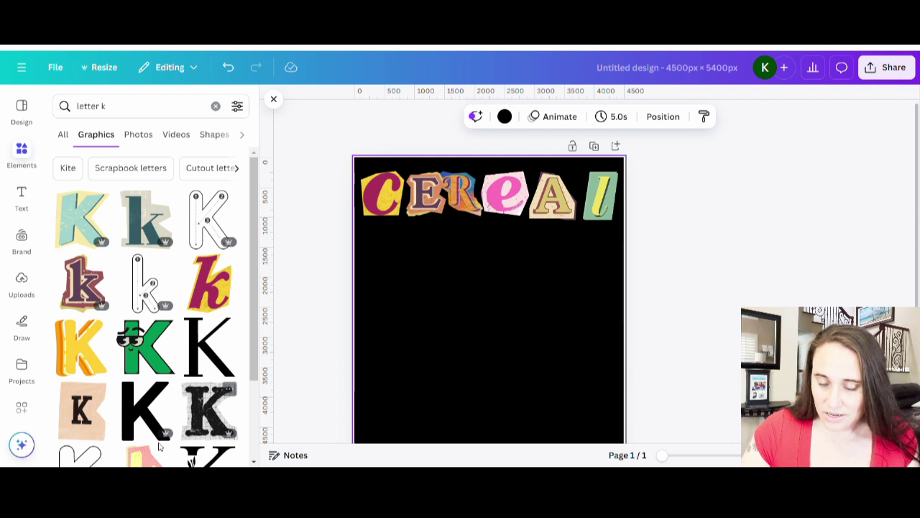
pyautogui.click(211, 293)
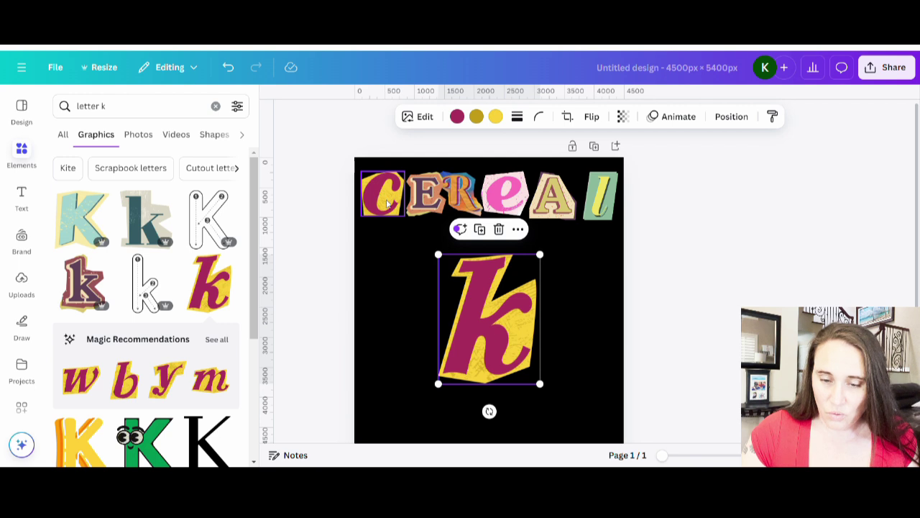
pyautogui.moveTo(540, 384); pyautogui.dragTo(496, 328)
pyautogui.moveTo(489, 295); pyautogui.dragTo(423, 266)
pyautogui.doubleClick(104, 106)
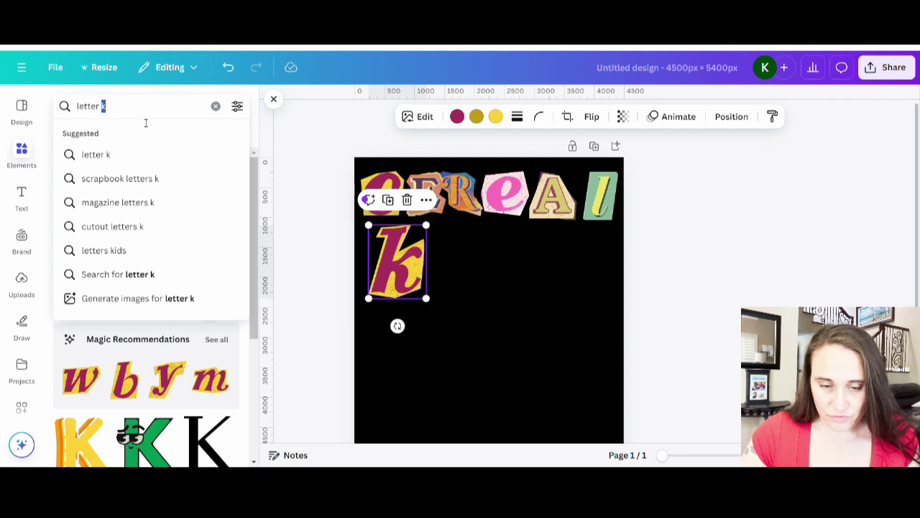
pyautogui.press('Return')
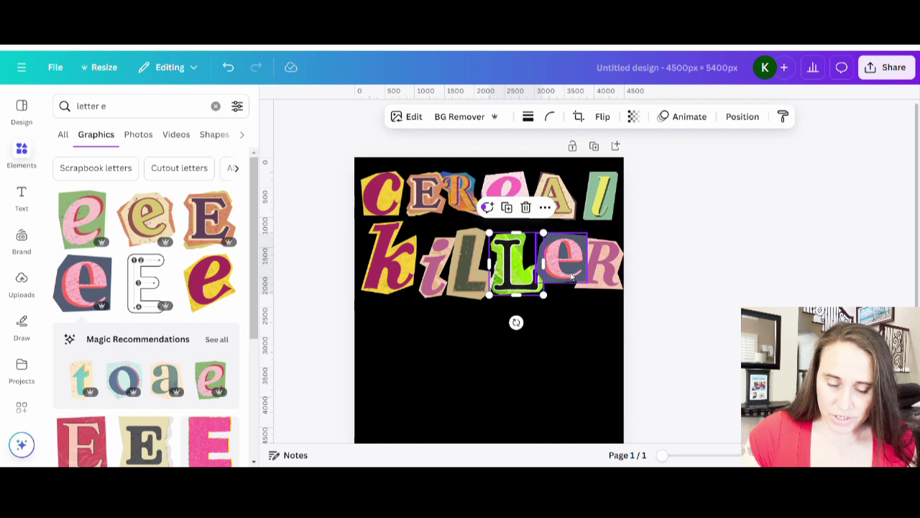
# - Tidy the killeR letters: shrink and lower the k, move the R closer to the e, and resize the e
pyautogui.moveTo(571, 275); pyautogui.dragTo(560, 275)
pyautogui.click(393, 288)
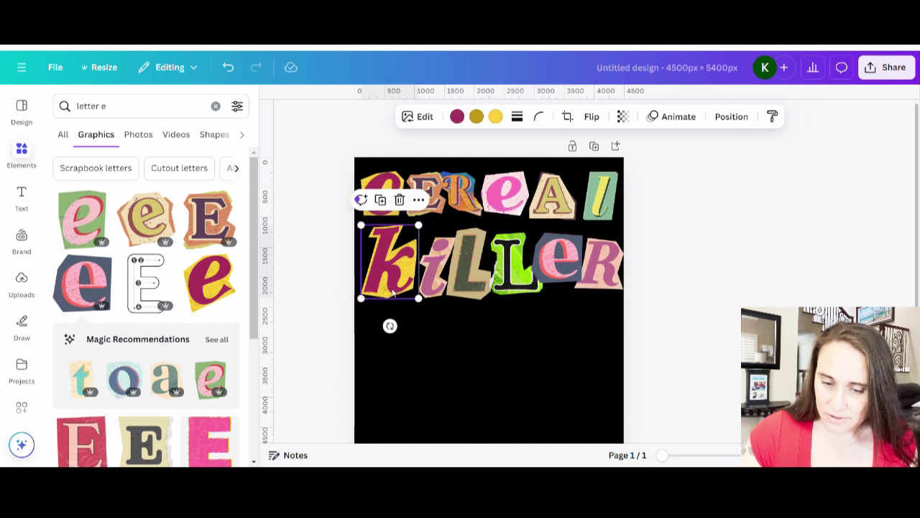
pyautogui.moveTo(424, 308); pyautogui.dragTo(550, 286)
pyautogui.click(469, 299)
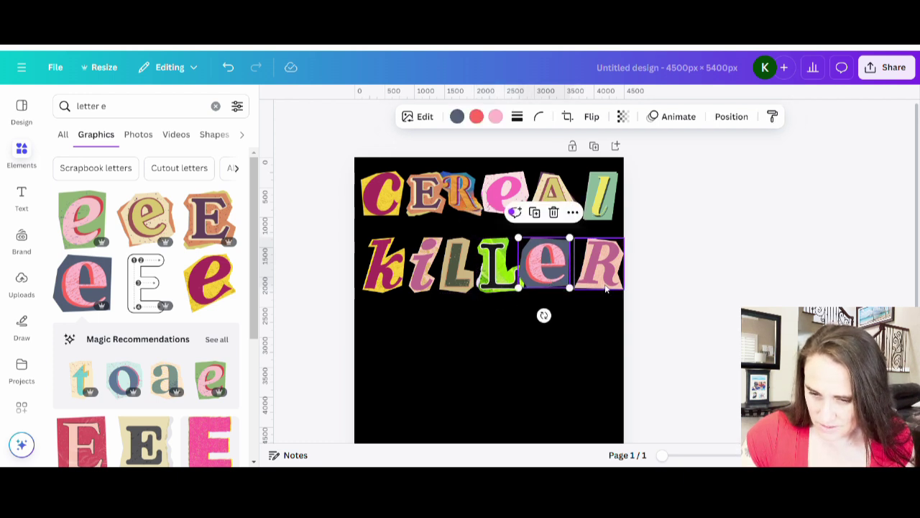
pyautogui.moveTo(606, 287); pyautogui.dragTo(626, 296)
pyautogui.click(620, 294)
pyautogui.click(615, 288)
pyautogui.click(542, 342)
pyautogui.click(545, 280)
pyautogui.moveTo(545, 280); pyautogui.dragTo(579, 302)
pyautogui.click(554, 352)
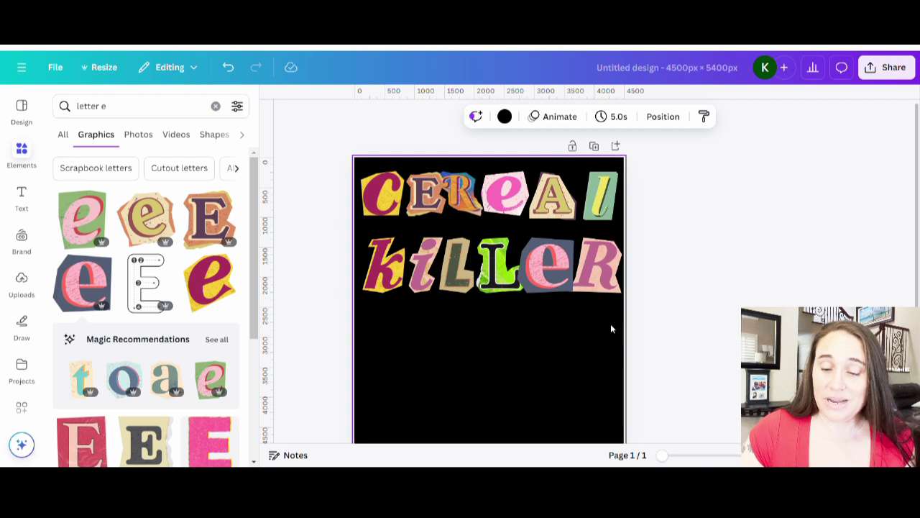
# - Move all the killeR letters beneath CEREAL and scale them to about 3,699 × 792 px
pyautogui.moveTo(611, 323); pyautogui.dragTo(313, 260)
pyautogui.moveTo(531, 270)
pyautogui.mouseDown()
pyautogui.moveTo(436, 279)
pyautogui.moveTo(570, 304)
pyautogui.moveTo(545, 280)
pyautogui.mouseUp()
pyautogui.moveTo(639, 309); pyautogui.dragTo(601, 295)
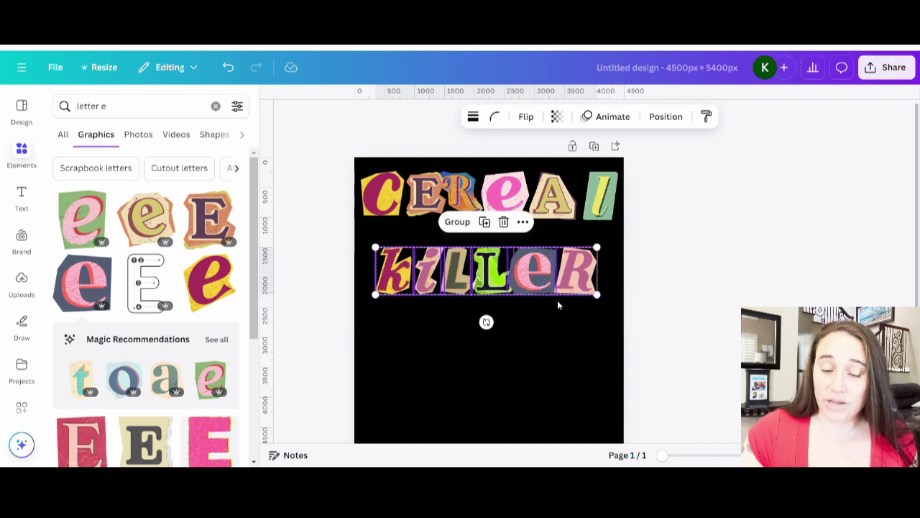
# - Resize the A in CEREAL to about 793 × 808 px
pyautogui.click(560, 339)
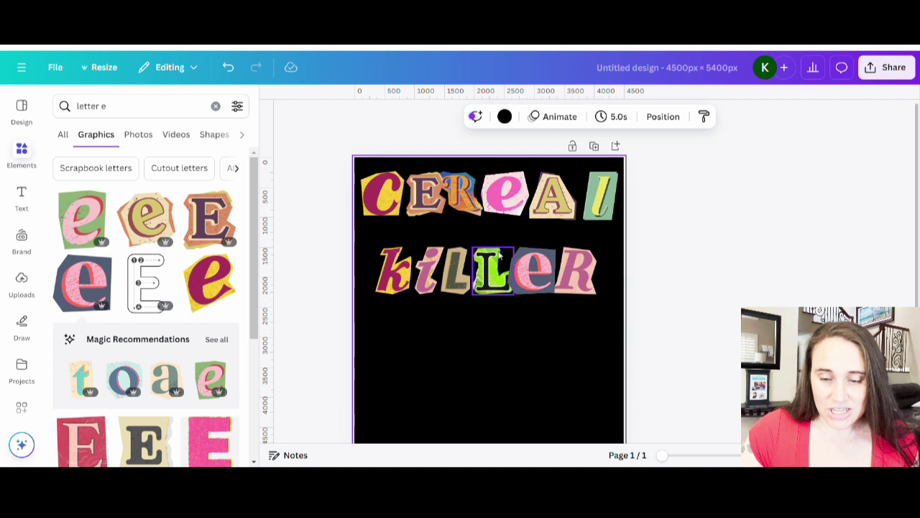
pyautogui.click(396, 207)
pyautogui.click(428, 208)
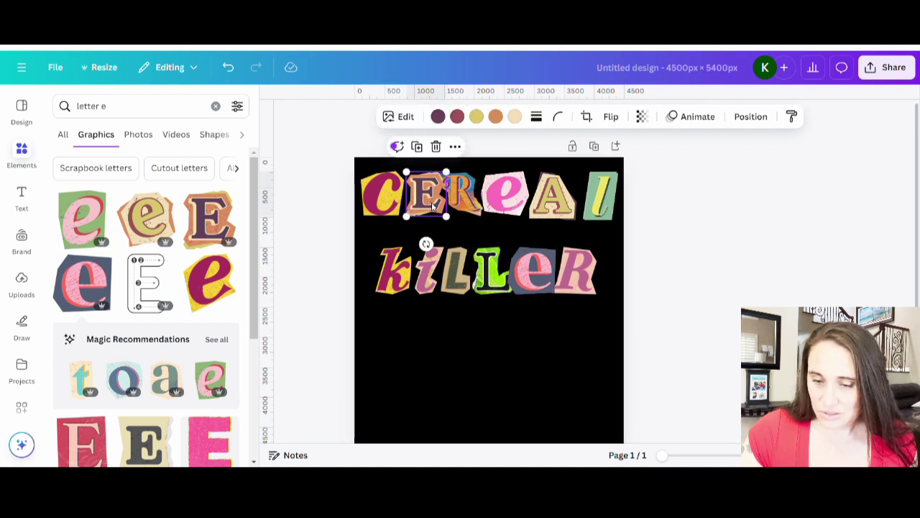
pyautogui.click(473, 207)
pyautogui.click(509, 206)
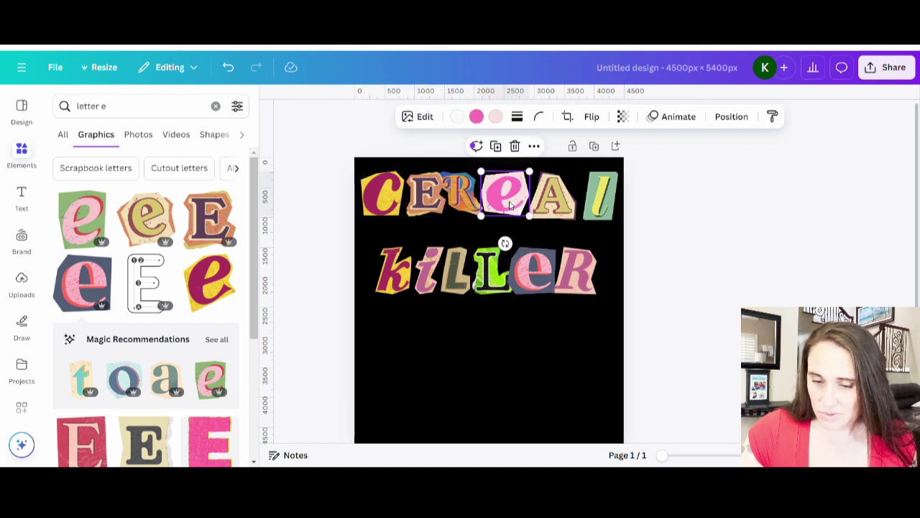
pyautogui.click(565, 217)
pyautogui.moveTo(581, 227); pyautogui.dragTo(578, 226)
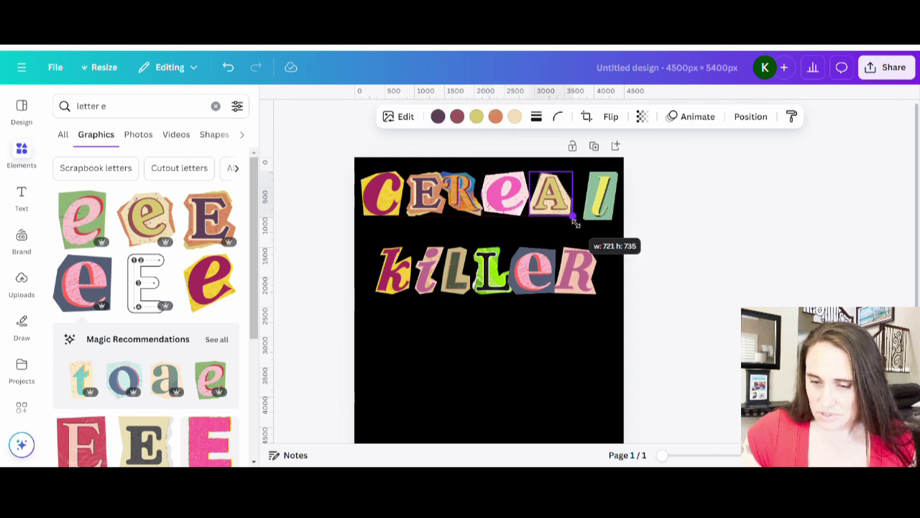
pyautogui.moveTo(575, 223); pyautogui.dragTo(619, 228)
# - Select all six CEREAL letters together as one row
pyautogui.click(694, 264)
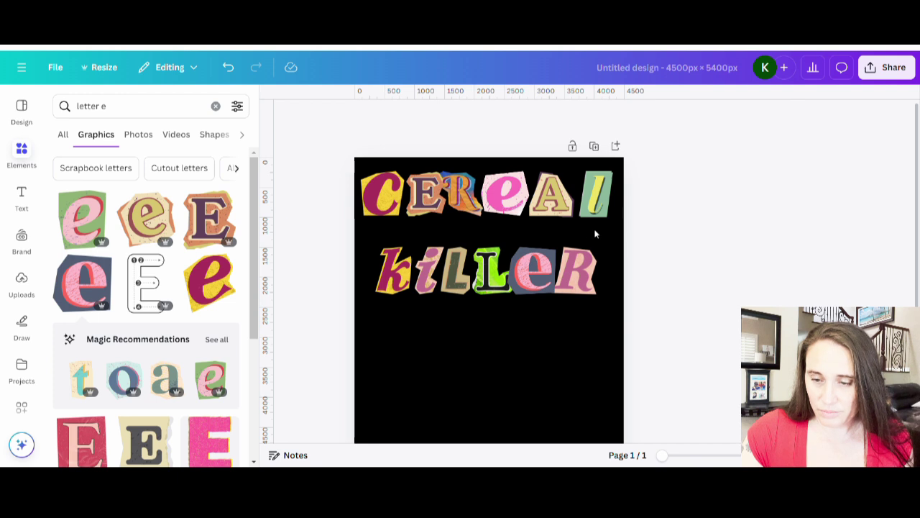
pyautogui.moveTo(577, 232); pyautogui.dragTo(376, 182)
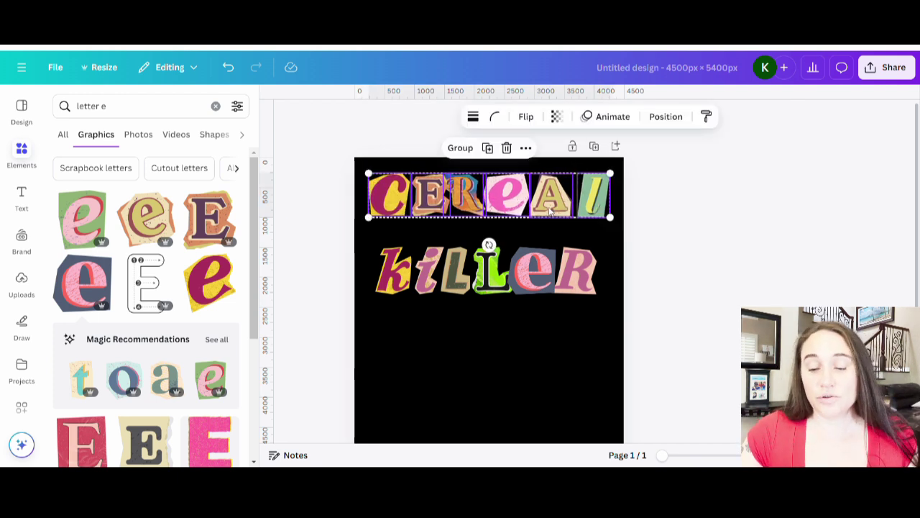
pyautogui.click(696, 250)
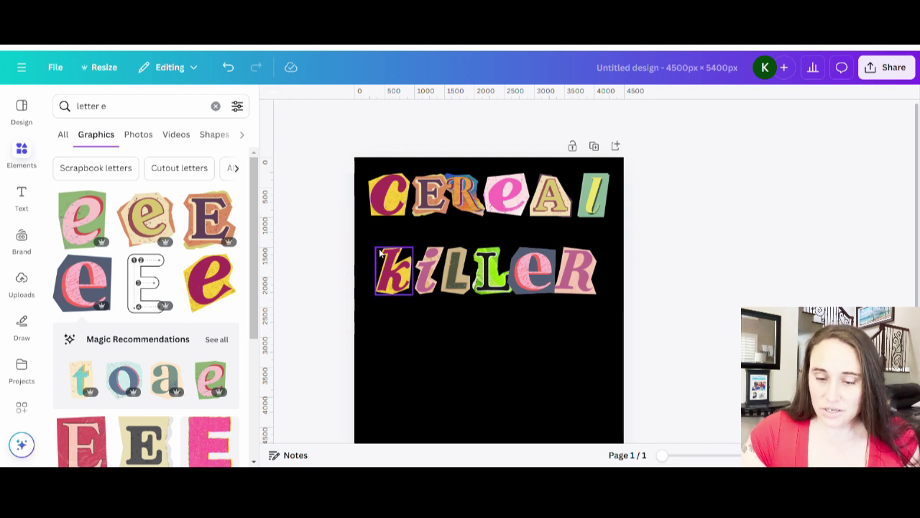
# - Recolour the k's pink part light turquoise and its yellow part blue
pyautogui.click(397, 284)
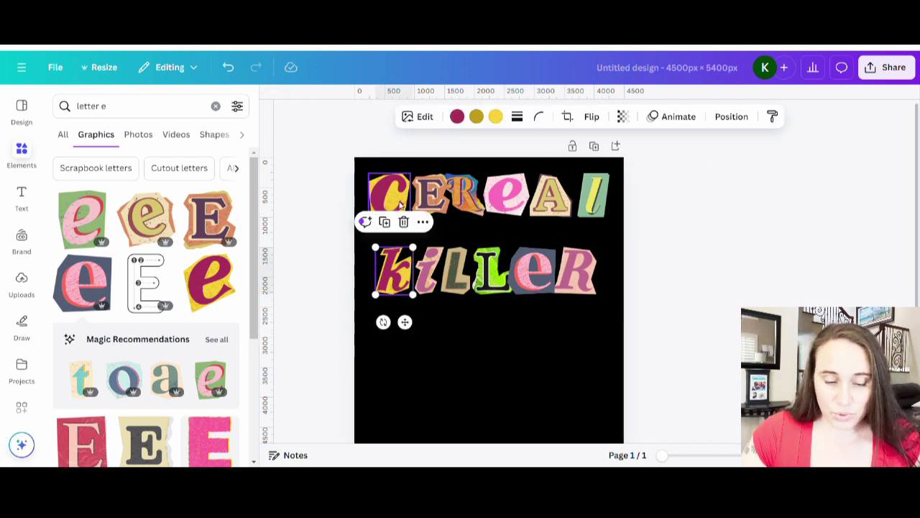
pyautogui.click(457, 117)
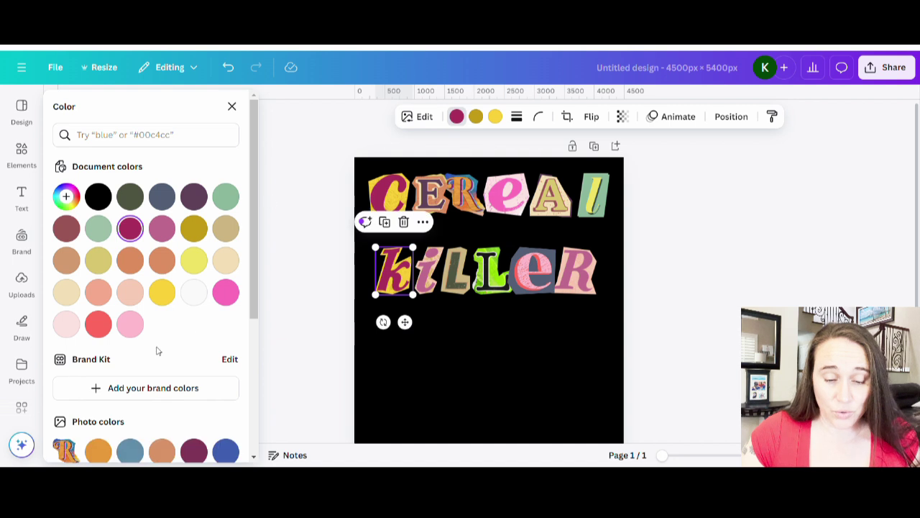
pyautogui.scroll(-3, 171, 417)
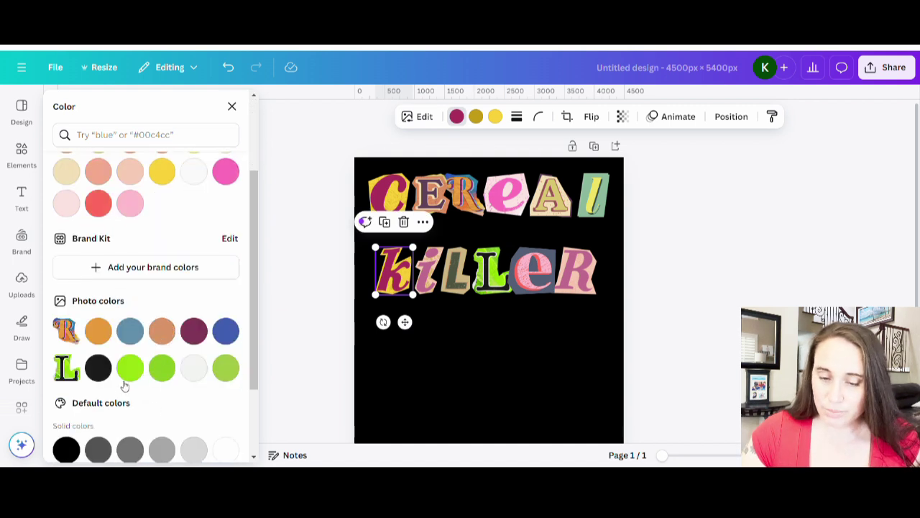
pyautogui.scroll(-2, 136, 385)
pyautogui.scroll(-1, 189, 417)
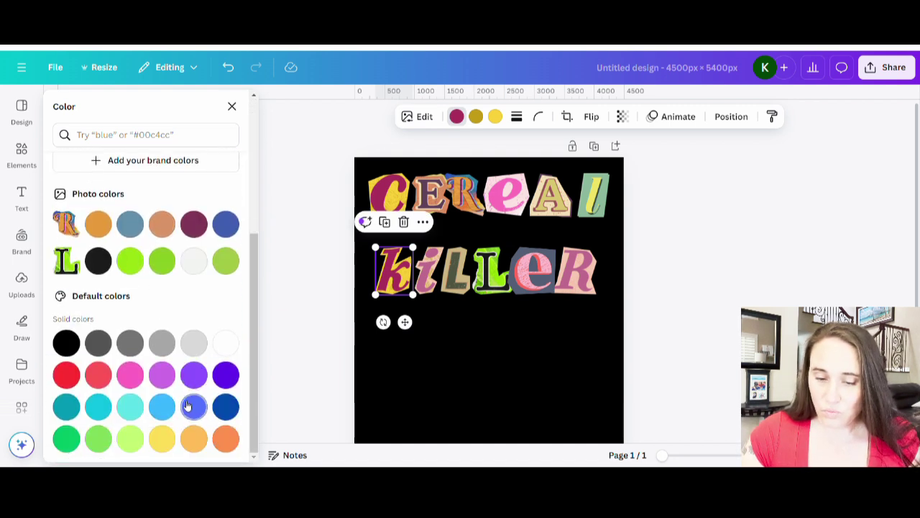
pyautogui.click(130, 406)
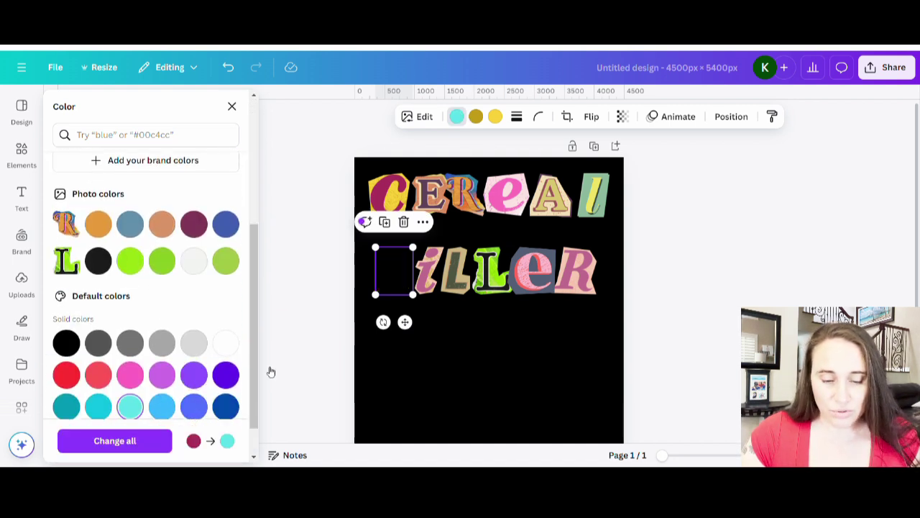
pyautogui.click(495, 119)
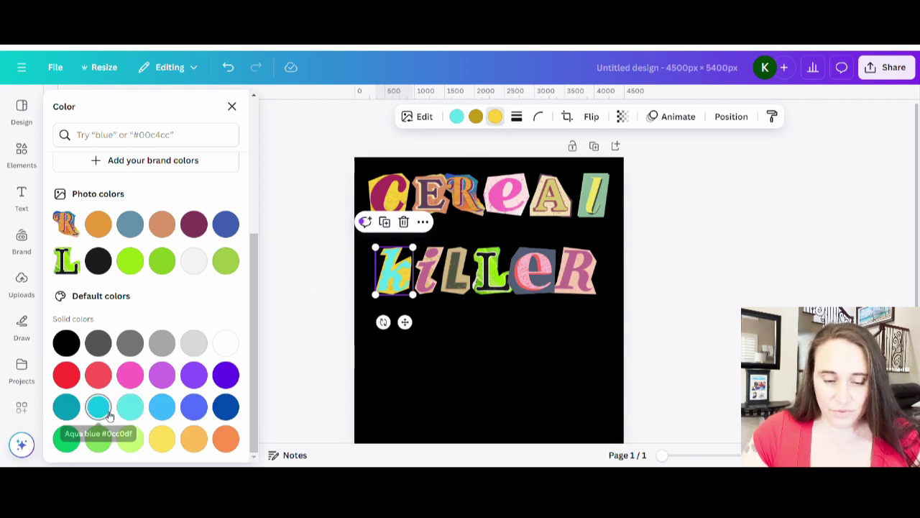
pyautogui.click(66, 438)
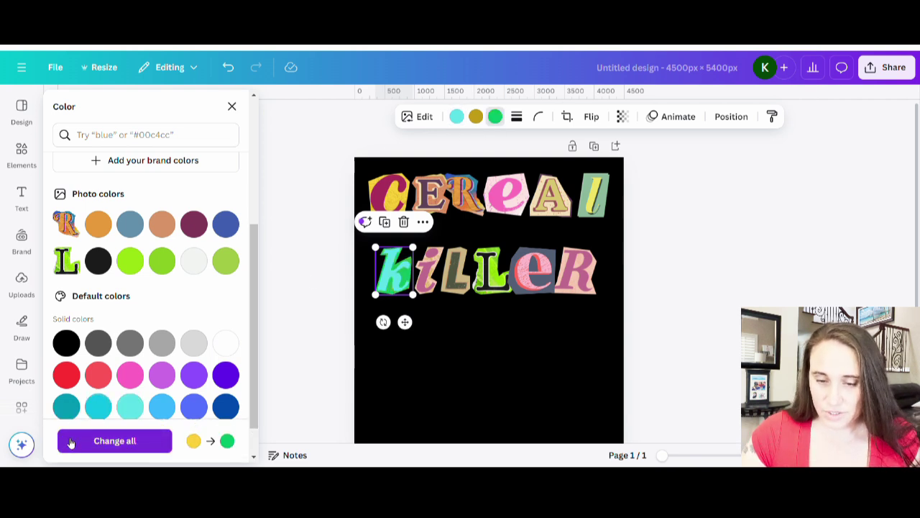
pyautogui.click(195, 407)
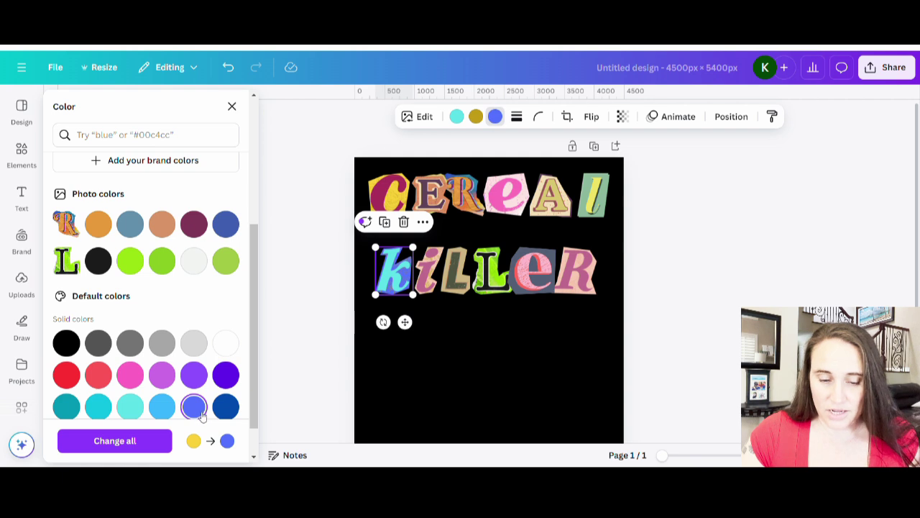
# - Try a light grey page background, then restore it to black
pyautogui.click(447, 366)
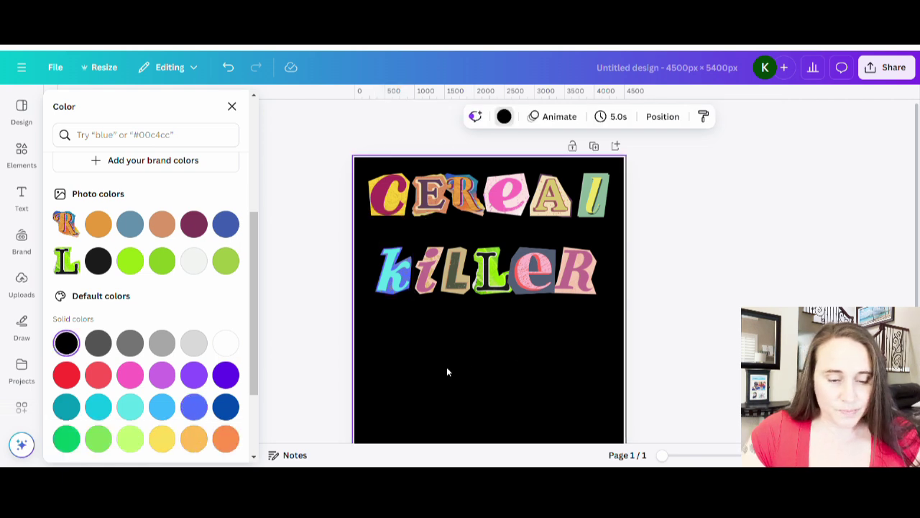
pyautogui.click(194, 344)
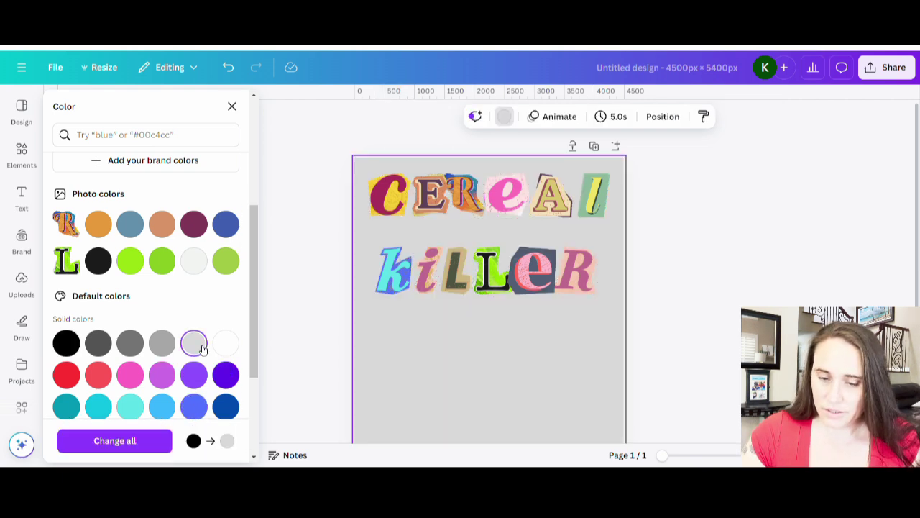
pyautogui.click(67, 344)
# - Turn the blue part of the k white
pyautogui.click(394, 272)
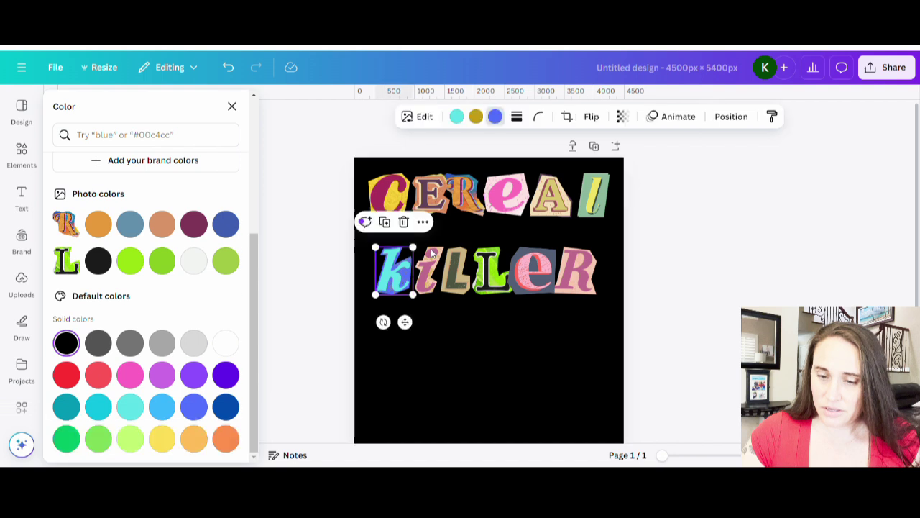
pyautogui.click(494, 118)
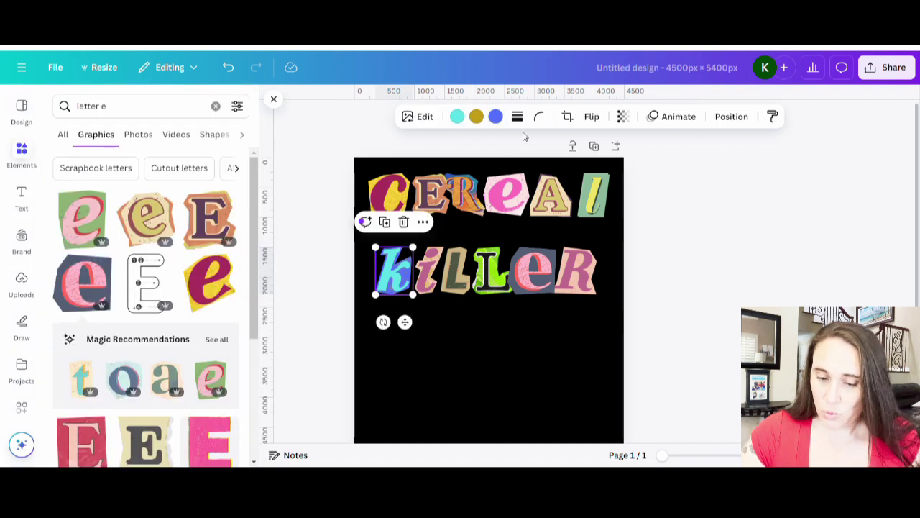
pyautogui.click(497, 119)
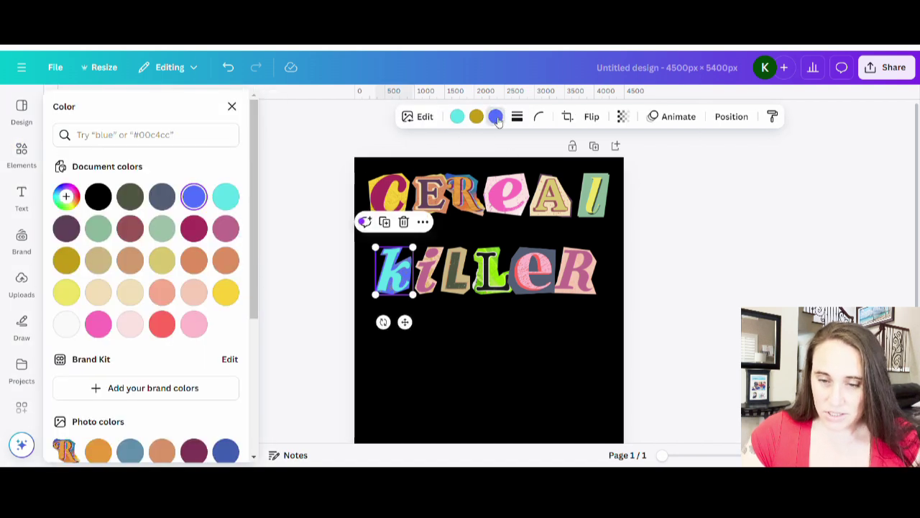
pyautogui.click(67, 325)
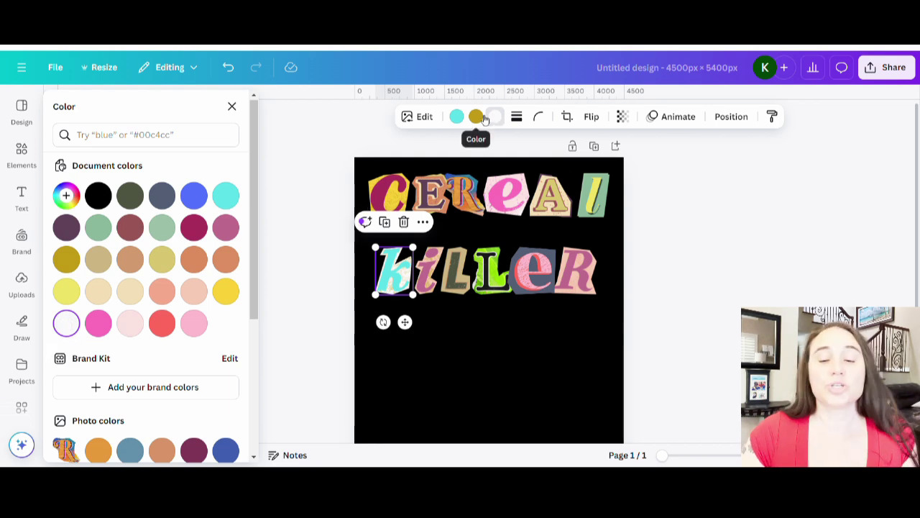
pyautogui.scroll(-1, 149, 330)
pyautogui.click(560, 358)
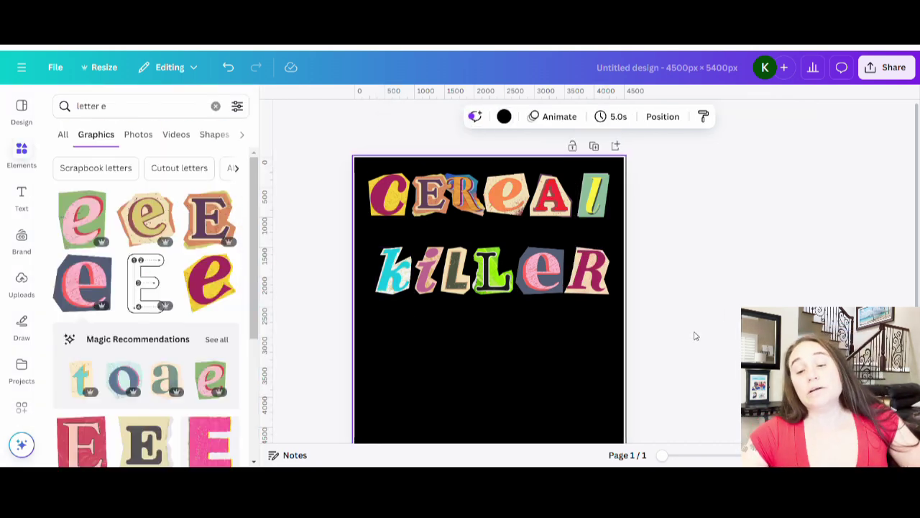
pyautogui.click(691, 337)
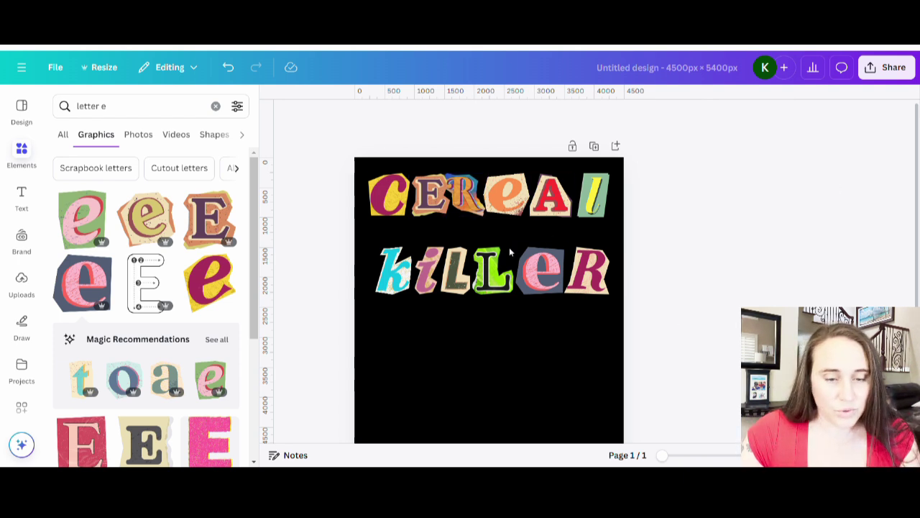
# - Darken the orange e in CEREAL to #F58037
pyautogui.click(508, 209)
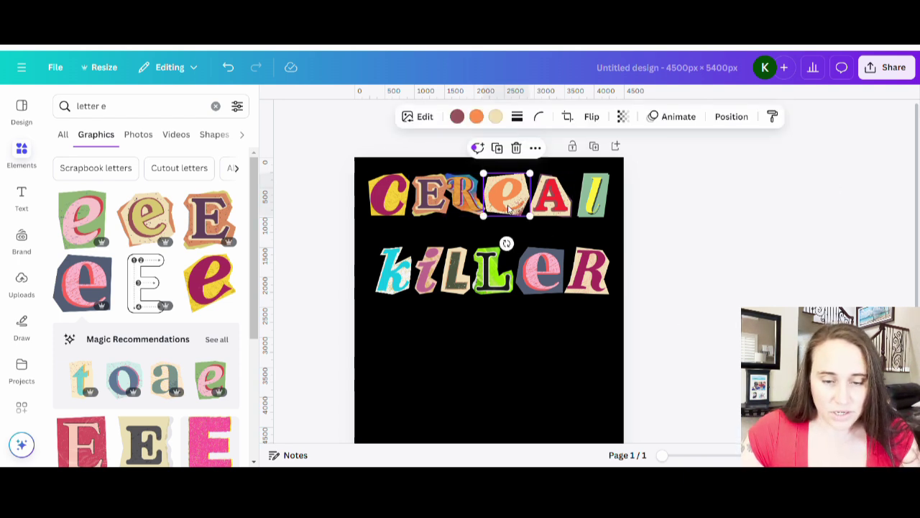
pyautogui.click(476, 116)
pyautogui.click(65, 195)
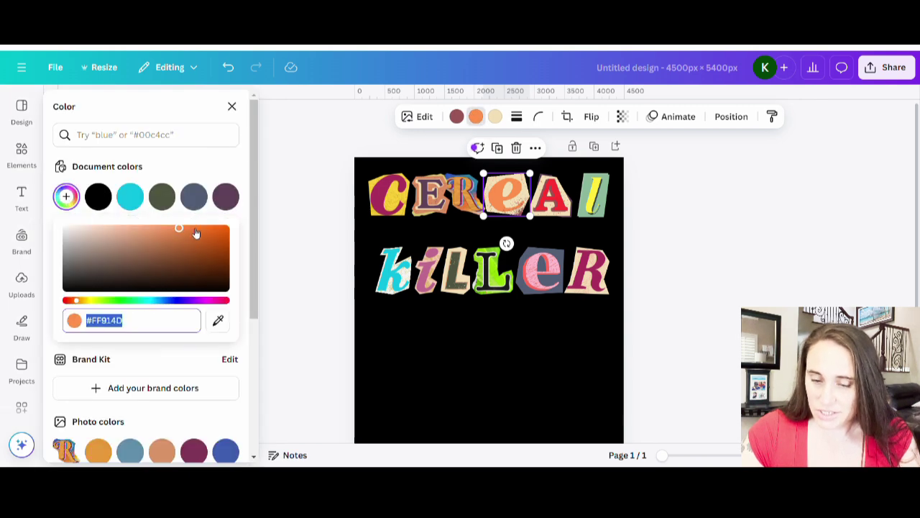
pyautogui.click(194, 231)
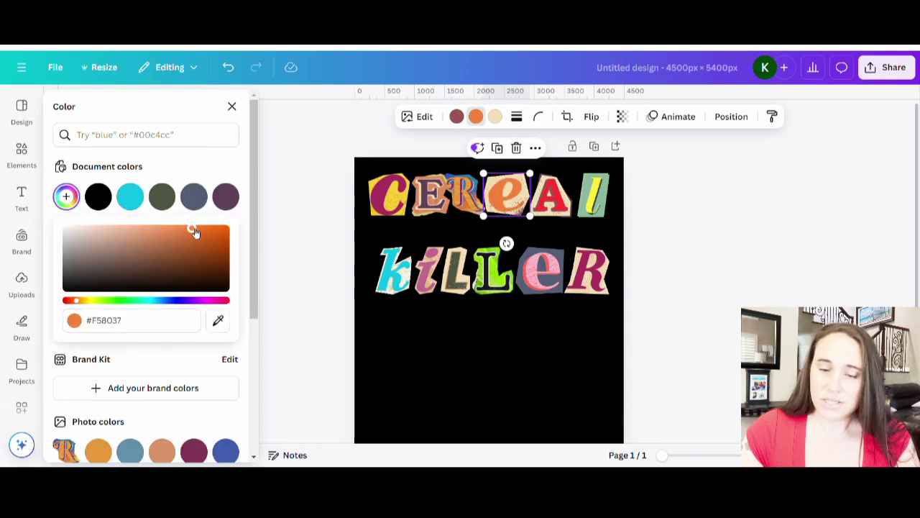
pyautogui.click(424, 342)
pyautogui.click(749, 192)
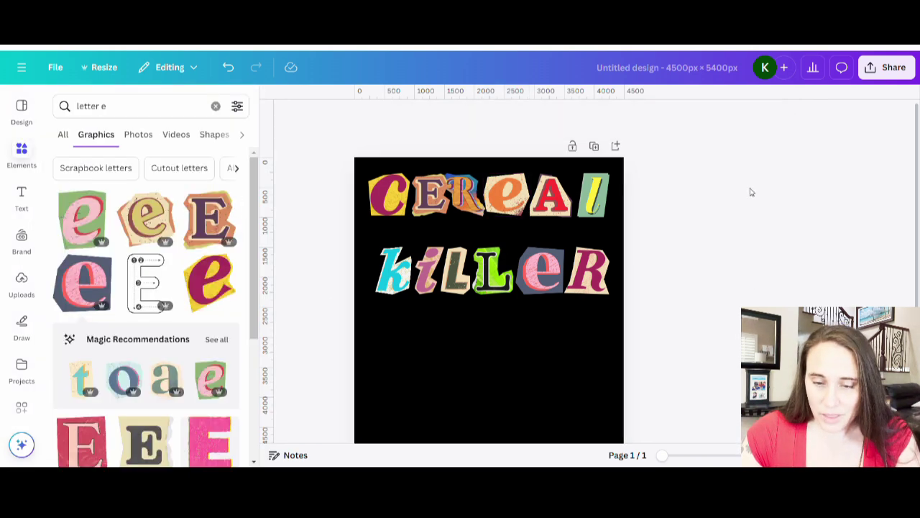
# - Tilt the C slightly counterclockwise and shift the R tile
pyautogui.click(390, 209)
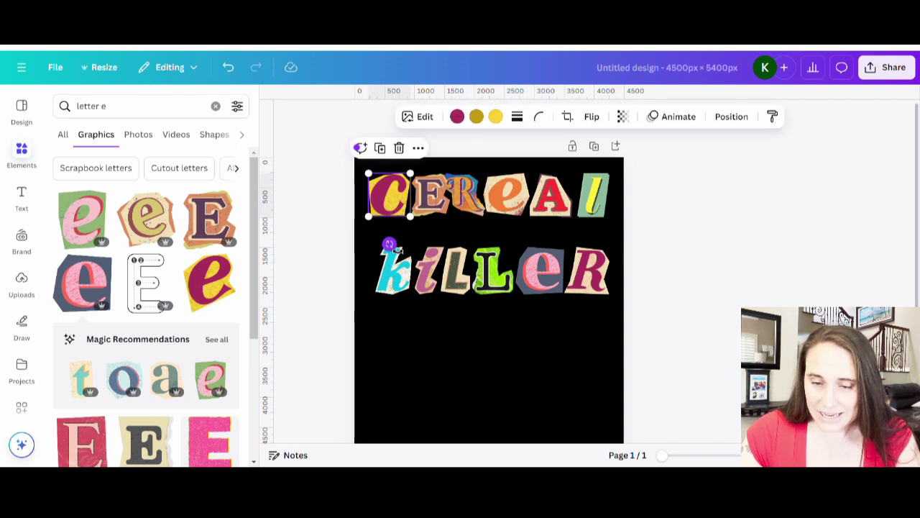
pyautogui.moveTo(399, 249); pyautogui.dragTo(403, 251)
pyautogui.click(428, 192)
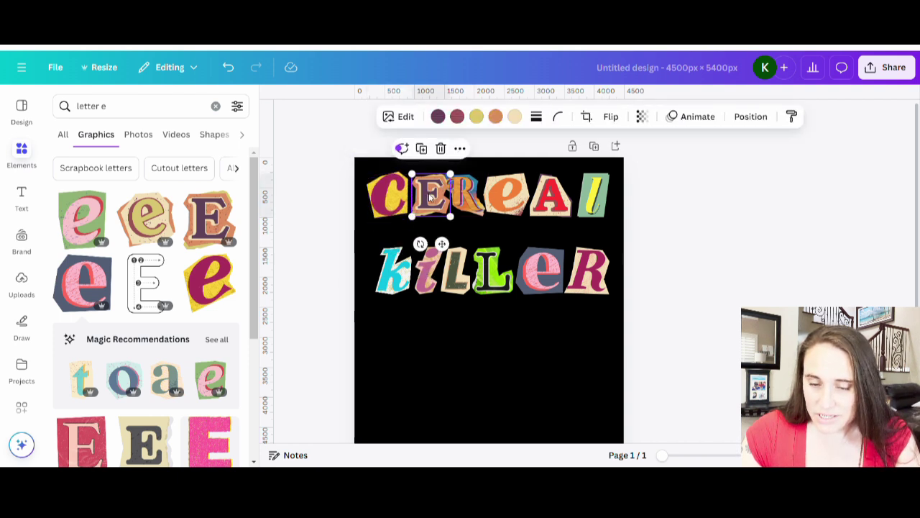
pyautogui.click(453, 200)
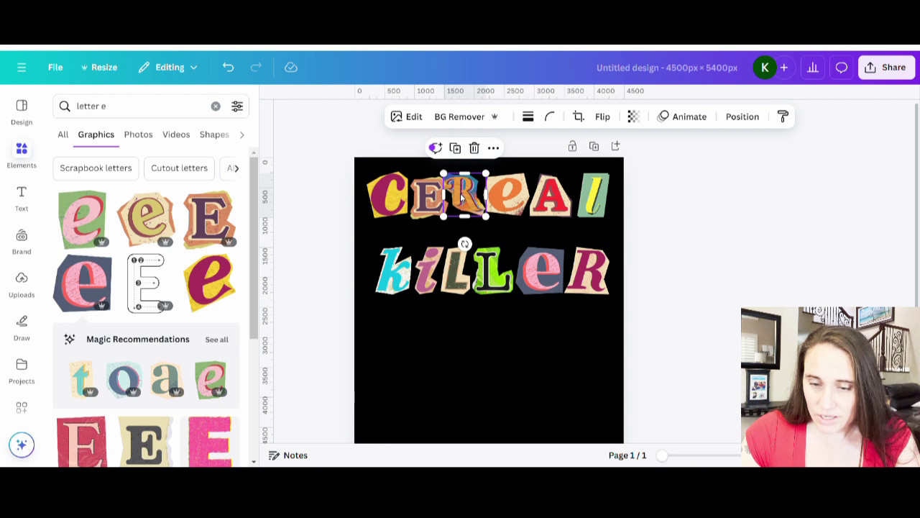
pyautogui.moveTo(454, 199); pyautogui.dragTo(441, 168)
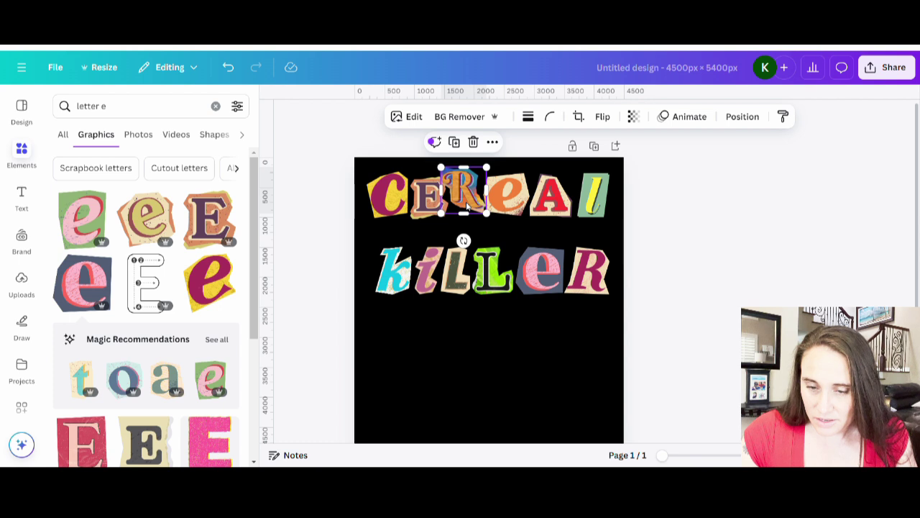
pyautogui.click(736, 161)
# - Rotate the orange e to 19° and resize it
pyautogui.click(523, 210)
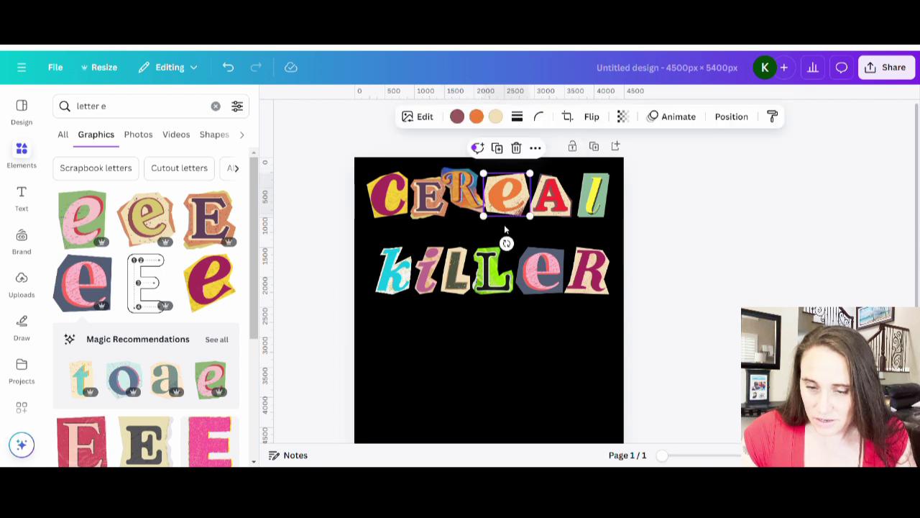
pyautogui.moveTo(515, 246); pyautogui.dragTo(501, 248)
pyautogui.moveTo(540, 191); pyautogui.dragTo(577, 176)
# - Nudge the red A, the l and the R tiles slightly into place
pyautogui.click(550, 191)
pyautogui.moveTo(549, 245); pyautogui.dragTo(550, 244)
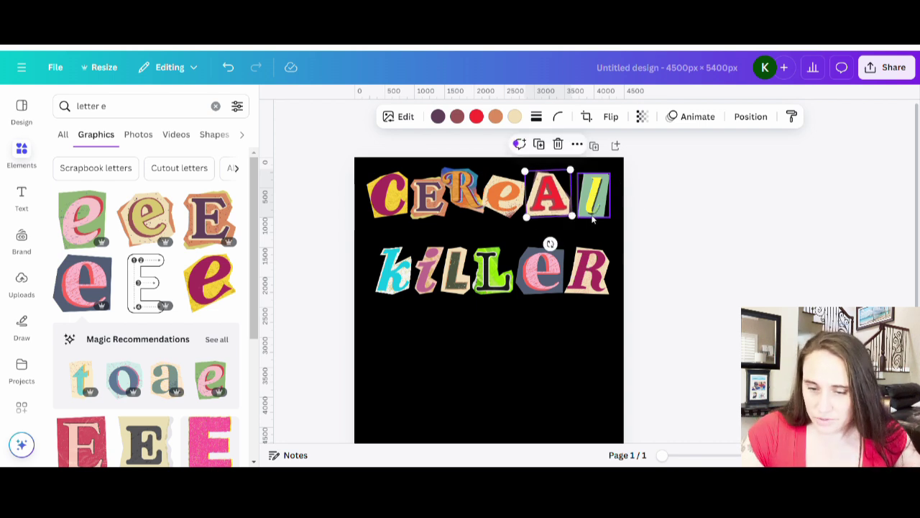
pyautogui.click(669, 226)
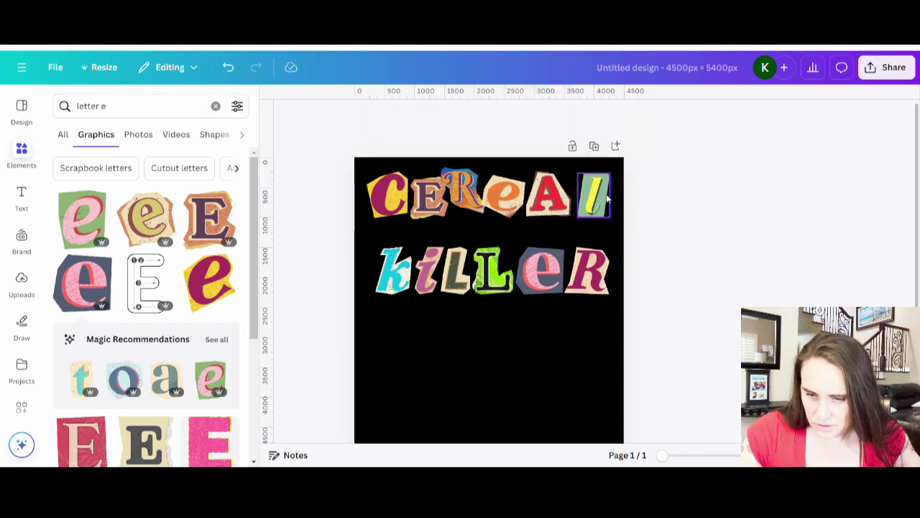
pyautogui.moveTo(591, 196)
pyautogui.mouseDown()
pyautogui.moveTo(592, 205)
pyautogui.moveTo(594, 193)
pyautogui.mouseUp()
pyautogui.click(545, 194)
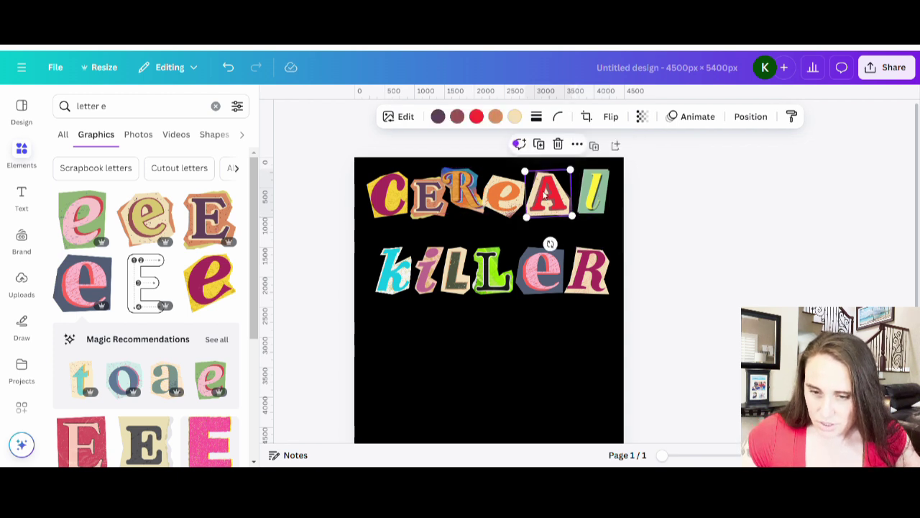
pyautogui.moveTo(547, 202); pyautogui.dragTo(546, 201)
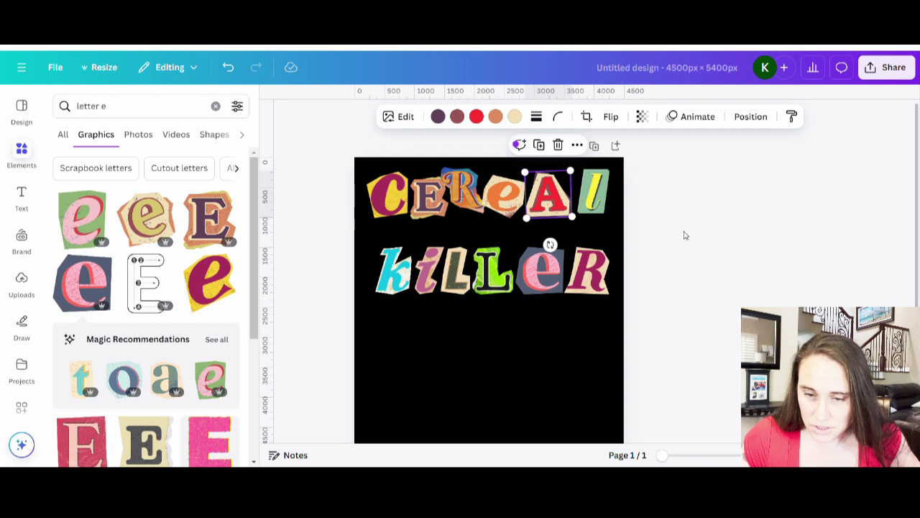
pyautogui.click(704, 248)
pyautogui.click(464, 207)
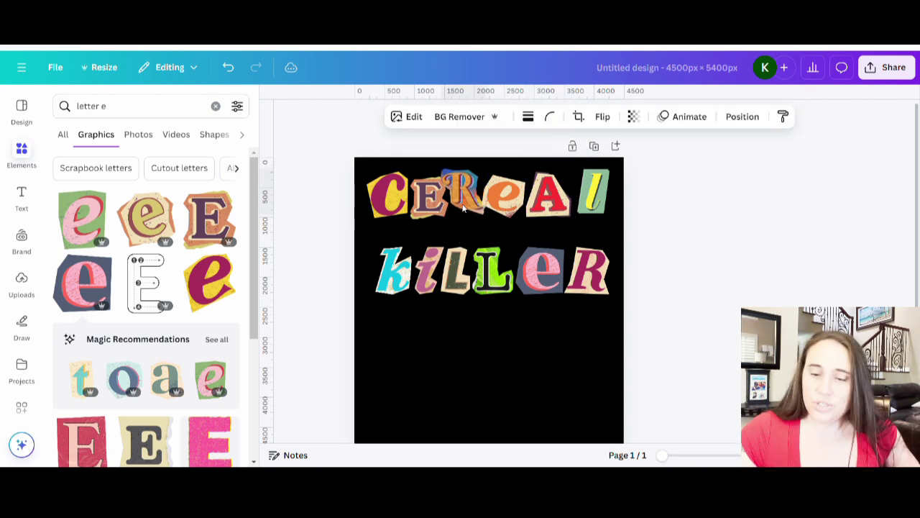
pyautogui.moveTo(464, 207); pyautogui.dragTo(464, 208)
# - Add a horizontal guide below CEREAL and tilt the l about 5°
pyautogui.click(695, 282)
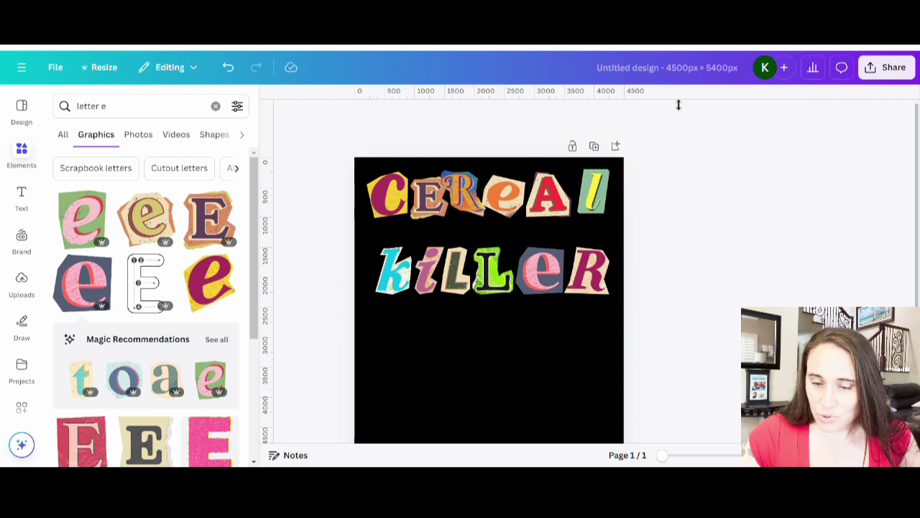
pyautogui.moveTo(678, 105); pyautogui.dragTo(700, 226)
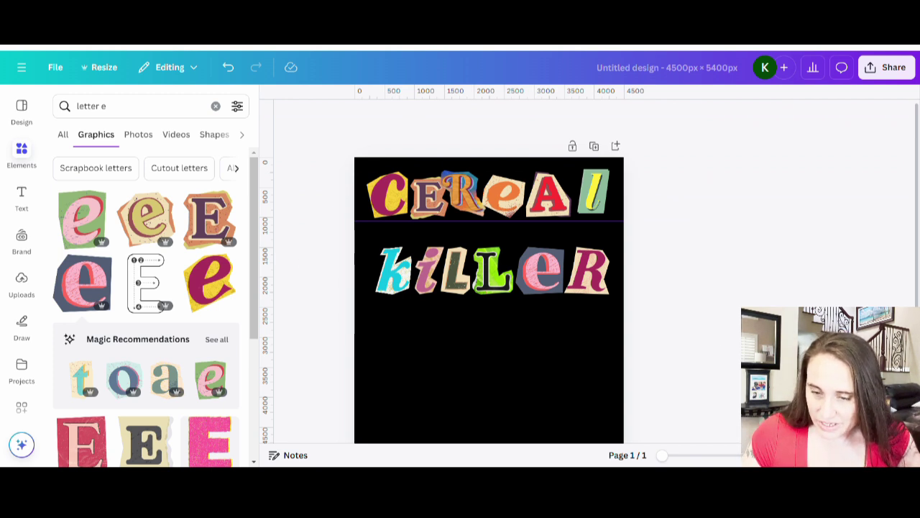
pyautogui.click(597, 201)
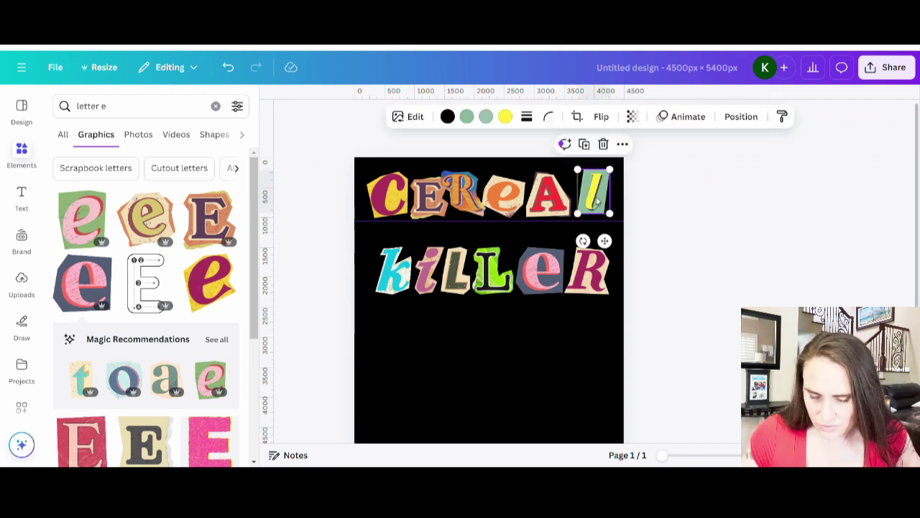
pyautogui.moveTo(597, 201); pyautogui.dragTo(597, 203)
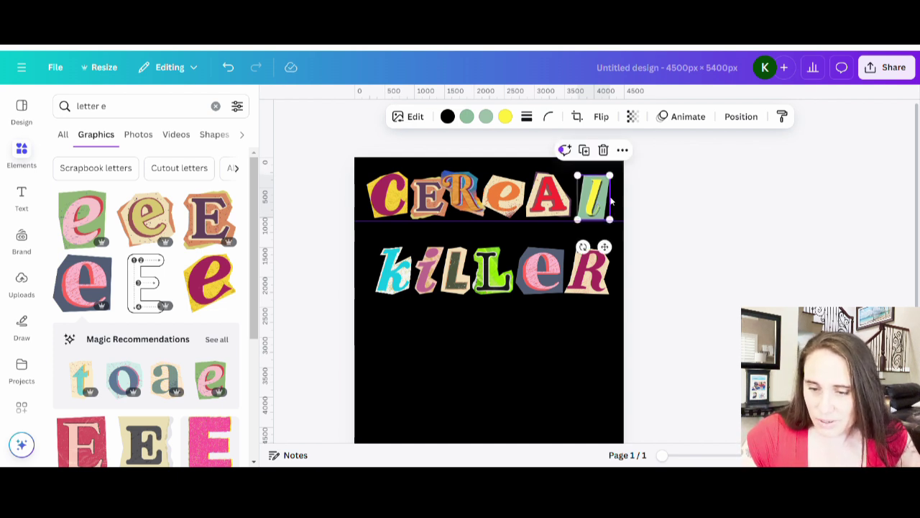
pyautogui.moveTo(583, 248); pyautogui.dragTo(589, 256)
pyautogui.click(726, 268)
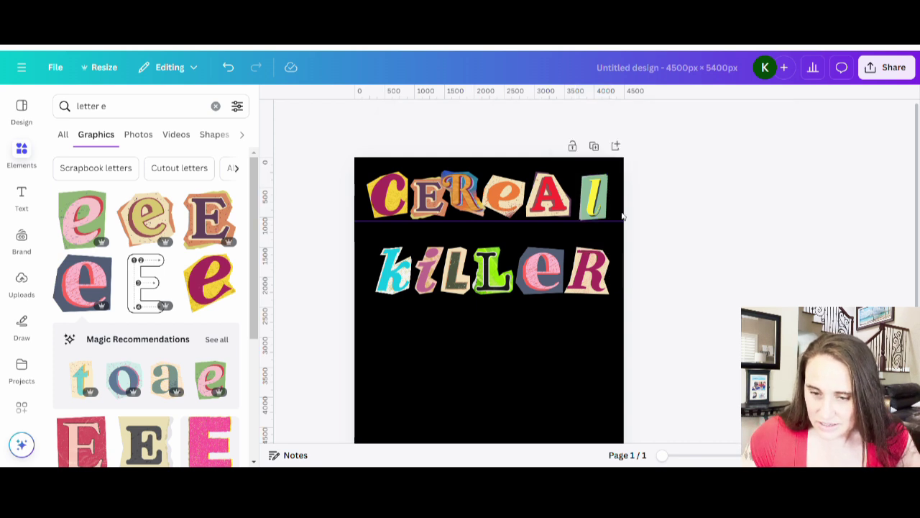
# - Nudge the A, e and R tiles slightly to the right
pyautogui.click(568, 207)
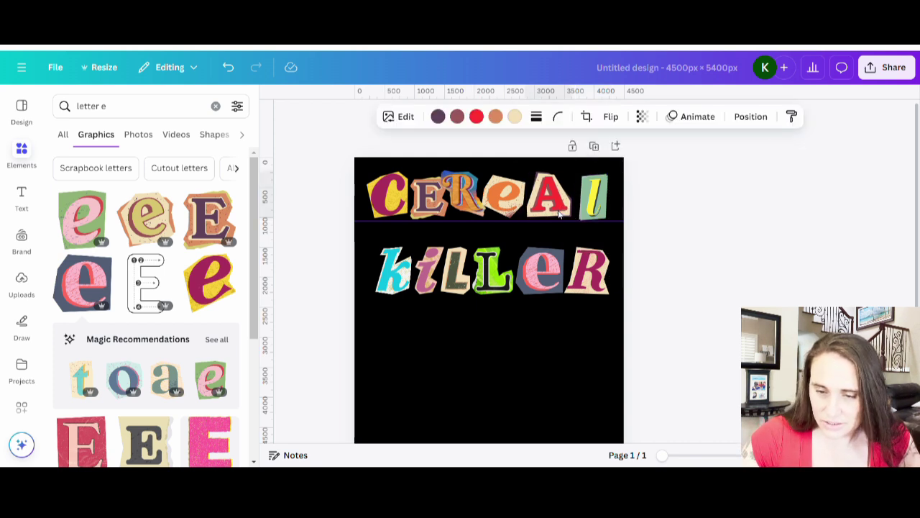
pyautogui.press('Right')
pyautogui.press('Right')
pyautogui.press('Right')
pyautogui.press('Right')
pyautogui.press('Right')
pyautogui.press('Right')
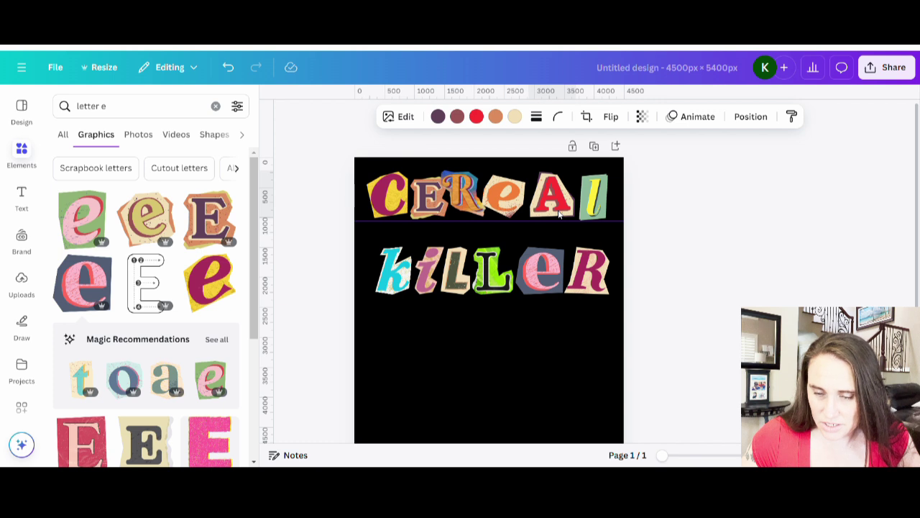
pyautogui.click(517, 194)
pyautogui.press('Right')
pyautogui.press('Right')
pyautogui.press('Right')
pyautogui.press('Right')
pyautogui.press('Right')
pyautogui.press('Right')
pyautogui.press('Right')
pyautogui.press('Right')
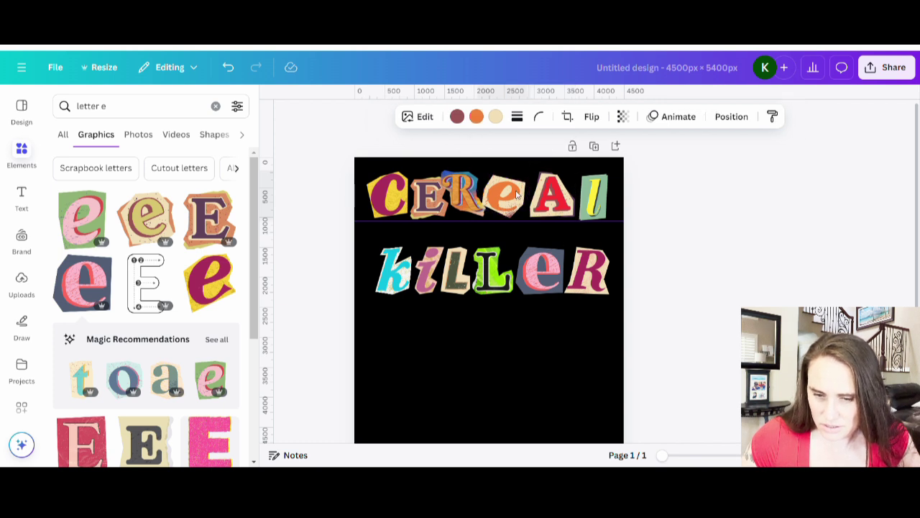
pyautogui.press('Right')
pyautogui.press('Right')
pyautogui.press('Right')
pyautogui.press('Right')
pyautogui.press('Right')
pyautogui.press('Right')
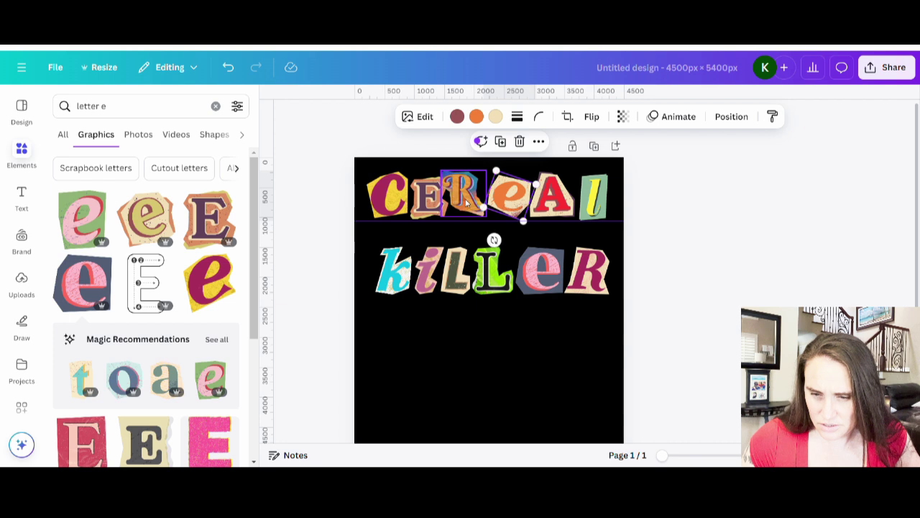
pyautogui.click(466, 201)
pyautogui.press('Right')
pyautogui.press('Right')
pyautogui.press('Right')
pyautogui.press('Right')
pyautogui.press('Right')
pyautogui.press('Right')
pyautogui.press('Right')
pyautogui.press('Right')
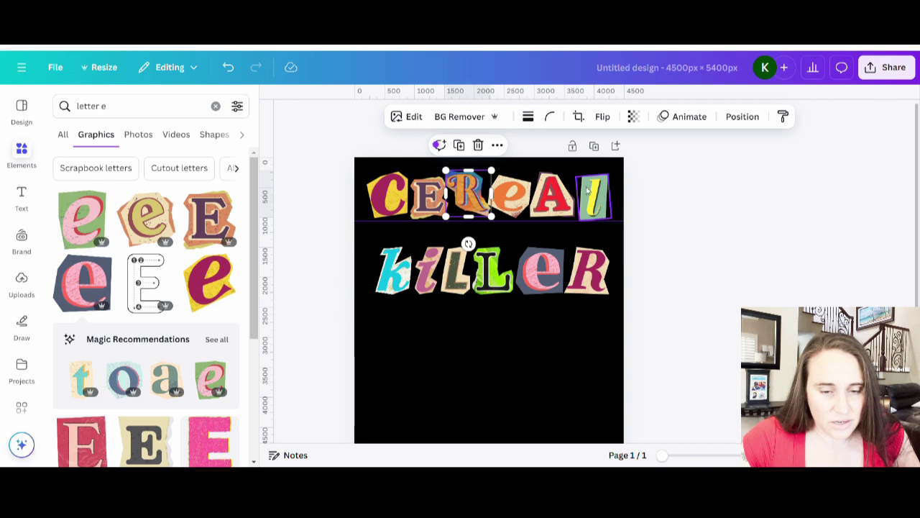
# - Give the A tile a bright green backing and lower the guide line below killeR
pyautogui.click(558, 206)
pyautogui.click(515, 117)
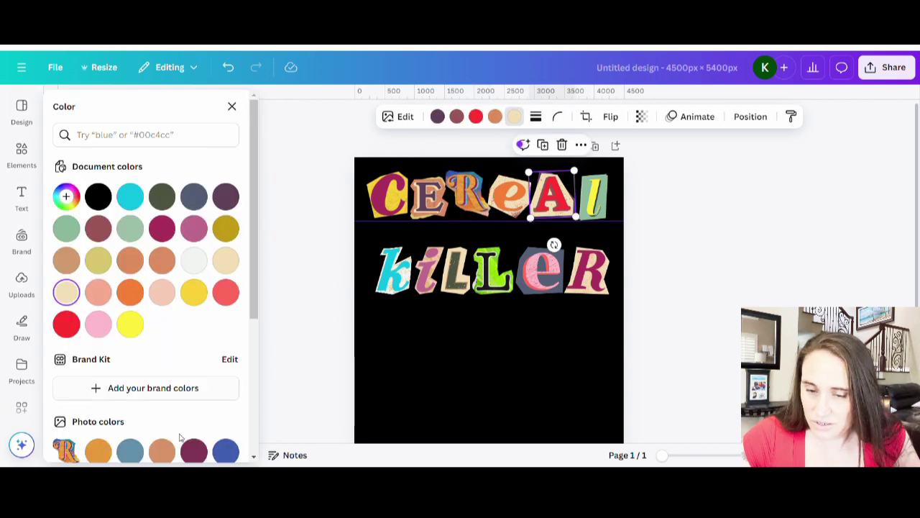
pyautogui.click(130, 229)
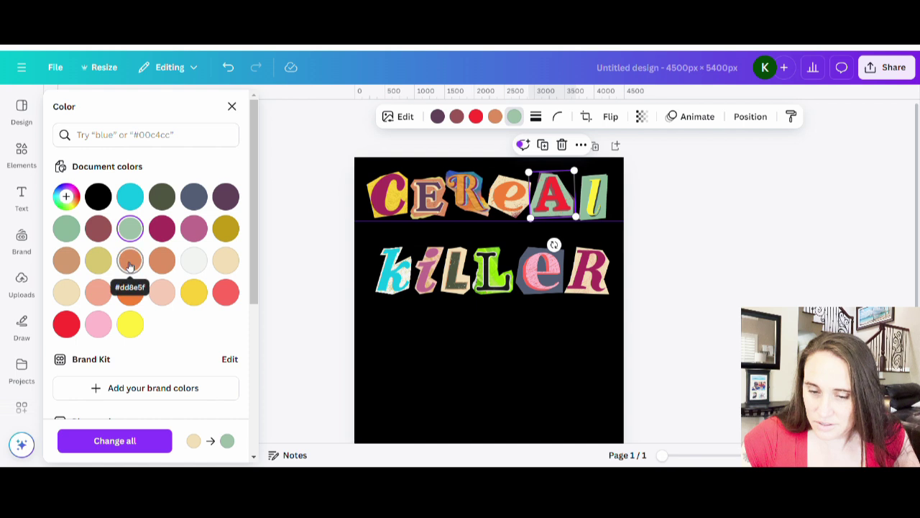
pyautogui.scroll(-5, 130, 273)
pyautogui.click(162, 309)
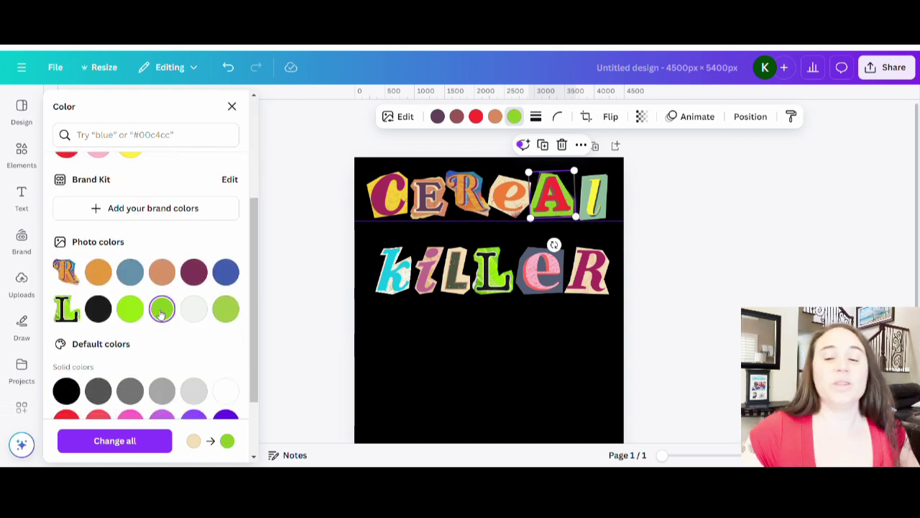
pyautogui.click(584, 375)
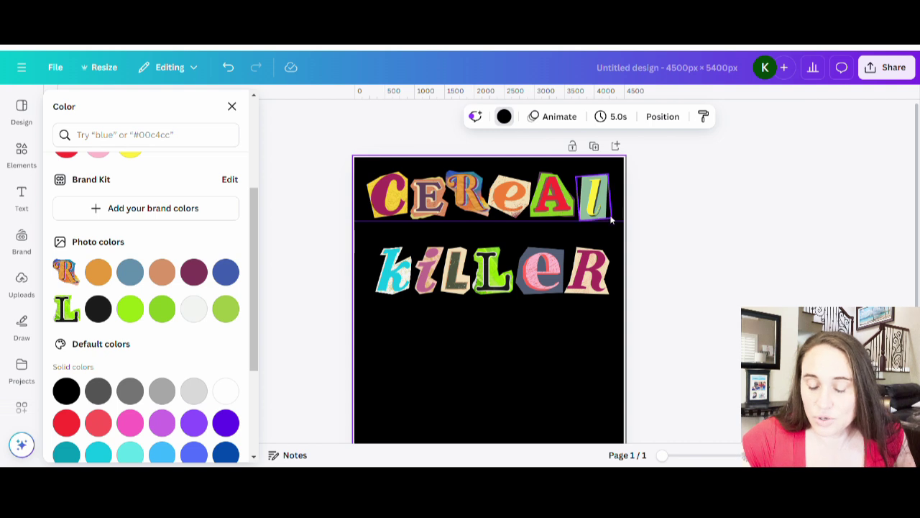
pyautogui.moveTo(617, 224); pyautogui.dragTo(619, 302)
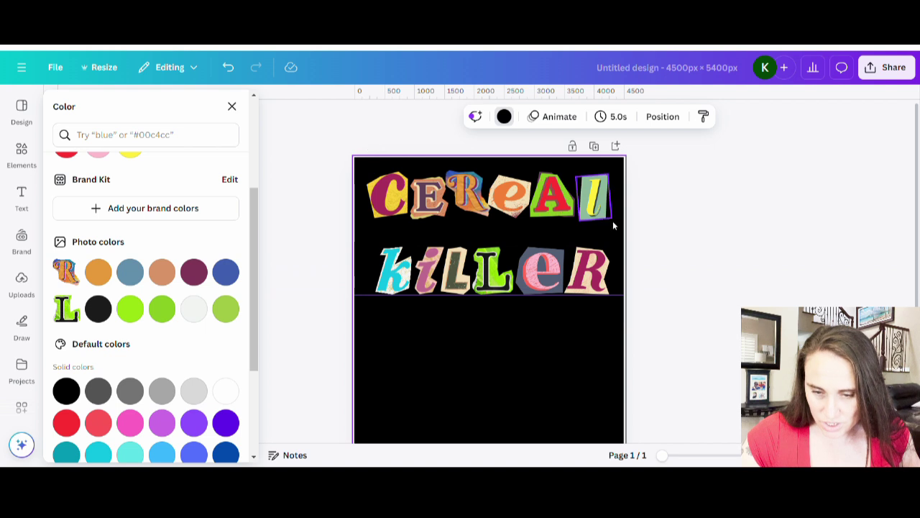
# - Tilt the k slightly and move the guide line back up
pyautogui.click(397, 282)
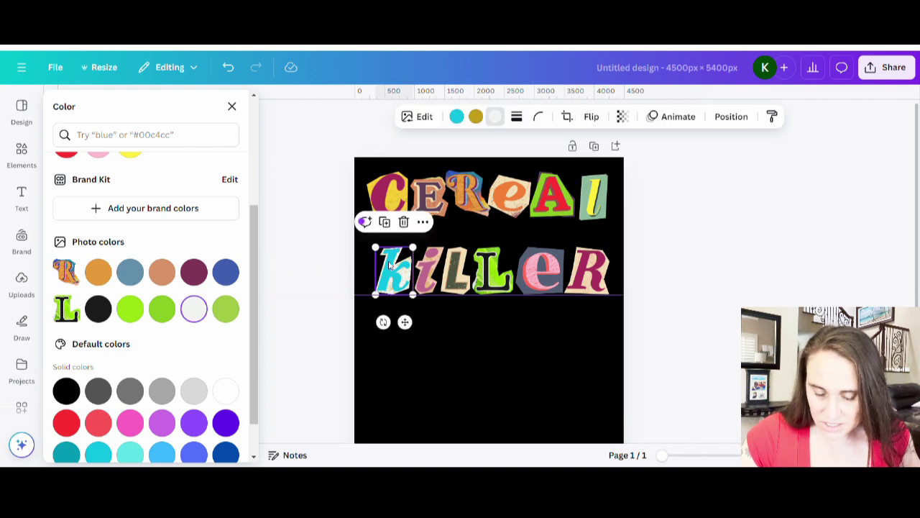
pyautogui.moveTo(383, 322); pyautogui.dragTo(417, 351)
pyautogui.click(611, 322)
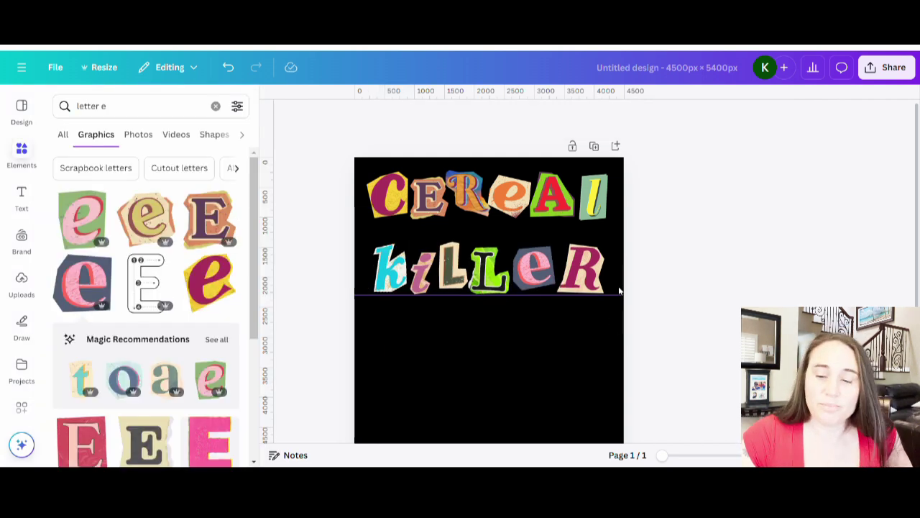
pyautogui.moveTo(620, 293); pyautogui.dragTo(683, 97)
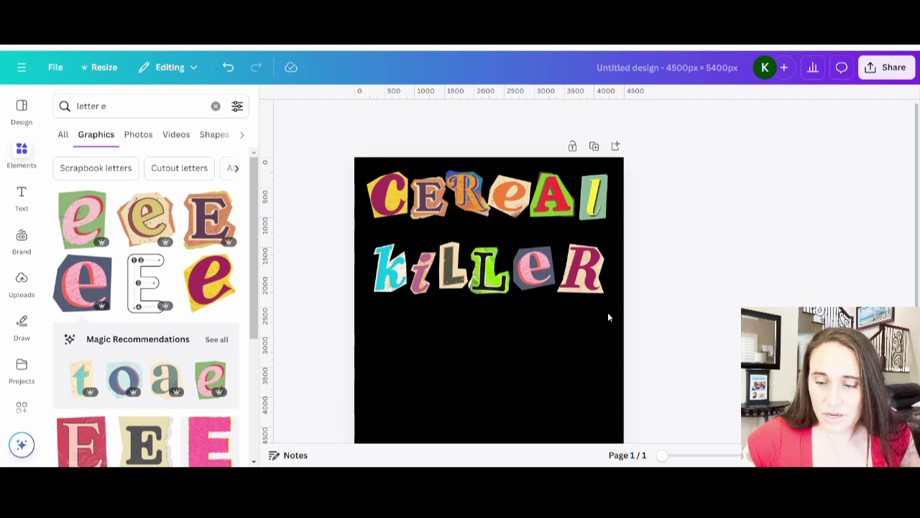
# - Group the killeR and CEREAL letters, then move killeR up just beneath CEREAL
pyautogui.moveTo(607, 313); pyautogui.dragTo(429, 315)
pyautogui.click(458, 215)
pyautogui.moveTo(608, 226); pyautogui.dragTo(363, 196)
pyautogui.click(460, 144)
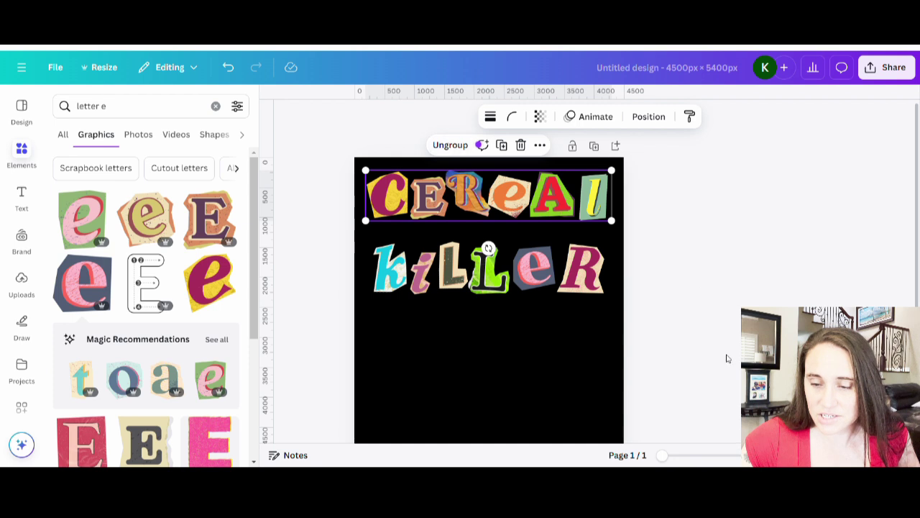
pyautogui.click(510, 271)
pyautogui.moveTo(510, 271)
pyautogui.mouseDown()
pyautogui.moveTo(503, 253)
pyautogui.moveTo(593, 284)
pyautogui.moveTo(504, 255)
pyautogui.moveTo(513, 266)
pyautogui.mouseUp()
pyautogui.click(539, 318)
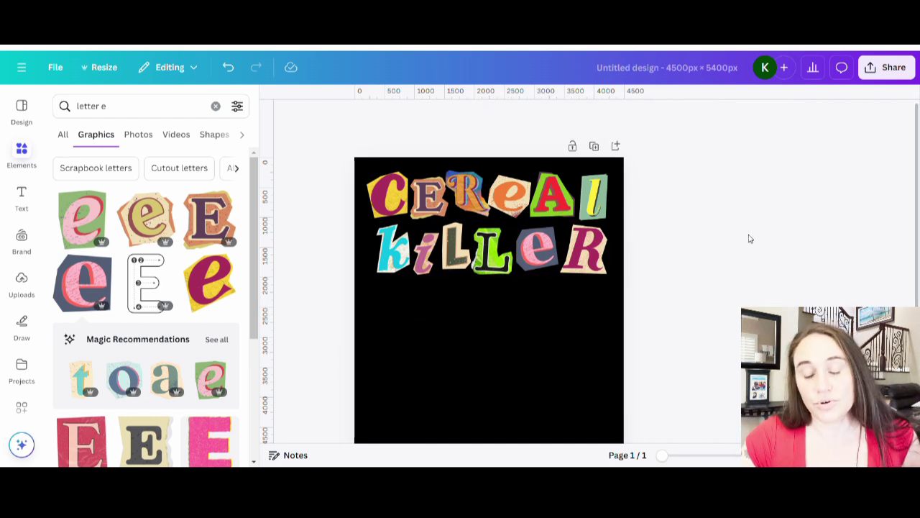
# - Search Elements for 'letter r' graphics
pyautogui.click(566, 367)
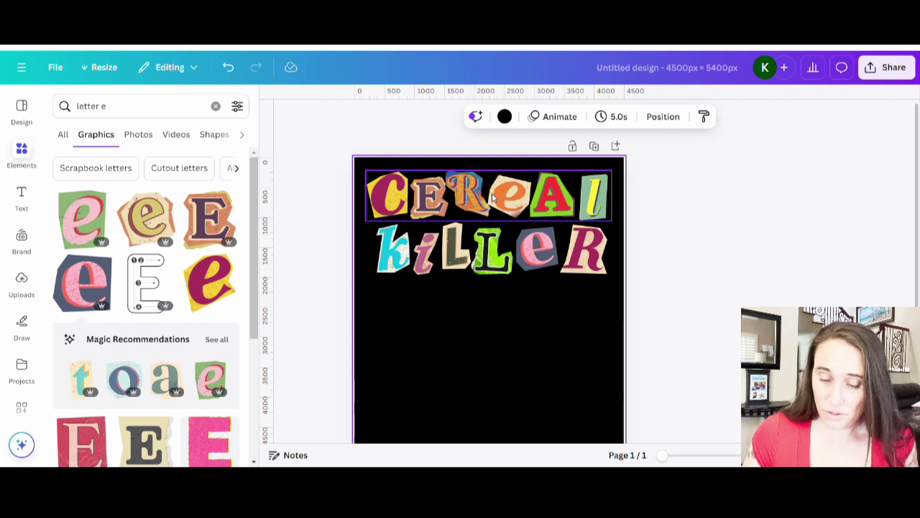
pyautogui.doubleClick(107, 113)
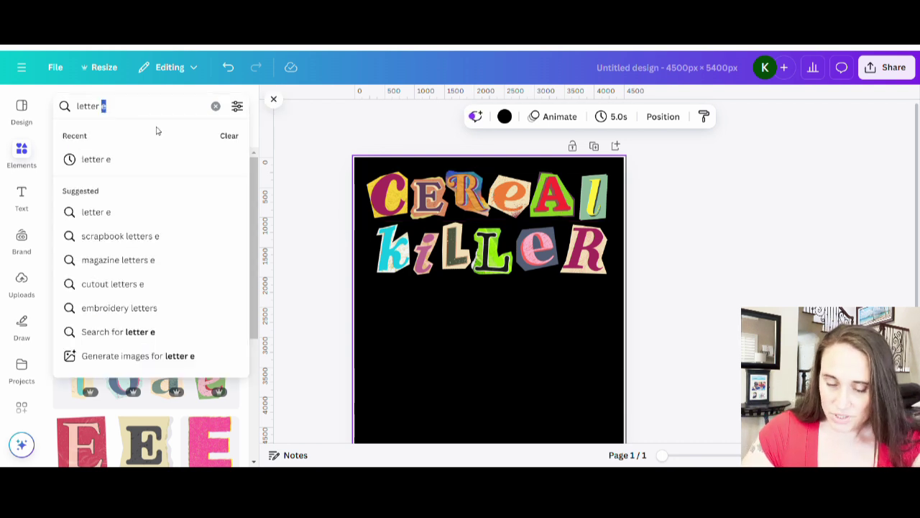
pyautogui.write('r')
pyautogui.press('Return')
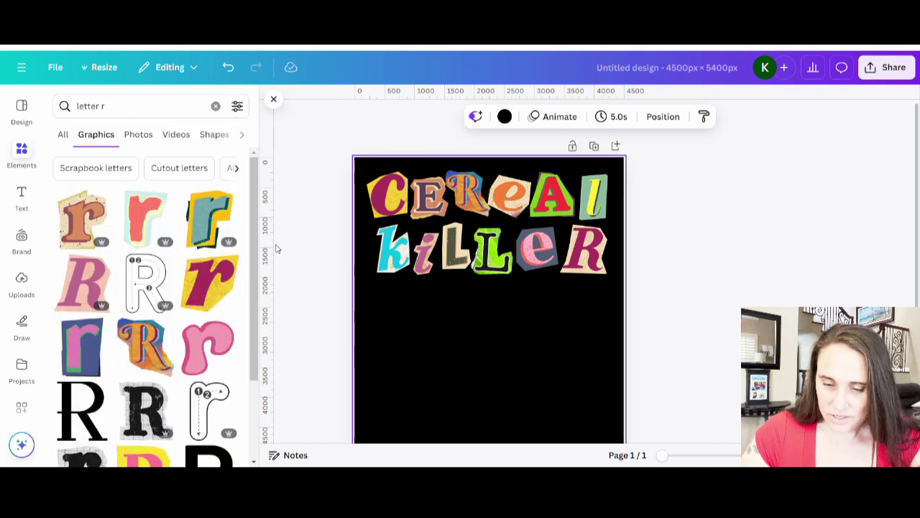
# - Ungroup CEREAL, drag out the orange R, and add a shrunken teal-and-yellow r
pyautogui.click(498, 202)
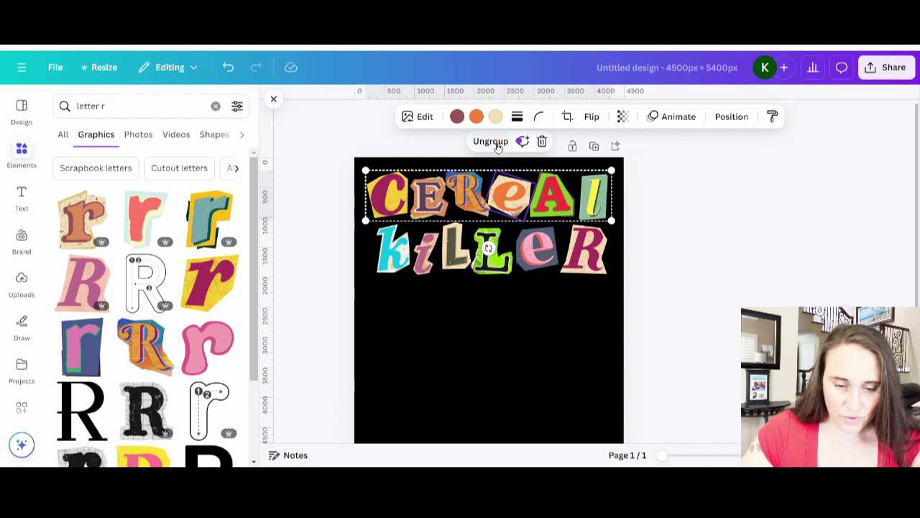
pyautogui.click(490, 141)
pyautogui.click(509, 360)
pyautogui.click(491, 207)
pyautogui.moveTo(491, 206); pyautogui.dragTo(471, 379)
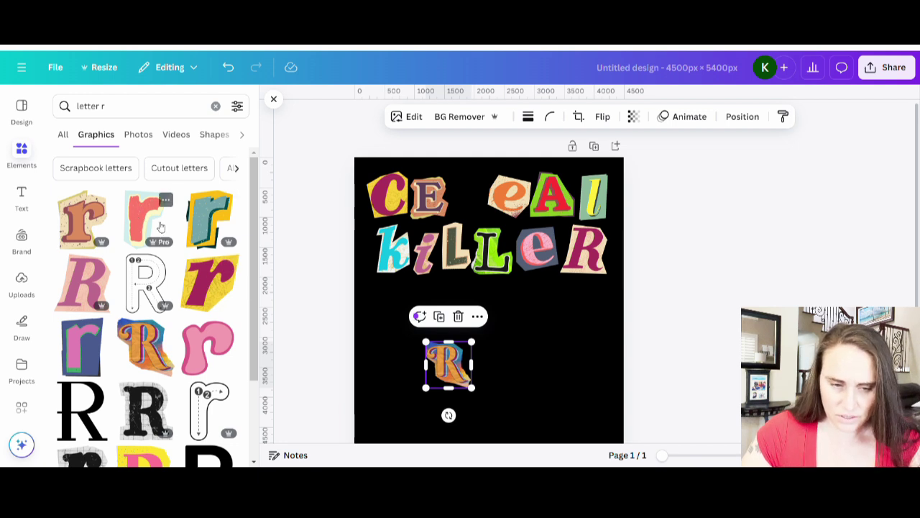
pyautogui.click(210, 227)
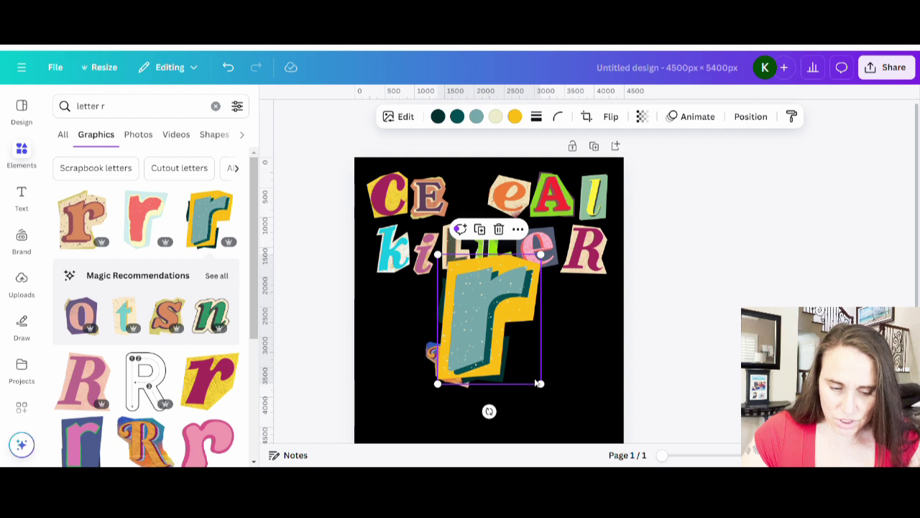
pyautogui.moveTo(546, 391); pyautogui.dragTo(475, 311)
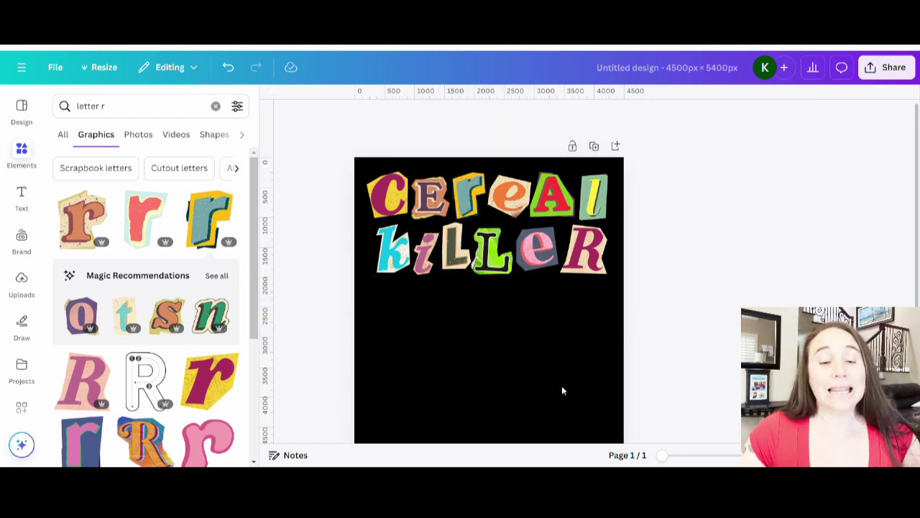
pyautogui.click(496, 380)
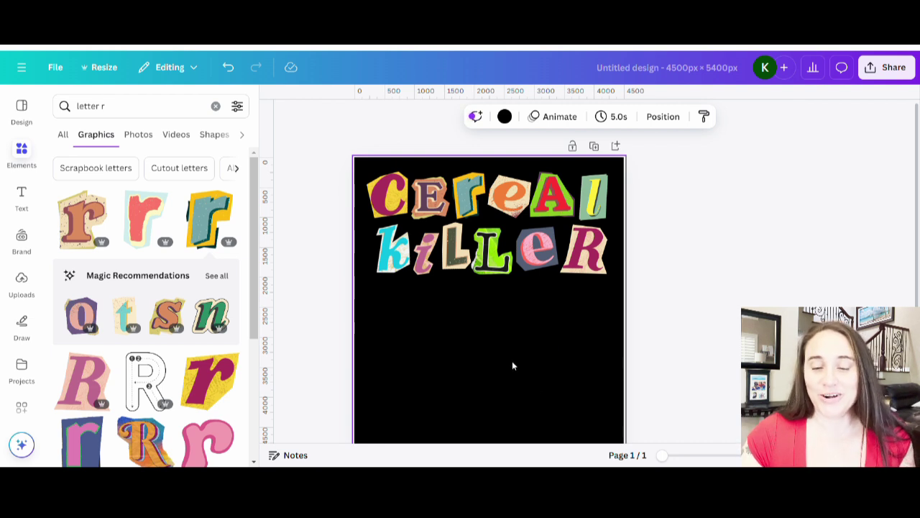
pyautogui.scroll(-2, 501, 343)
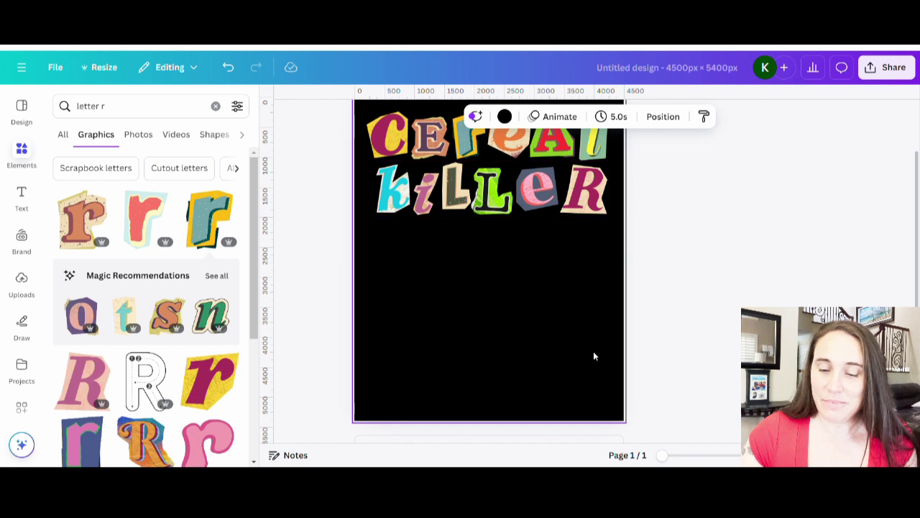
pyautogui.scroll(2, 536, 300)
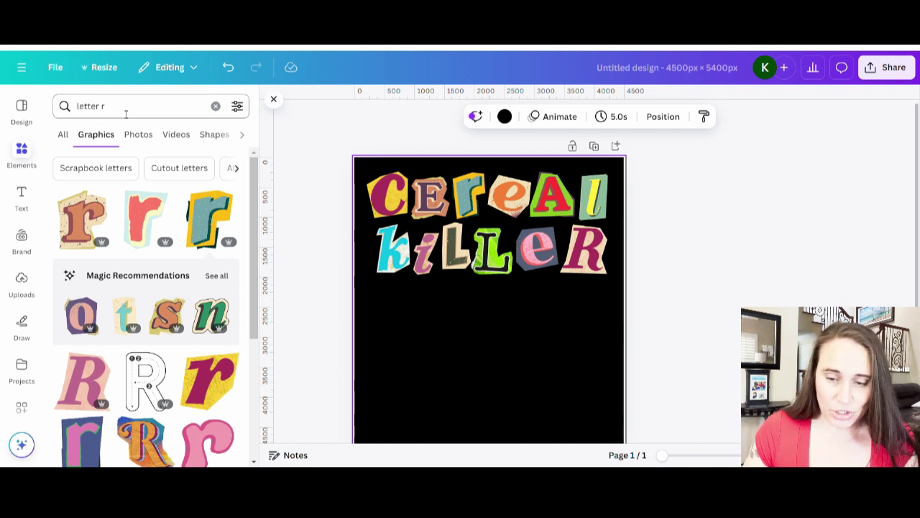
# - Search 'cereal' graphics, try the pink cereal bowl below the title, then delete it
pyautogui.click(127, 109)
pyautogui.write('c')
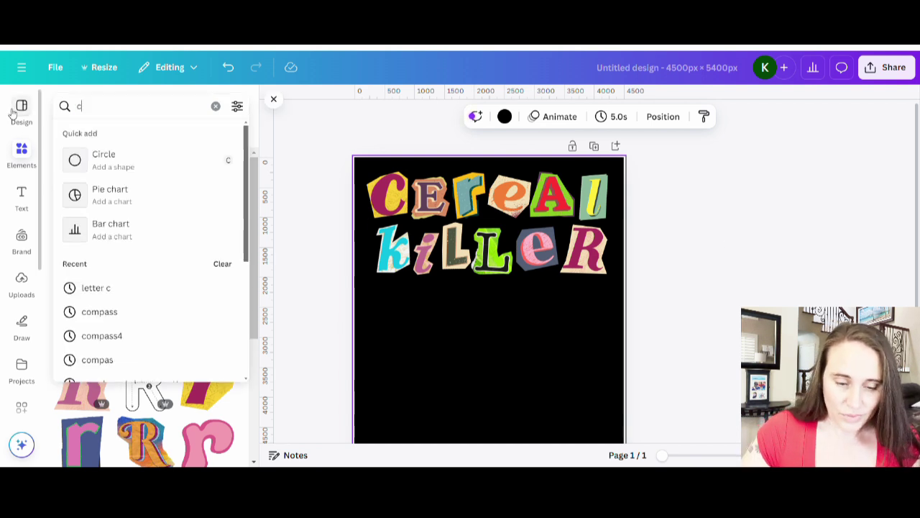
pyautogui.write('ereal')
pyautogui.press('Return')
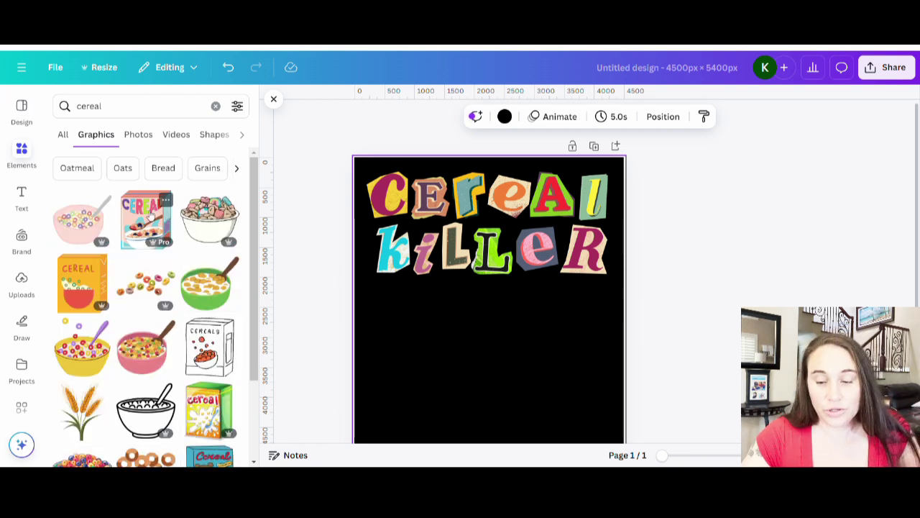
pyautogui.scroll(-1, 157, 275)
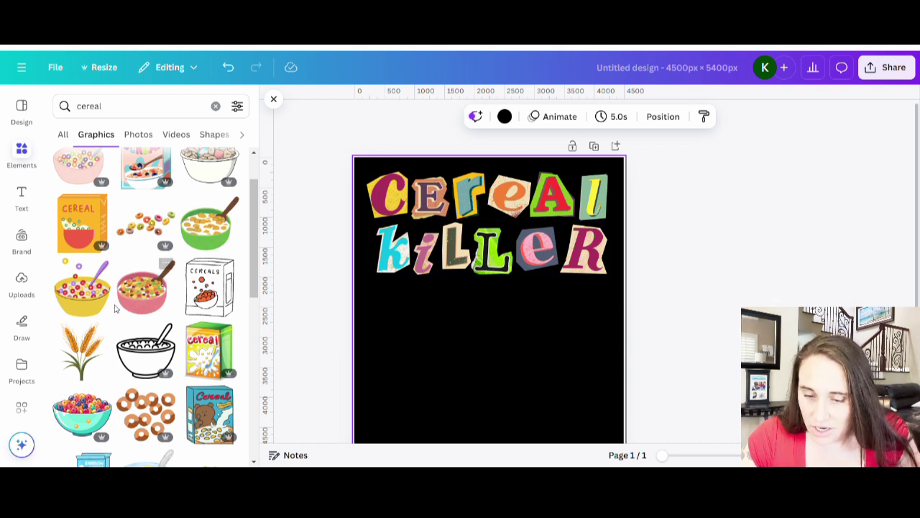
pyautogui.click(145, 286)
pyautogui.moveTo(505, 379); pyautogui.dragTo(503, 405)
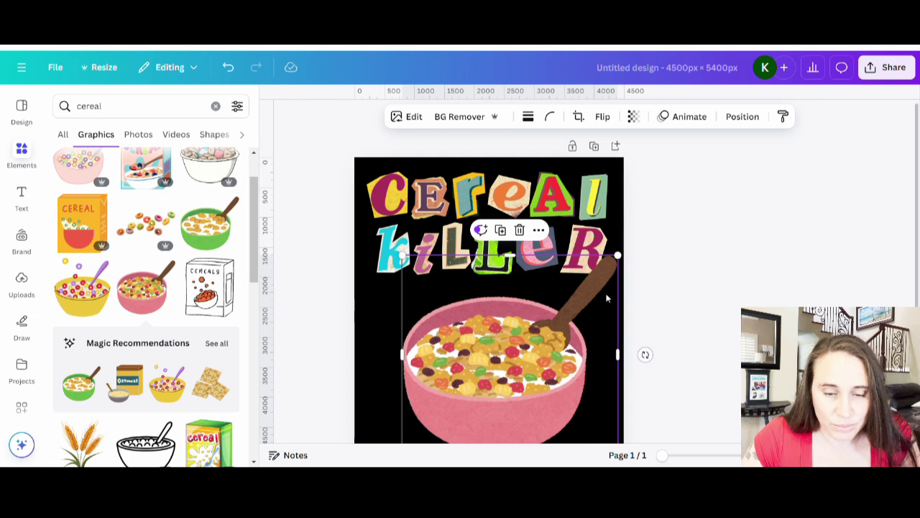
pyautogui.press('Delete')
# - Add the teal cereal bowl and enlarge it beneath the lettering
pyautogui.scroll(-2, 179, 287)
pyautogui.scroll(2, 202, 299)
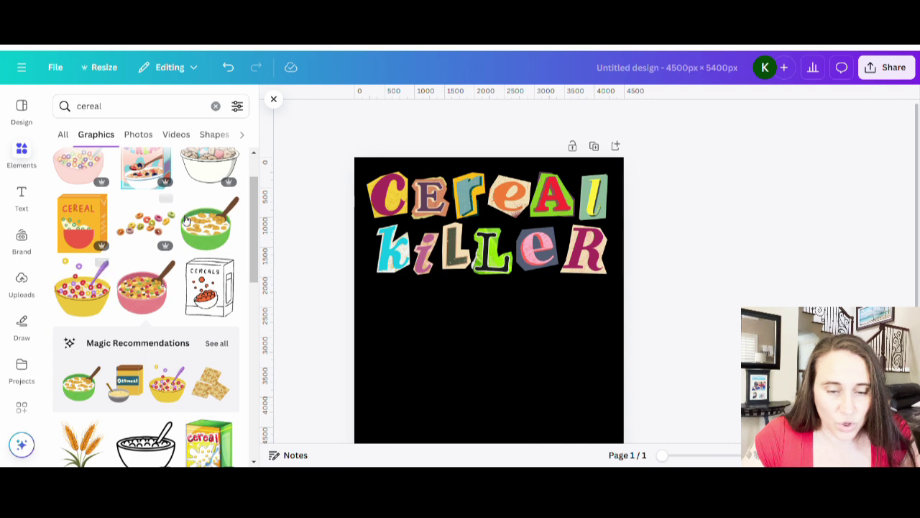
pyautogui.scroll(-5, 180, 230)
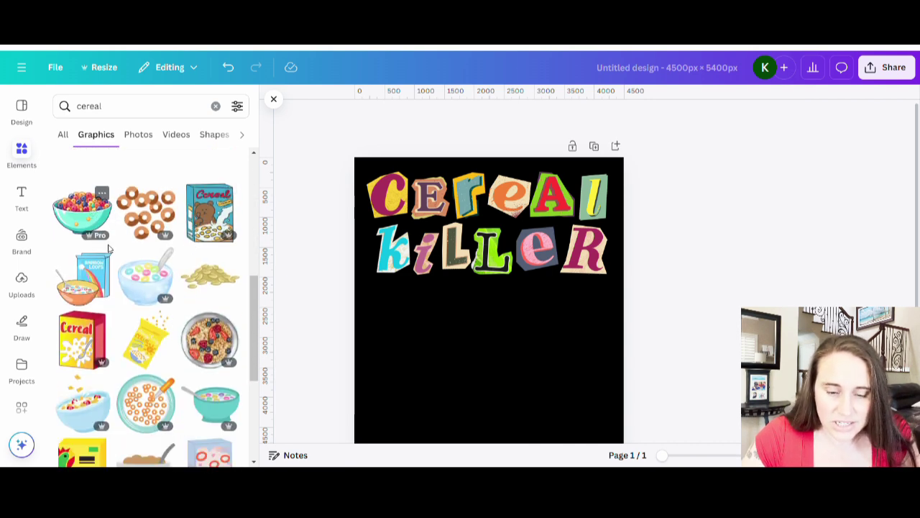
pyautogui.scroll(-1, 184, 279)
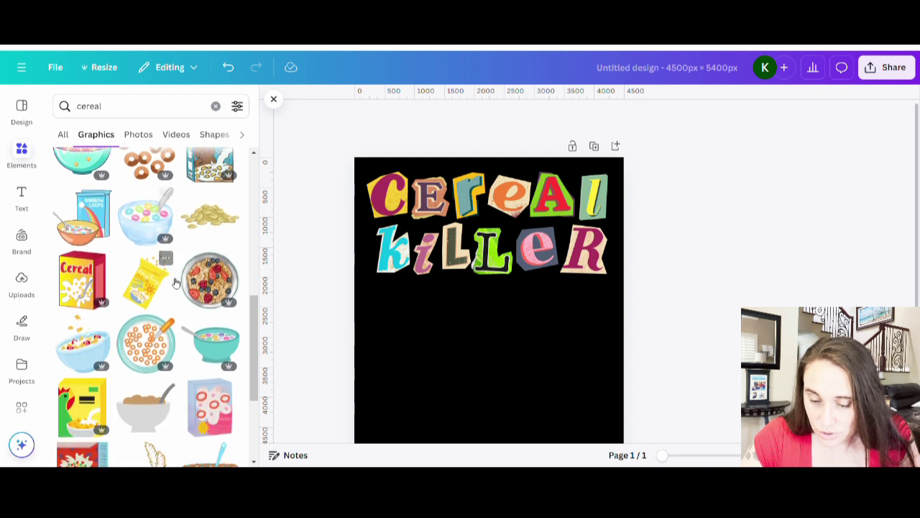
pyautogui.click(211, 341)
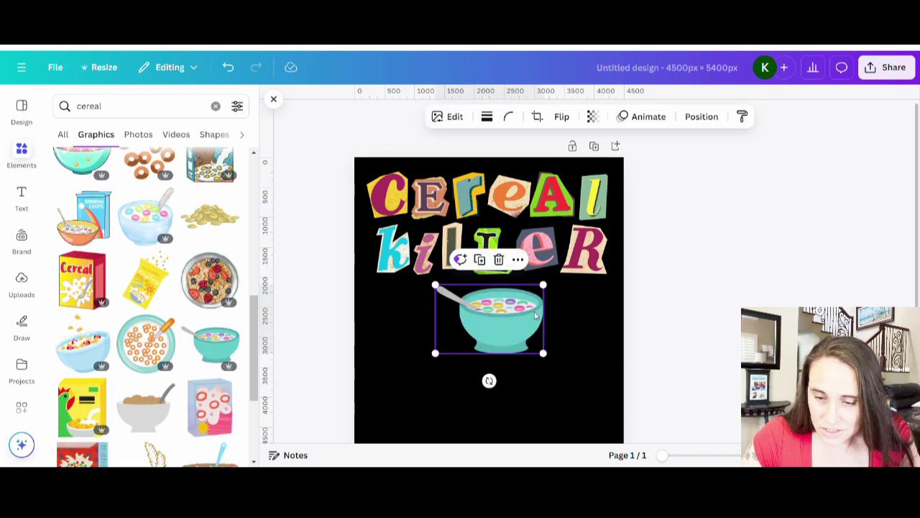
pyautogui.scroll(-2, 512, 326)
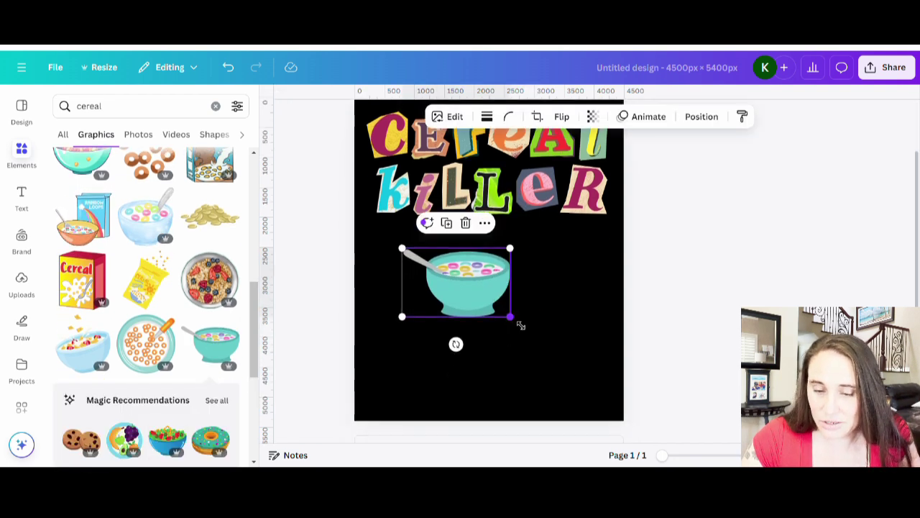
pyautogui.moveTo(521, 326); pyautogui.dragTo(537, 334)
pyautogui.scroll(2, 518, 328)
pyautogui.scroll(-2, 517, 327)
pyautogui.click(523, 391)
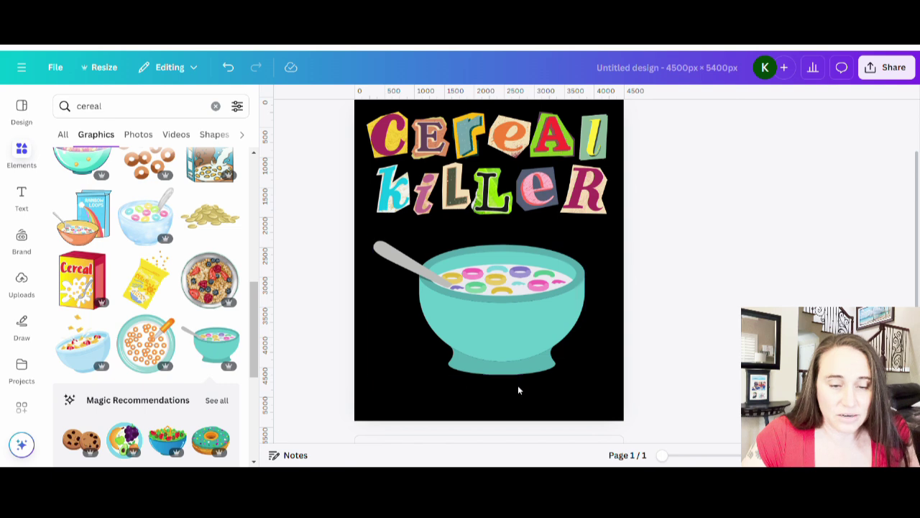
pyautogui.scroll(-3, 151, 300)
pyautogui.scroll(-4, 151, 300)
pyautogui.scroll(-2, 213, 349)
pyautogui.scroll(-3, 120, 251)
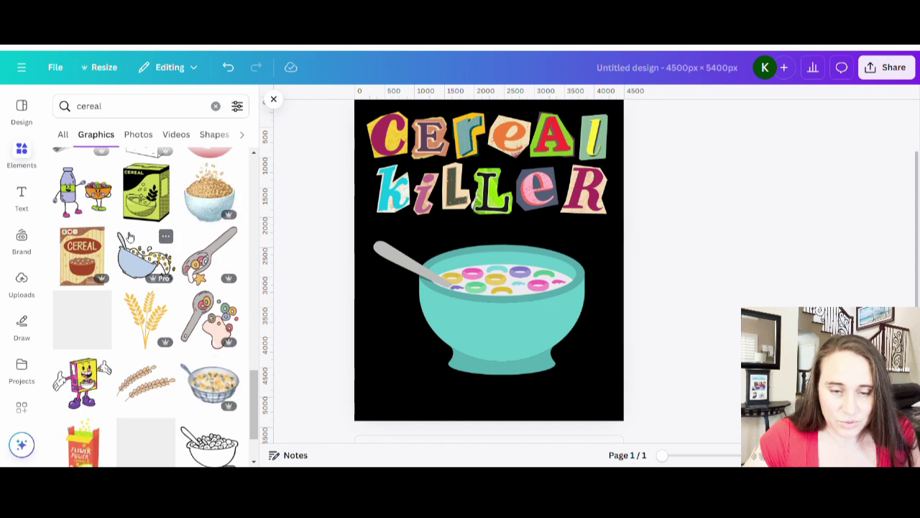
pyautogui.scroll(-3, 117, 318)
pyautogui.scroll(-1, 150, 279)
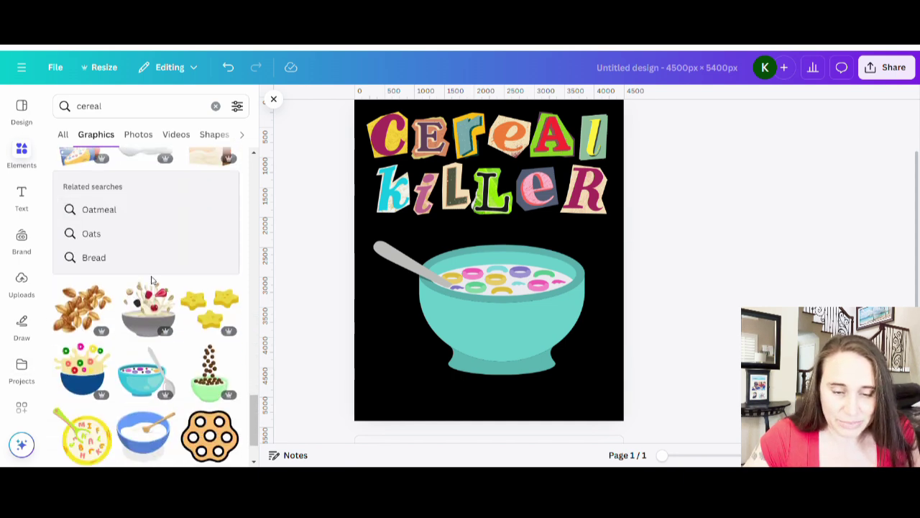
pyautogui.scroll(-1, 151, 279)
pyautogui.scroll(-3, 175, 265)
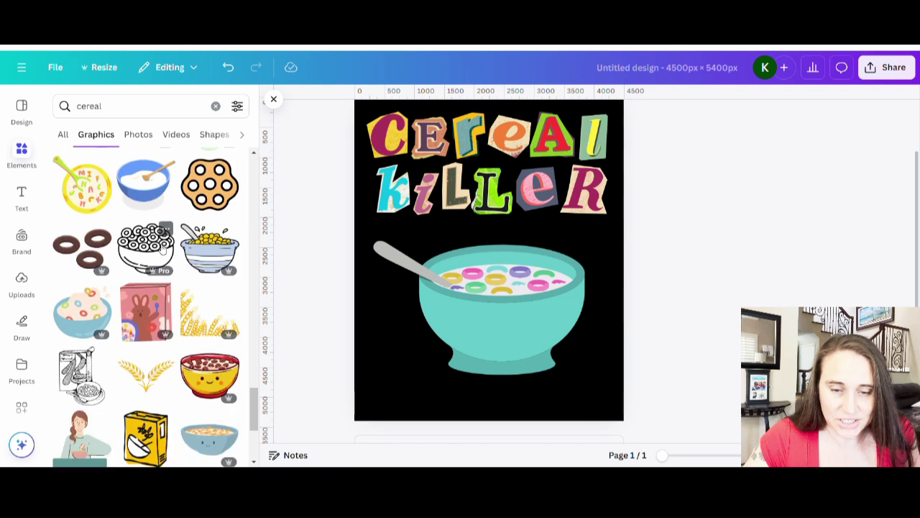
pyautogui.scroll(3, 127, 267)
pyautogui.scroll(-4, 186, 305)
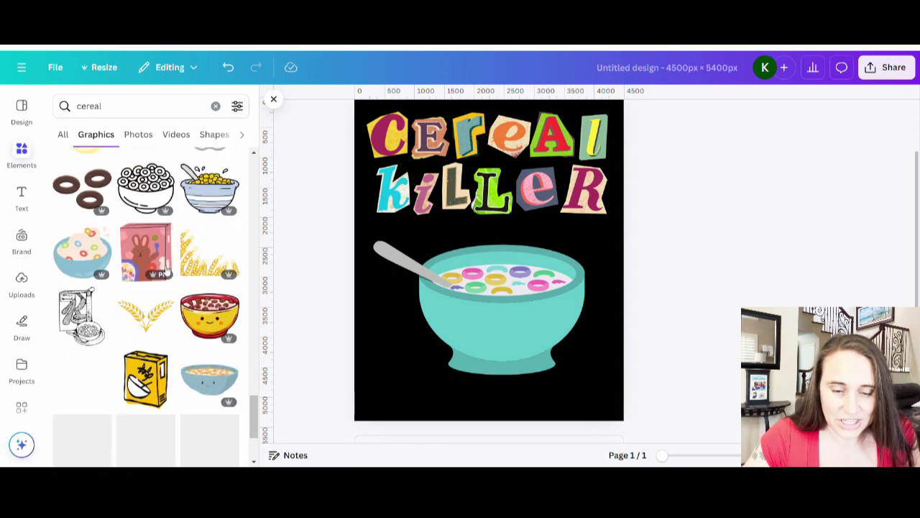
pyautogui.scroll(-2, 183, 304)
pyautogui.scroll(-3, 207, 244)
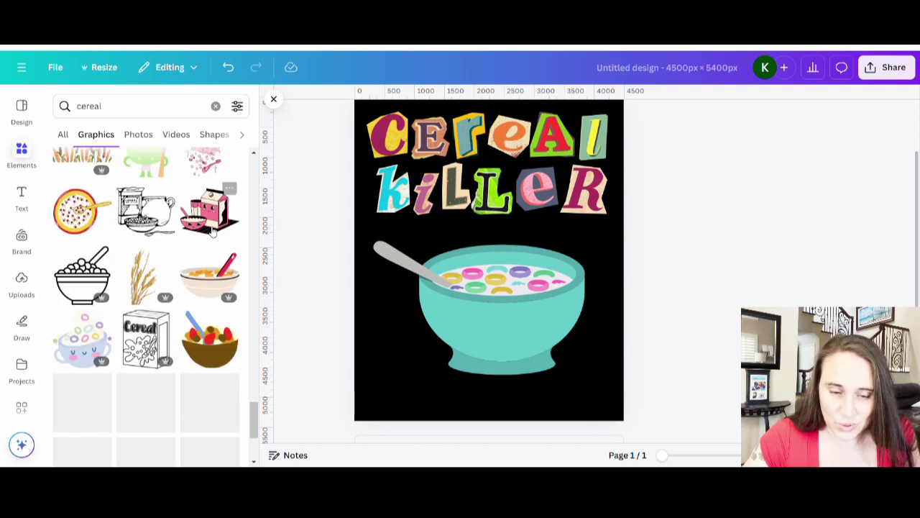
pyautogui.scroll(-2, 216, 288)
pyautogui.scroll(-1, 244, 353)
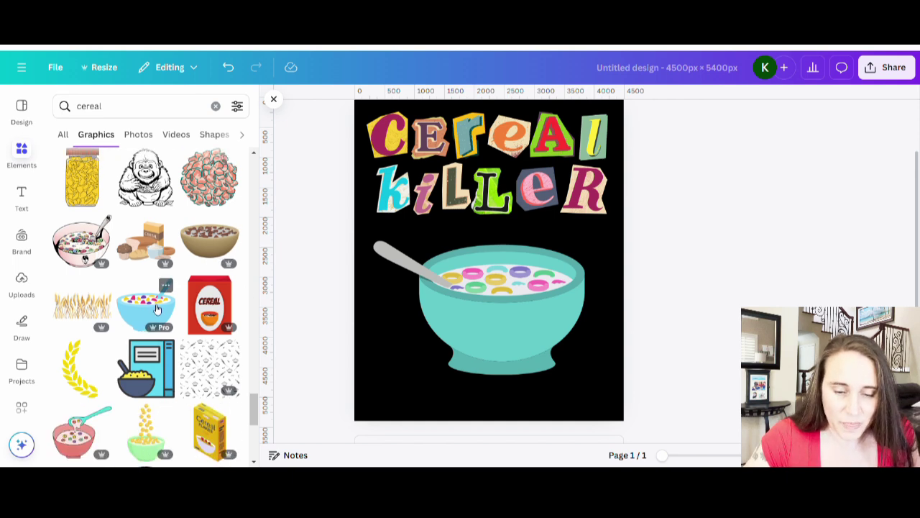
pyautogui.scroll(-4, 144, 309)
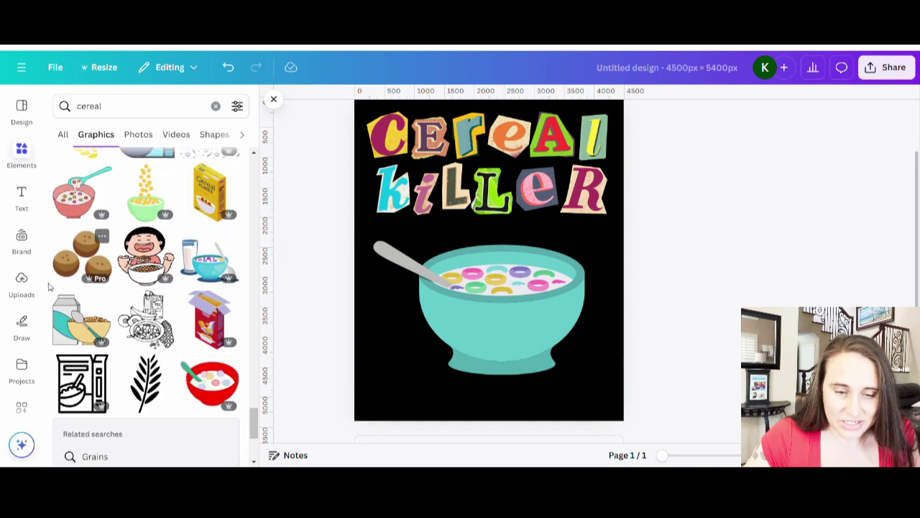
pyautogui.scroll(-3, 15, 295)
pyautogui.scroll(-5, 151, 359)
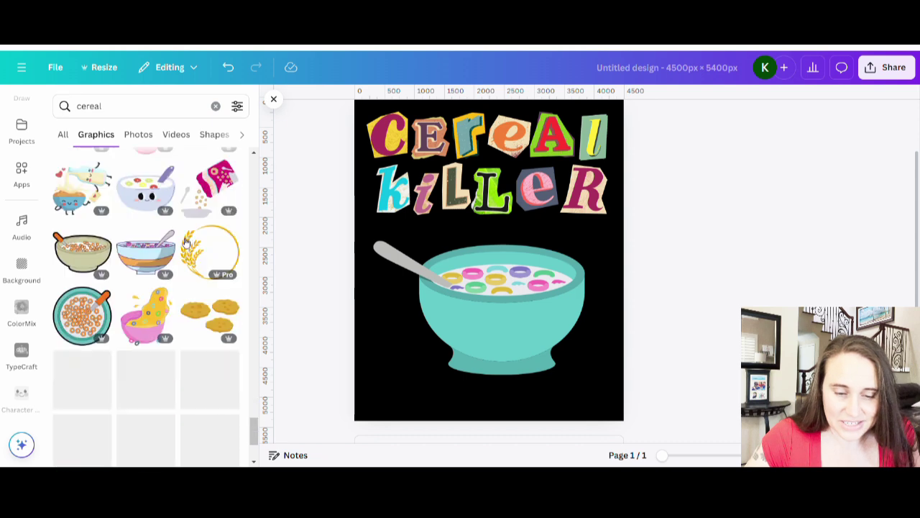
pyautogui.scroll(-5, 154, 359)
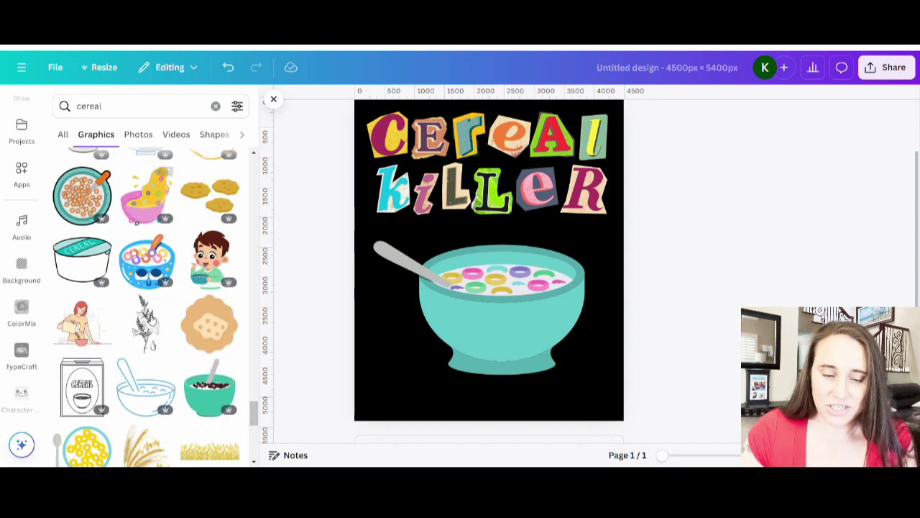
pyautogui.scroll(-5, 148, 368)
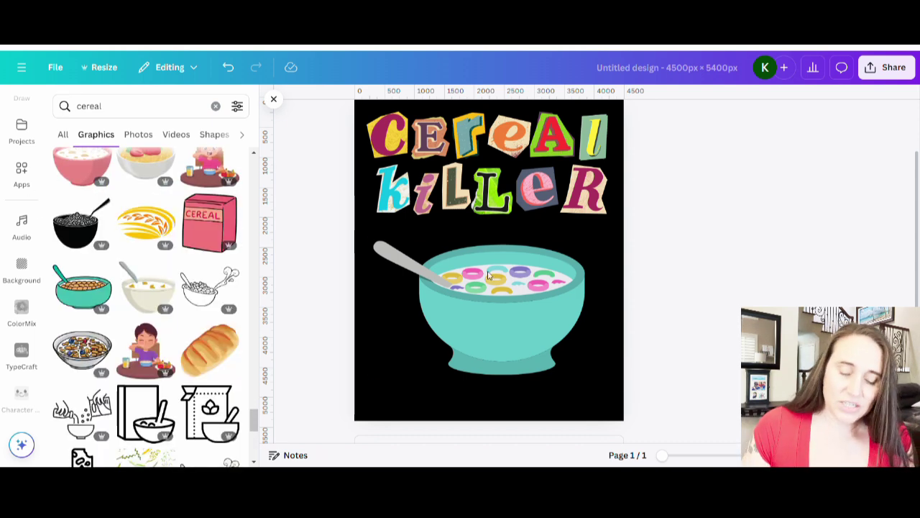
# - Search 'spilled milk' and place an enlarged milk puddle under the bowl
pyautogui.click(67, 108)
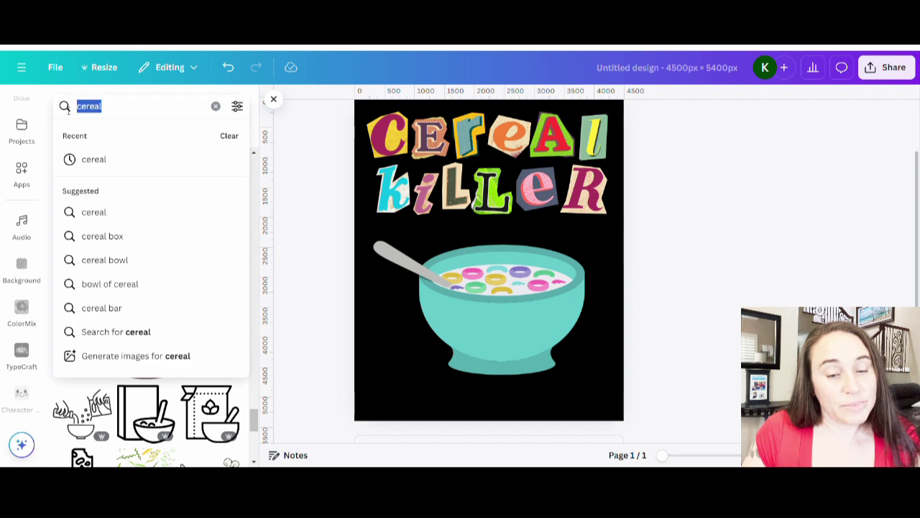
pyautogui.write('spi')
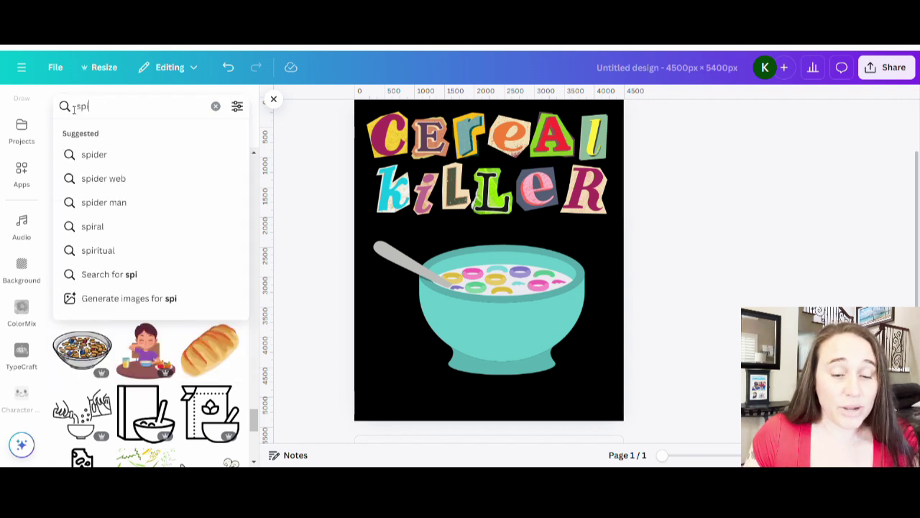
pyautogui.write('lled milk')
pyautogui.press('Return')
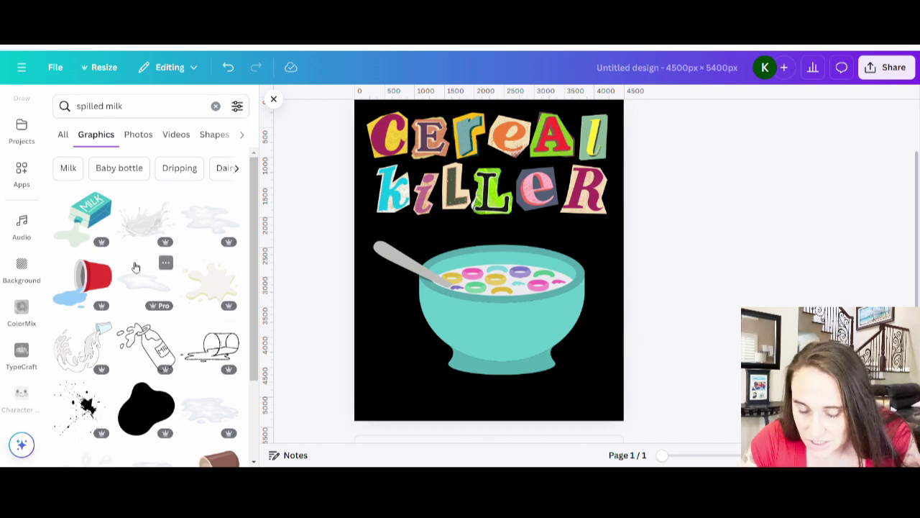
pyautogui.moveTo(214, 240); pyautogui.dragTo(517, 353)
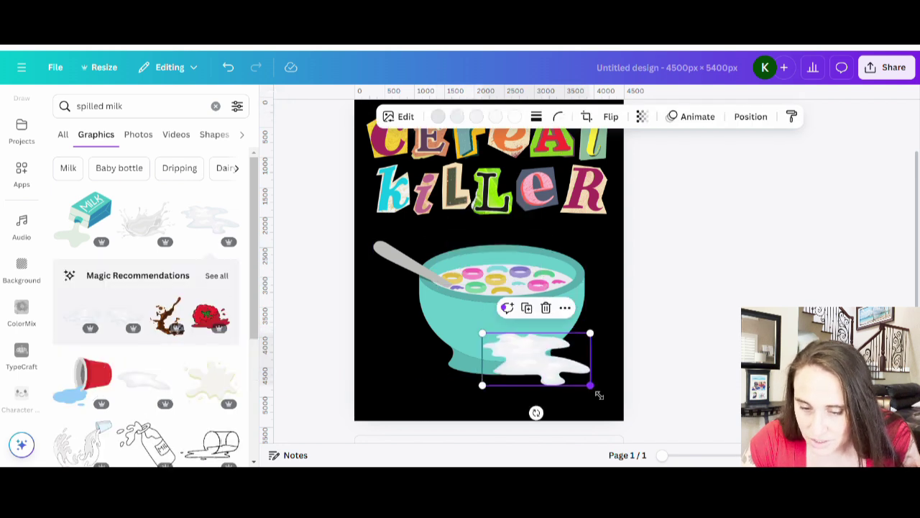
pyautogui.moveTo(599, 395); pyautogui.dragTo(633, 406)
pyautogui.moveTo(549, 366); pyautogui.dragTo(523, 366)
pyautogui.moveTo(466, 336); pyautogui.dragTo(417, 310)
# - Nudge the bowl up and left, and send the milk puddle behind it
pyautogui.moveTo(576, 289); pyautogui.dragTo(570, 284)
pyautogui.click(594, 384)
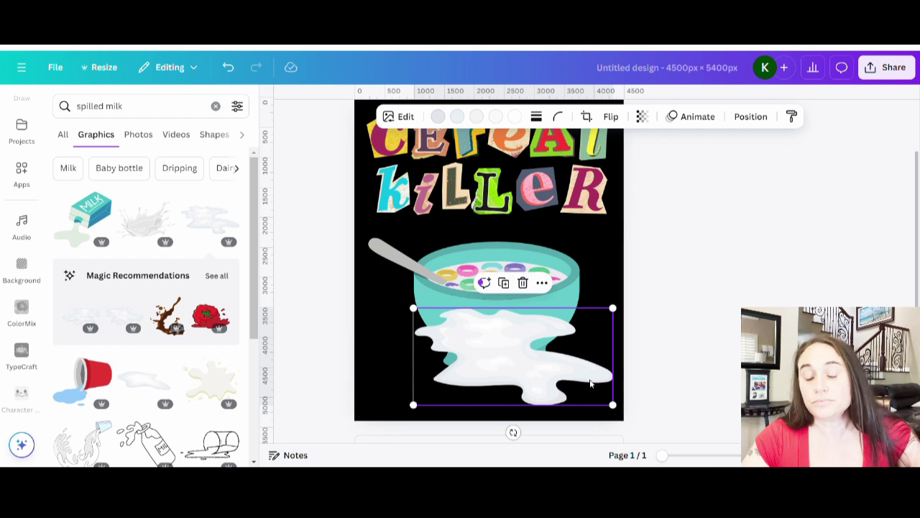
pyautogui.hotkey('ctrl', '[')
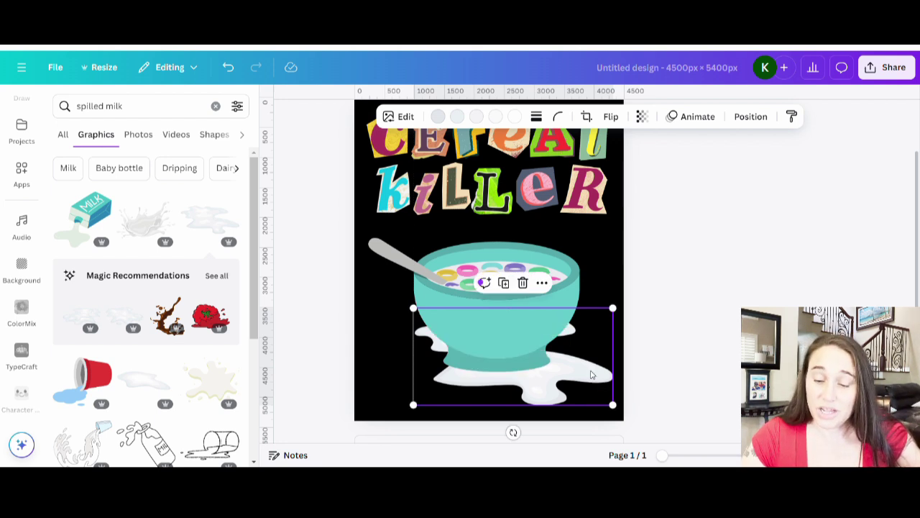
pyautogui.click(711, 297)
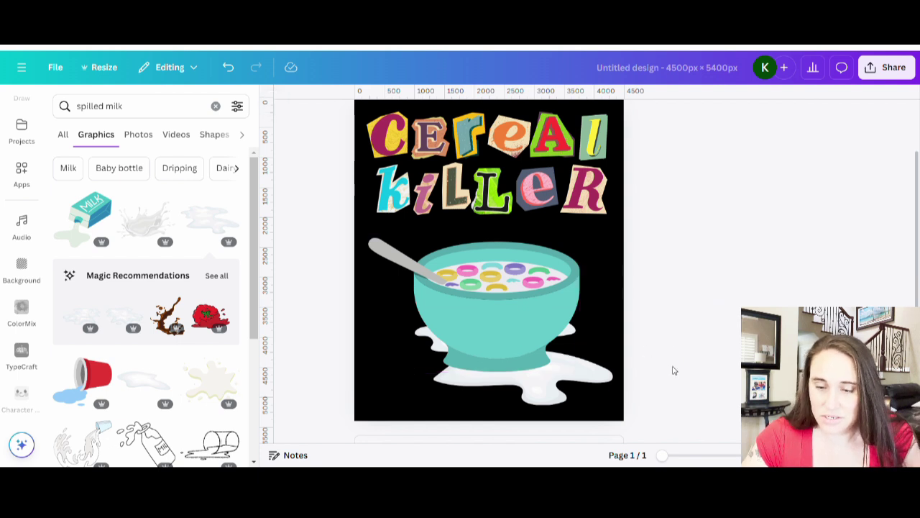
# - Nudge the cereal bowl slightly up-left and drag the old milk splash off the page
pyautogui.moveTo(533, 338); pyautogui.dragTo(530, 331)
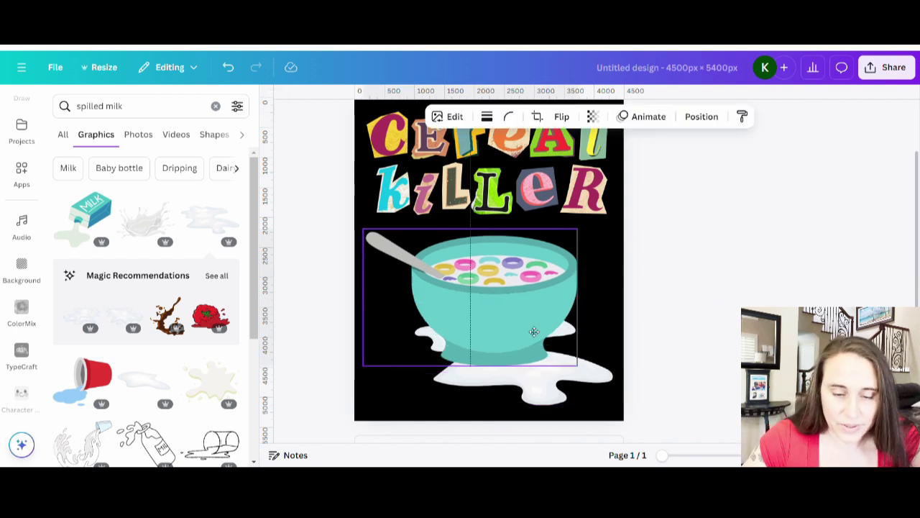
pyautogui.click(710, 338)
pyautogui.scroll(-1, 675, 329)
pyautogui.scroll(2, 635, 335)
pyautogui.scroll(-2, 195, 267)
pyautogui.scroll(2, 196, 237)
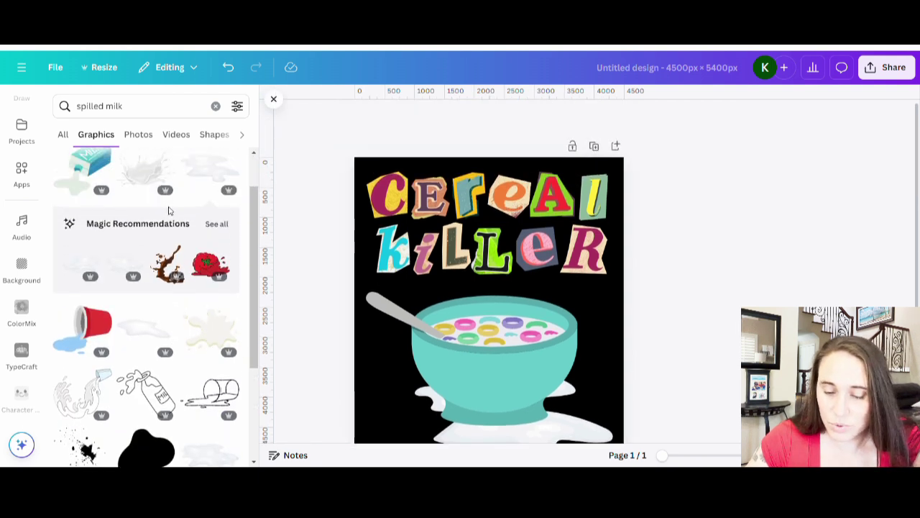
pyautogui.scroll(-3, 148, 280)
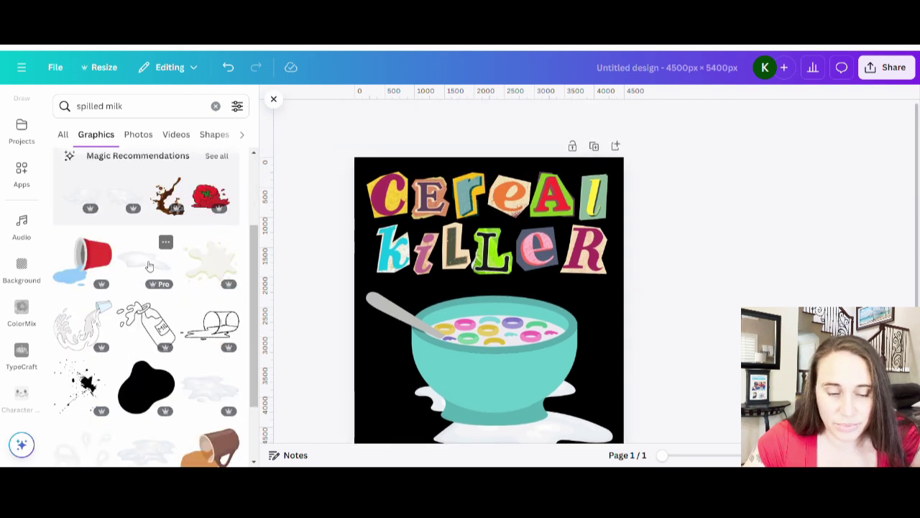
pyautogui.scroll(-2, 546, 345)
pyautogui.moveTo(578, 382); pyautogui.dragTo(323, 402)
# - Add a different milk puddle, enlarge it, center it under the bowl, and send it backward
pyautogui.click(155, 262)
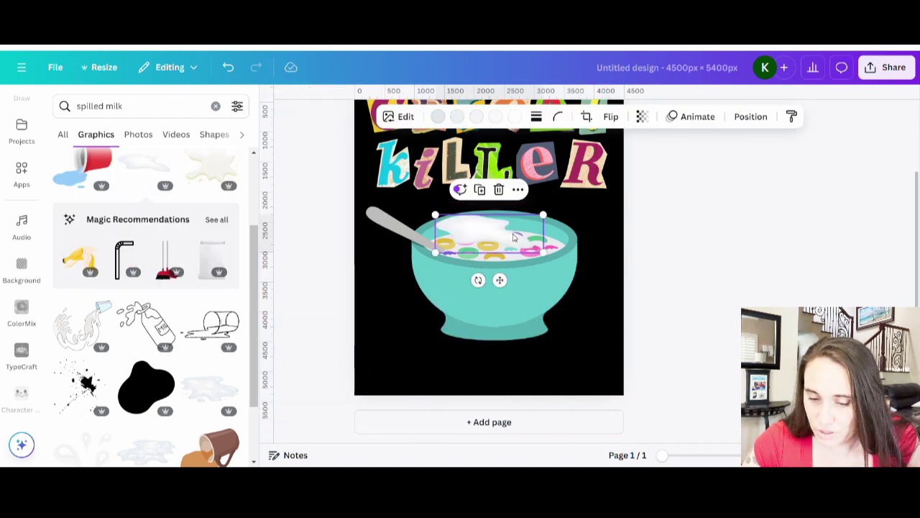
pyautogui.moveTo(510, 246); pyautogui.dragTo(640, 431)
pyautogui.moveTo(568, 341); pyautogui.dragTo(542, 363)
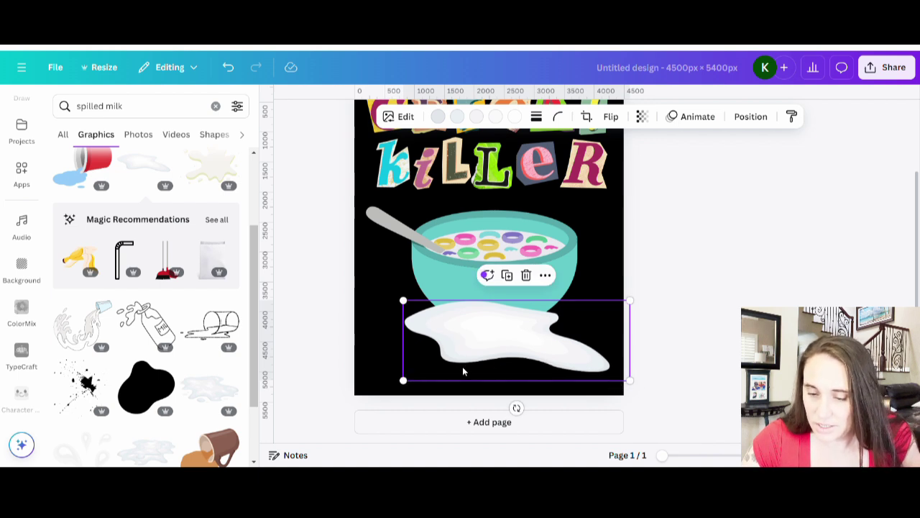
pyautogui.moveTo(403, 301); pyautogui.dragTo(389, 295)
pyautogui.moveTo(516, 333); pyautogui.dragTo(523, 339)
pyautogui.hotkey('ctrl', '[')
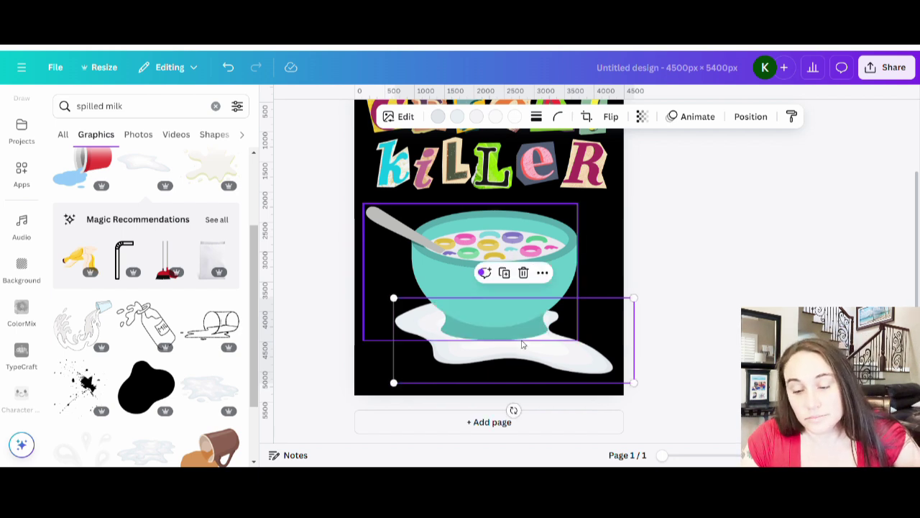
pyautogui.click(690, 259)
pyautogui.scroll(2, 690, 259)
pyautogui.scroll(-4, 85, 367)
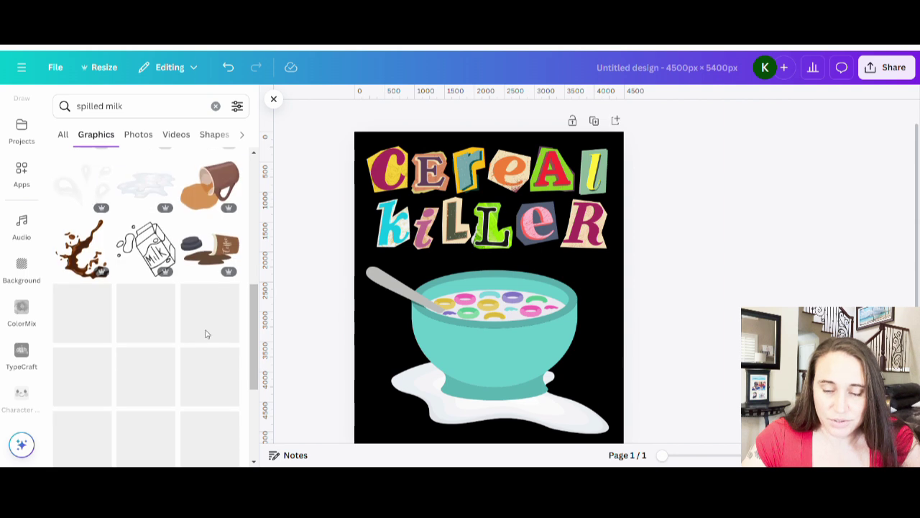
pyautogui.scroll(2, 205, 332)
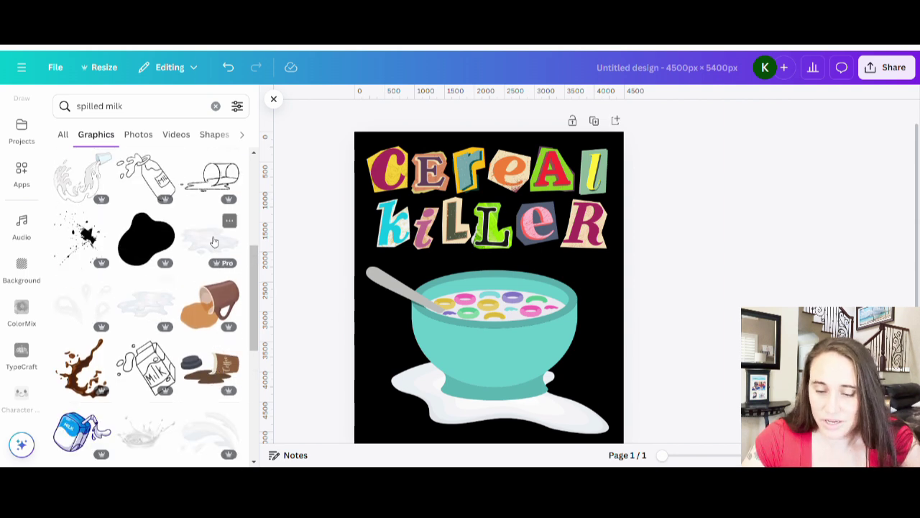
pyautogui.scroll(-2, 202, 251)
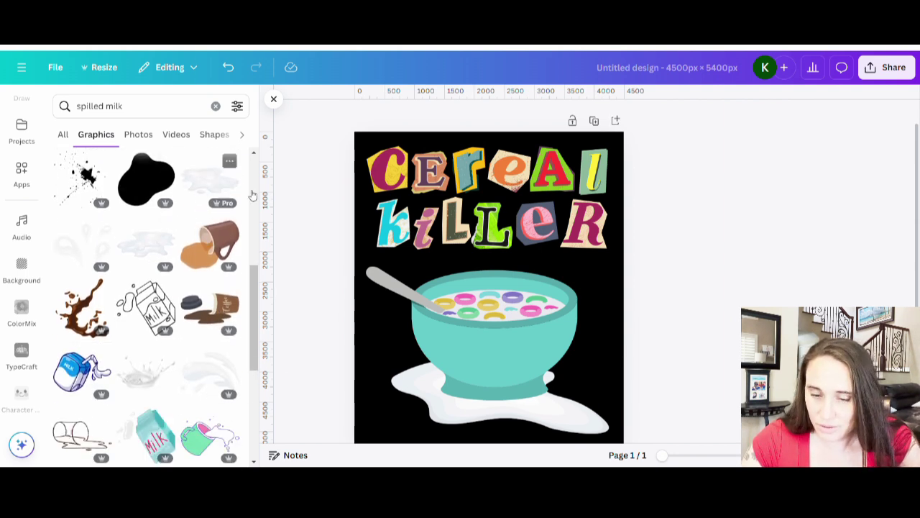
# - Replace the smooth puddle with the droplet milk splash, enlarged under the bowl and sent backward
pyautogui.click(589, 420)
pyautogui.press('Delete')
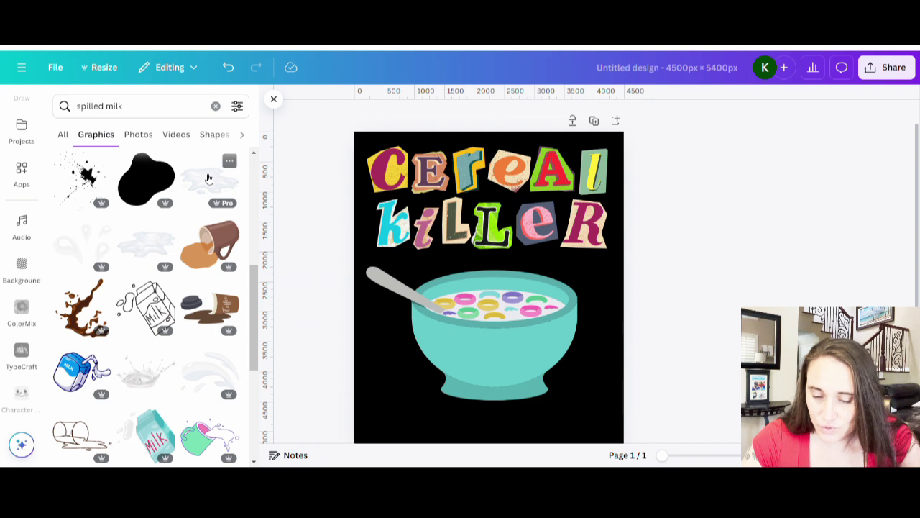
pyautogui.click(208, 178)
pyautogui.moveTo(547, 315); pyautogui.dragTo(580, 375)
pyautogui.moveTo(568, 332); pyautogui.dragTo(571, 435)
pyautogui.moveTo(514, 426); pyautogui.dragTo(544, 419)
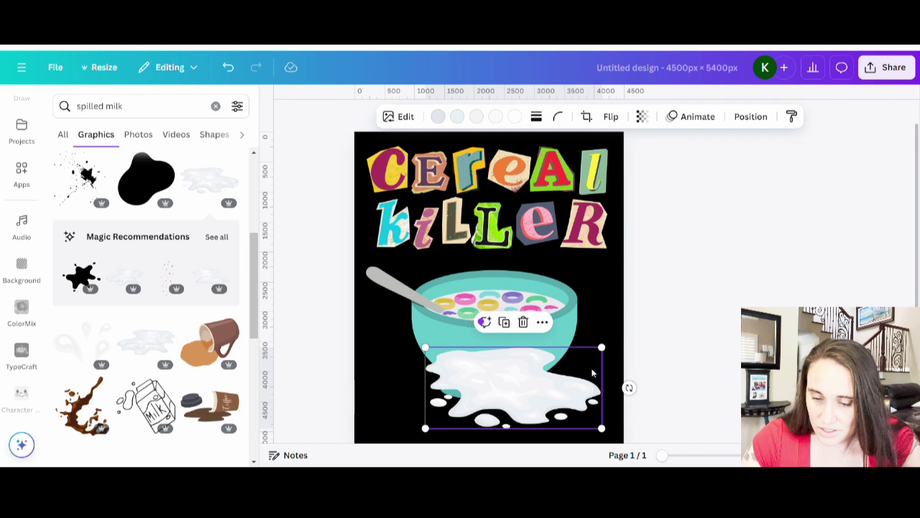
pyautogui.scroll(-1, 444, 314)
pyautogui.moveTo(427, 288); pyautogui.dragTo(407, 279)
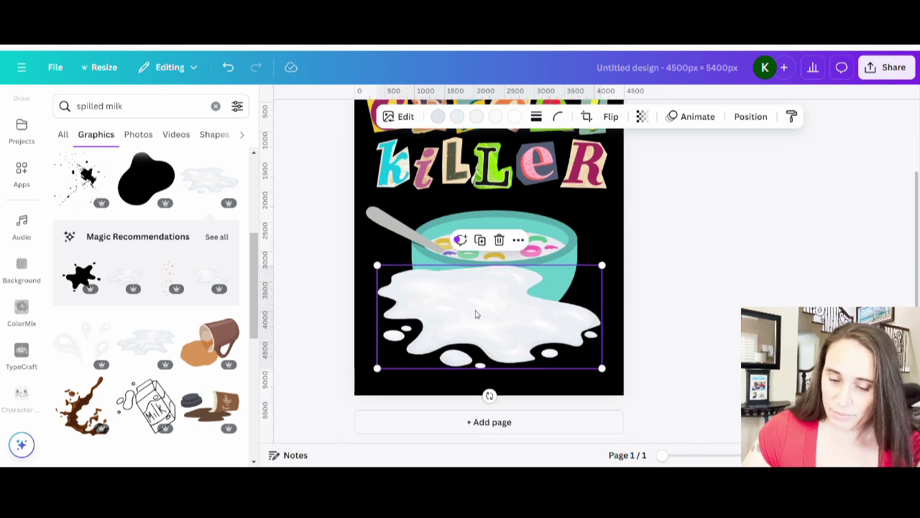
pyautogui.moveTo(474, 316); pyautogui.dragTo(483, 333)
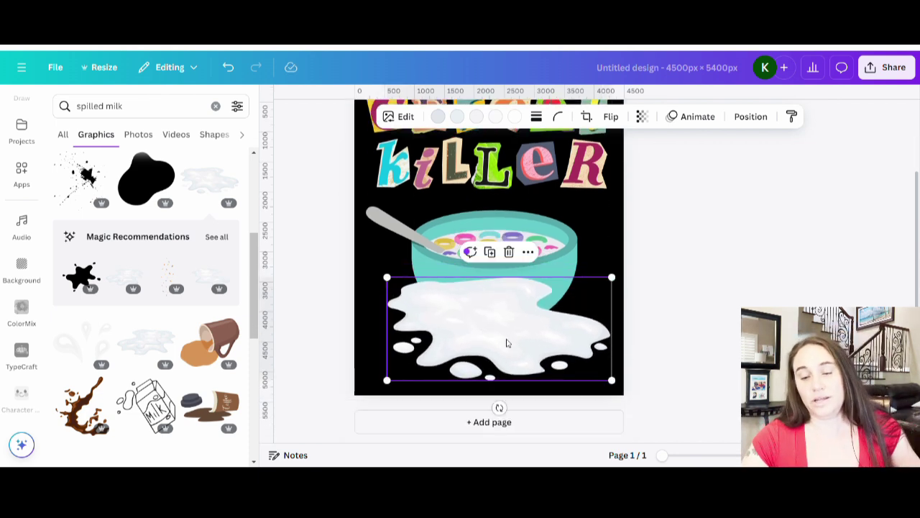
pyautogui.hotkey('ctrl', '[')
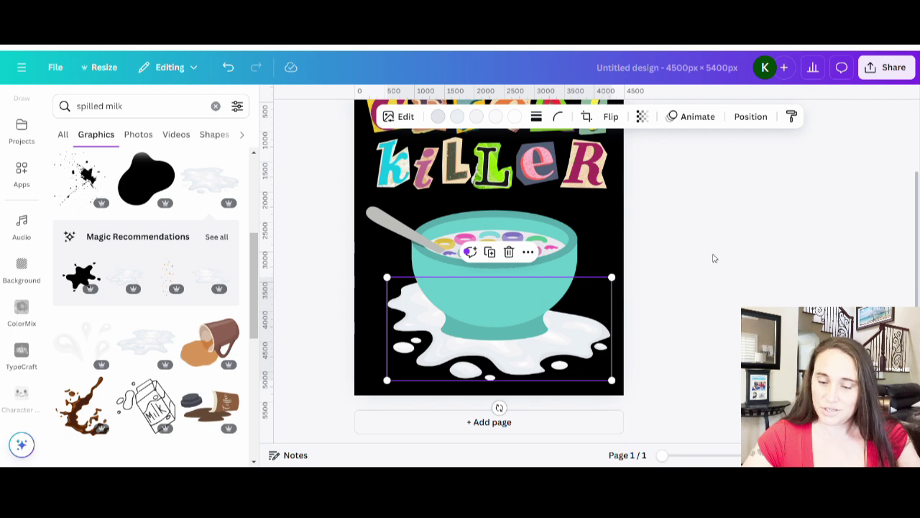
pyautogui.click(714, 258)
pyautogui.scroll(1, 652, 372)
pyautogui.scroll(-1, 658, 337)
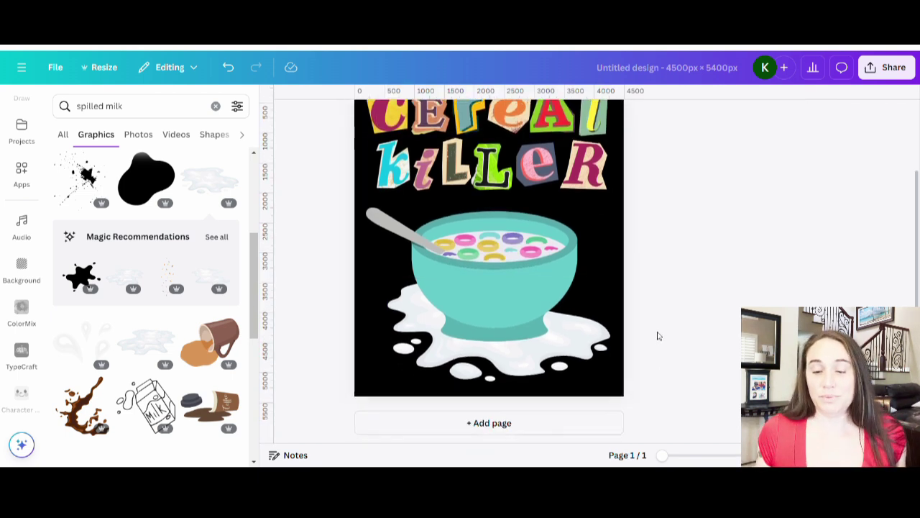
pyautogui.scroll(2, 658, 336)
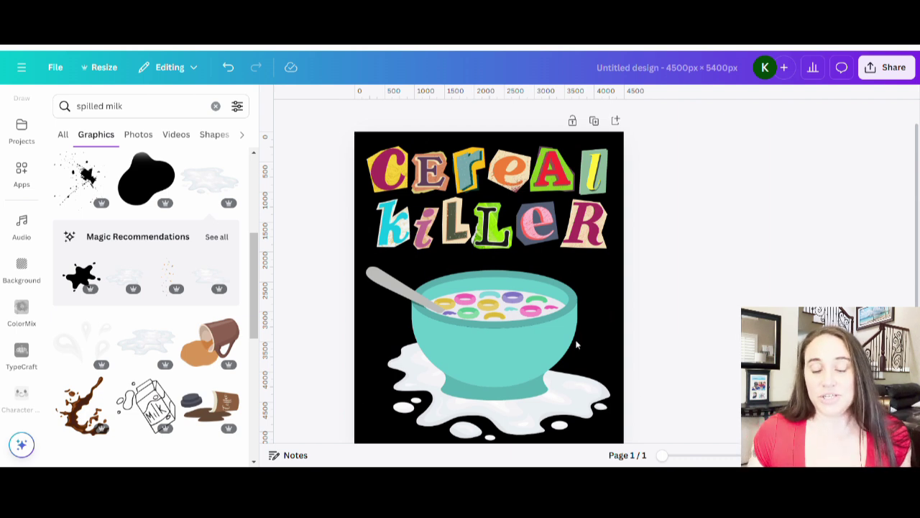
pyautogui.click(522, 369)
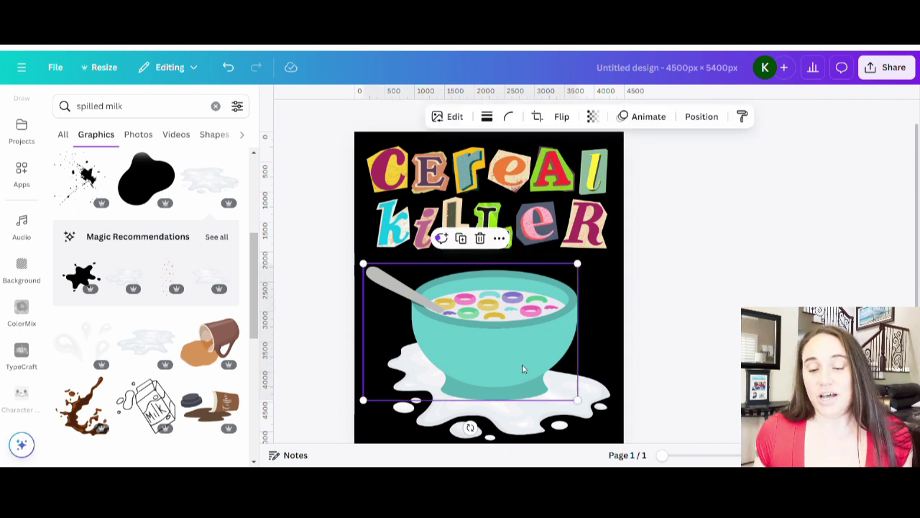
pyautogui.click(663, 334)
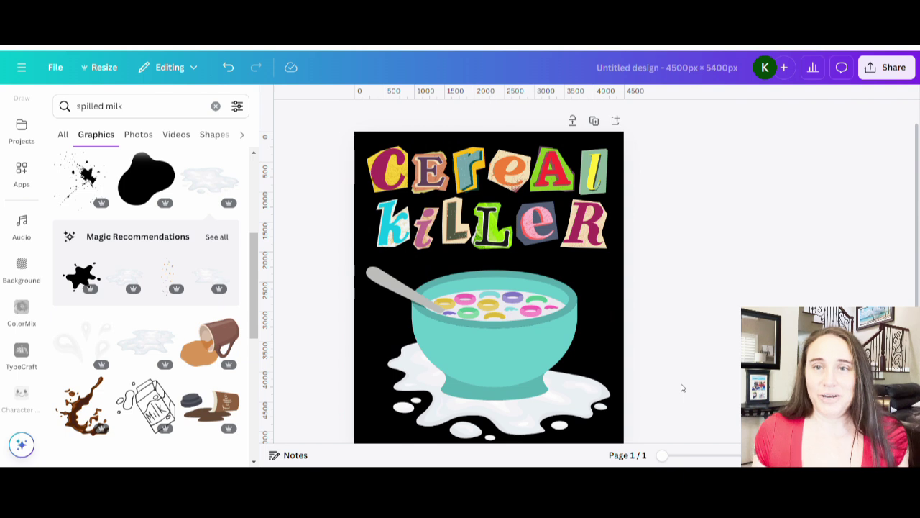